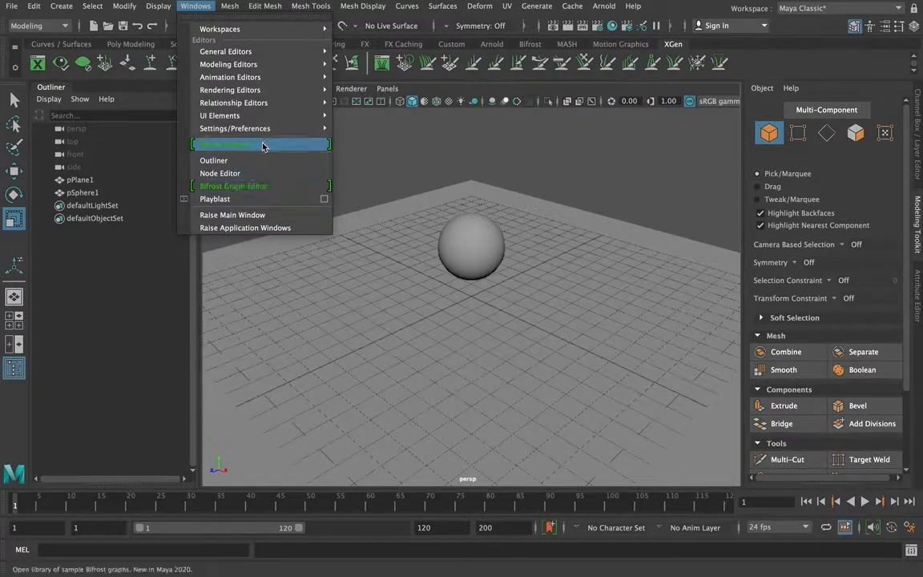
Check in the Plug-in Manager that xgenToolkit.bundle is set to Loaded and Auto load
{"action": "mouse_move", "coordinate": [265, 135]}
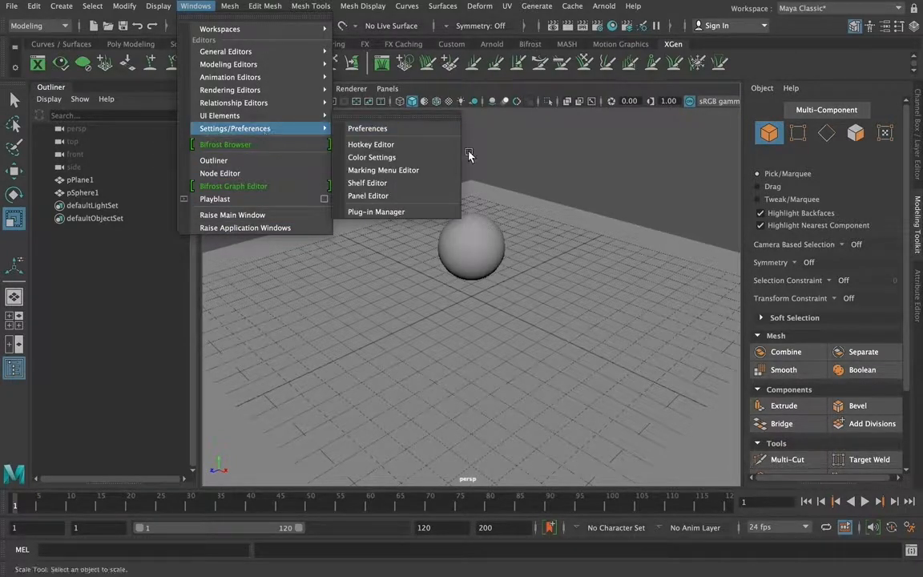
{"action": "left_click", "coordinate": [413, 211]}
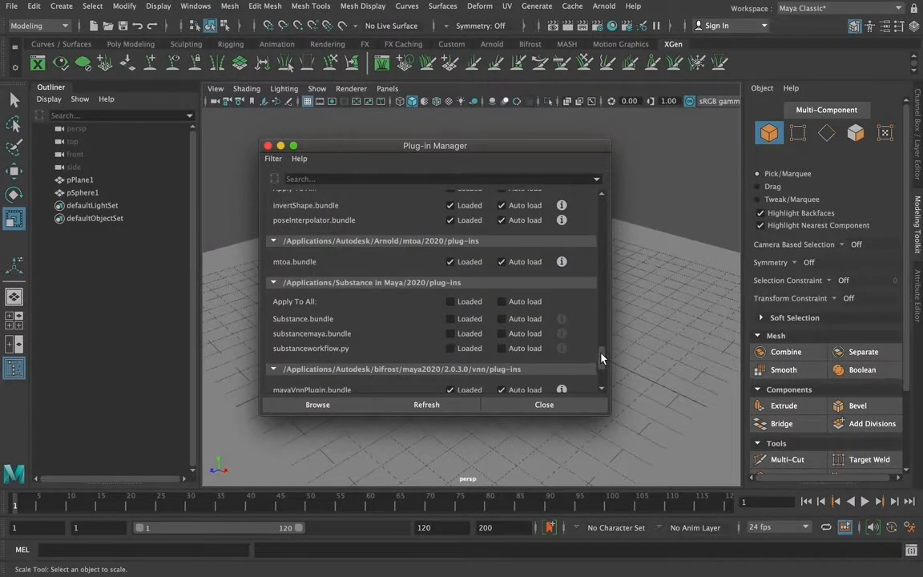
{"action": "mouse_move", "coordinate": [603, 364]}
{"action": "left_mouse_down"}
{"action": "mouse_move", "coordinate": [606, 375]}
{"action": "mouse_move", "coordinate": [605, 351]}
{"action": "mouse_move", "coordinate": [607, 375]}
{"action": "left_mouse_up"}
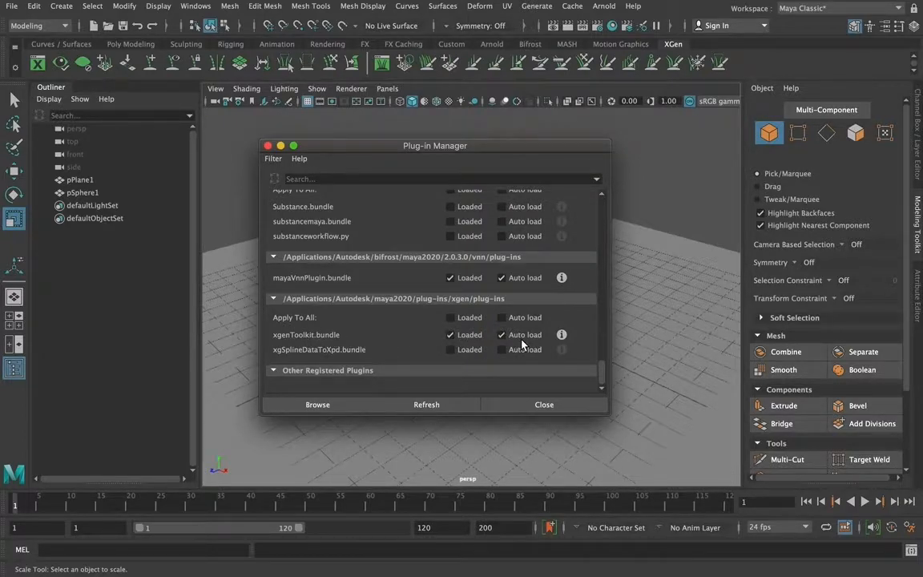
{"action": "left_click", "coordinate": [581, 405]}
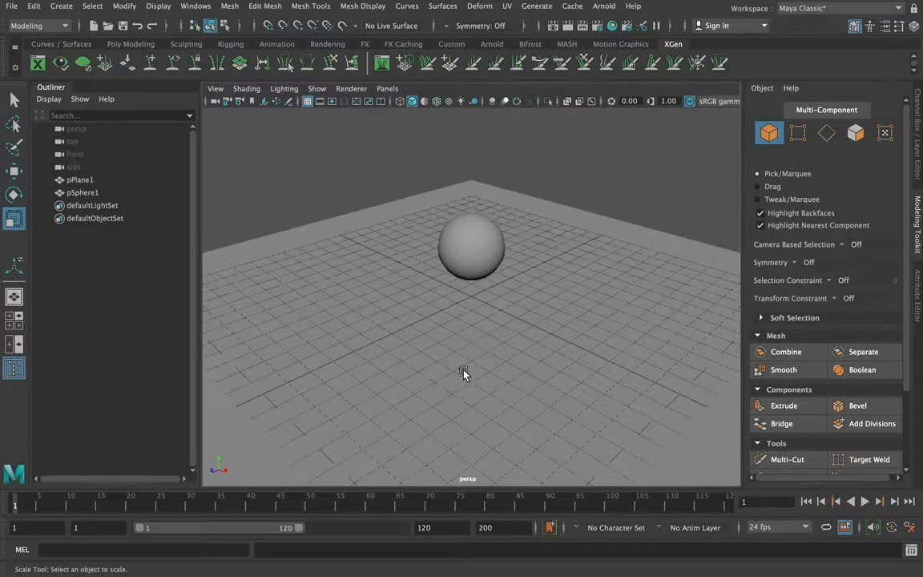
Add an Arnold Skydome Light to the scene
{"action": "left_click", "coordinate": [476, 249]}
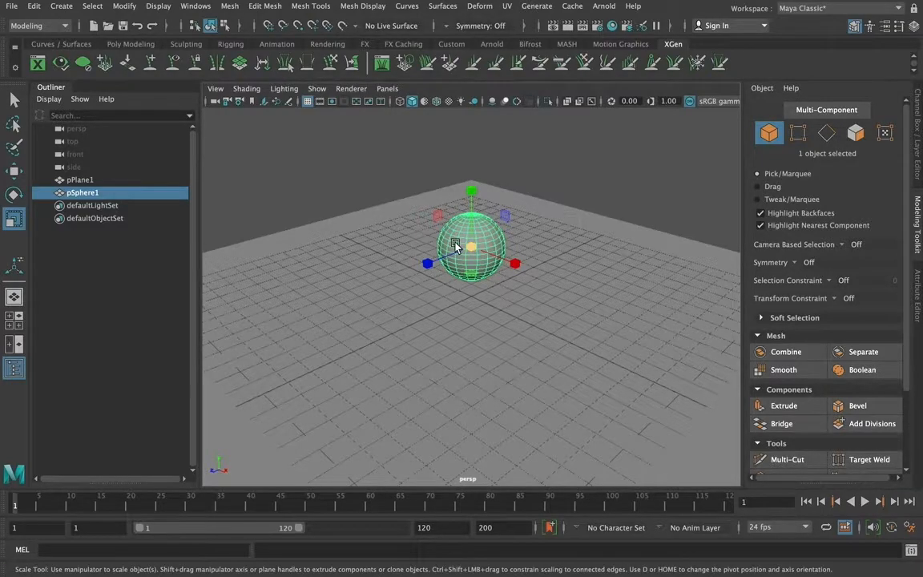
{"action": "left_click", "coordinate": [597, 167]}
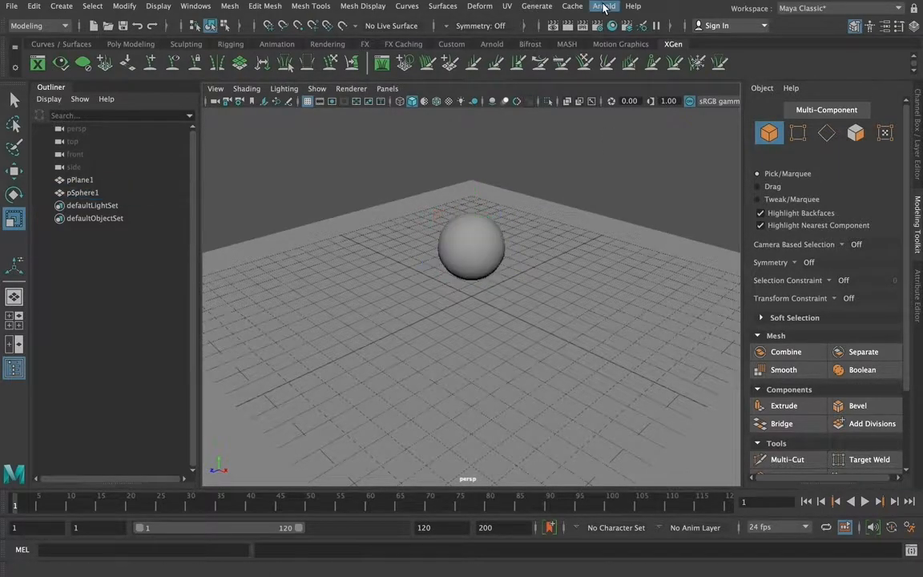
{"action": "left_click", "coordinate": [605, 6]}
{"action": "mouse_move", "coordinate": [631, 73]}
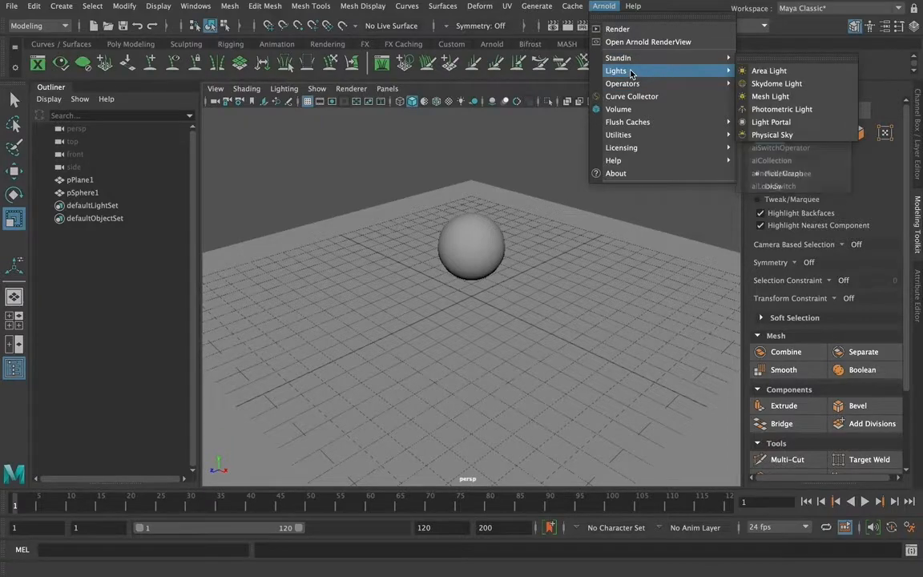
{"action": "left_click", "coordinate": [811, 84]}
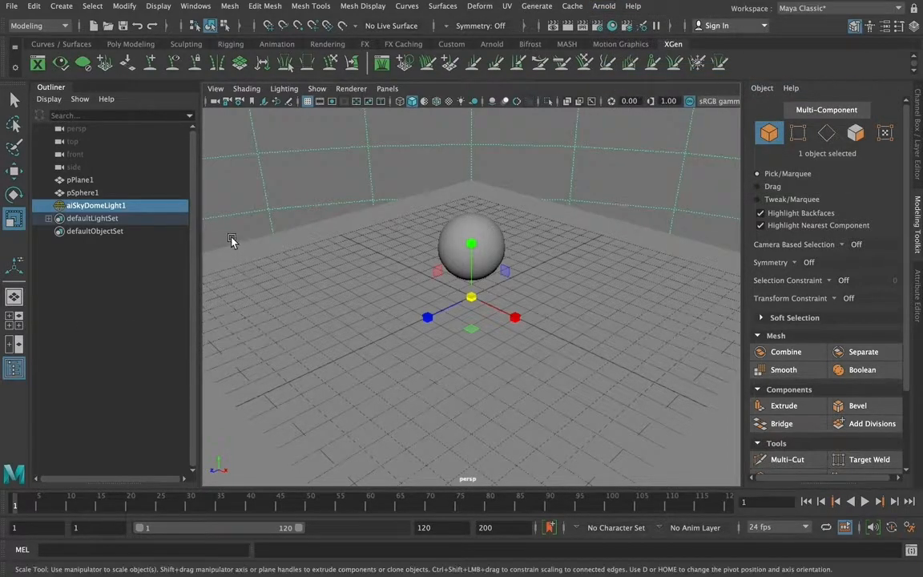
Select the sphere, open XGen and list the presets in its default preset library path
{"action": "left_click", "coordinate": [459, 231]}
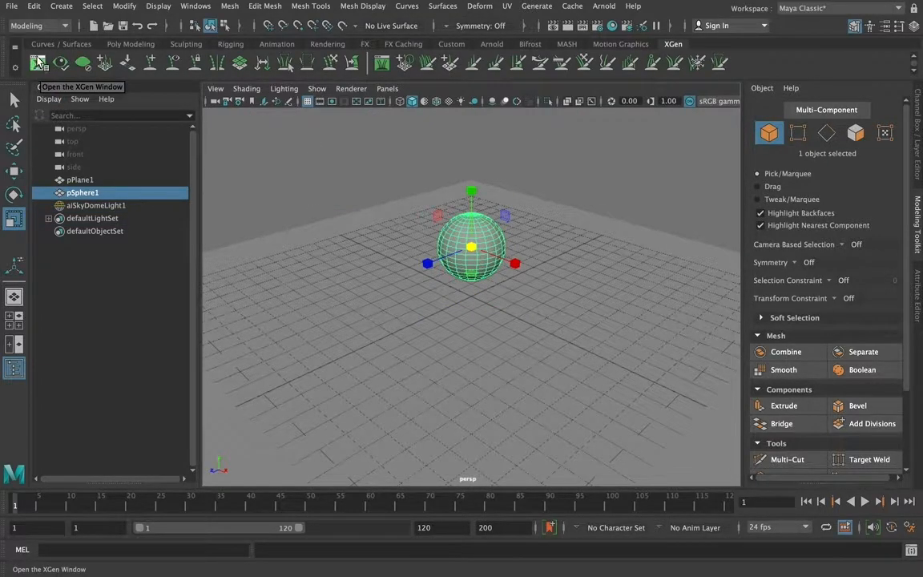
{"action": "left_click", "coordinate": [39, 65]}
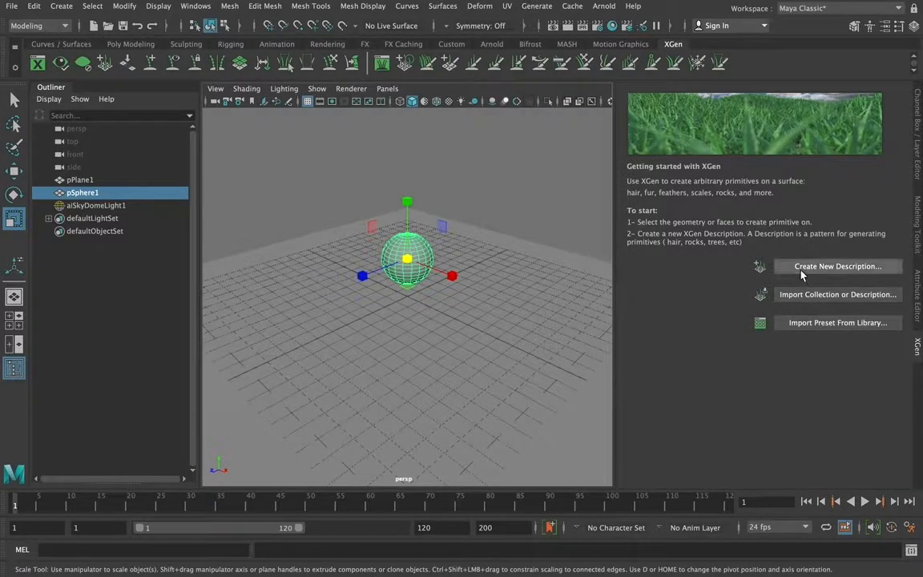
{"action": "left_click", "coordinate": [816, 323]}
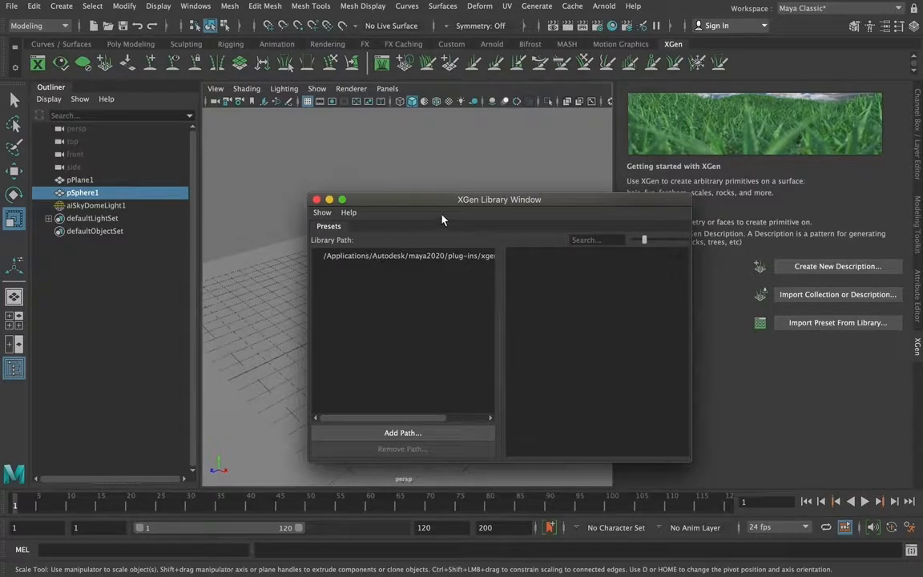
{"action": "left_click_drag", "start_coordinate": [438, 207], "coordinate": [417, 184]}
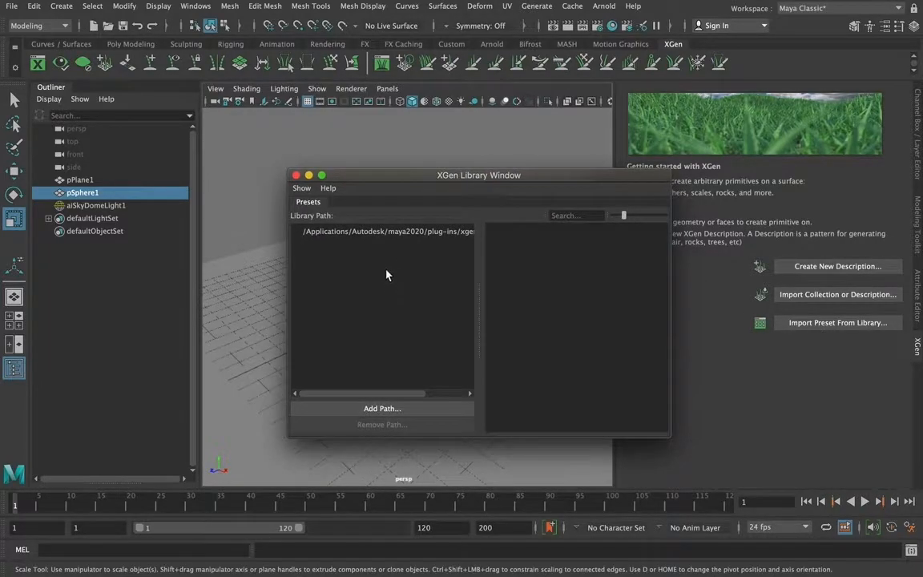
{"action": "left_click", "coordinate": [378, 235]}
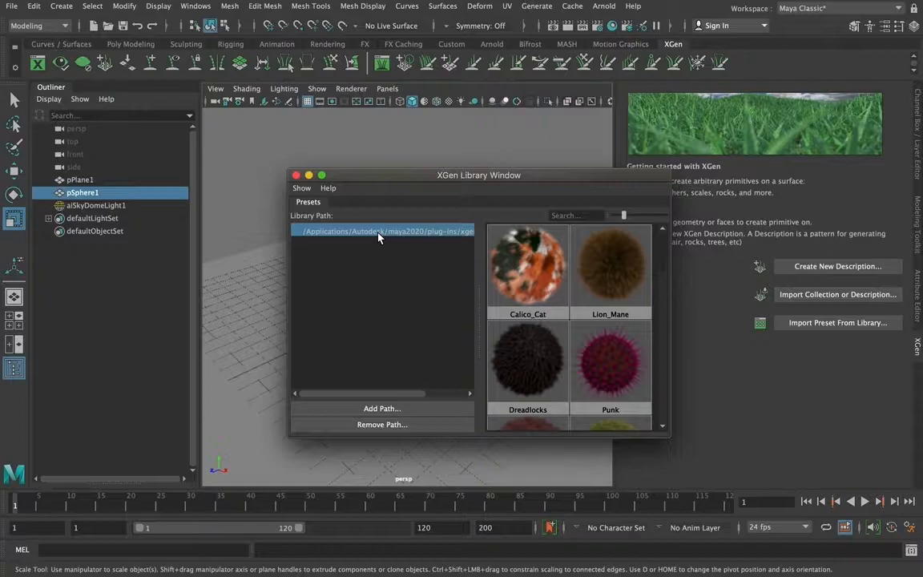
Enlarge the XGen library window and examine the available fur and grass presets
{"action": "left_click_drag", "start_coordinate": [668, 435], "coordinate": [801, 484]}
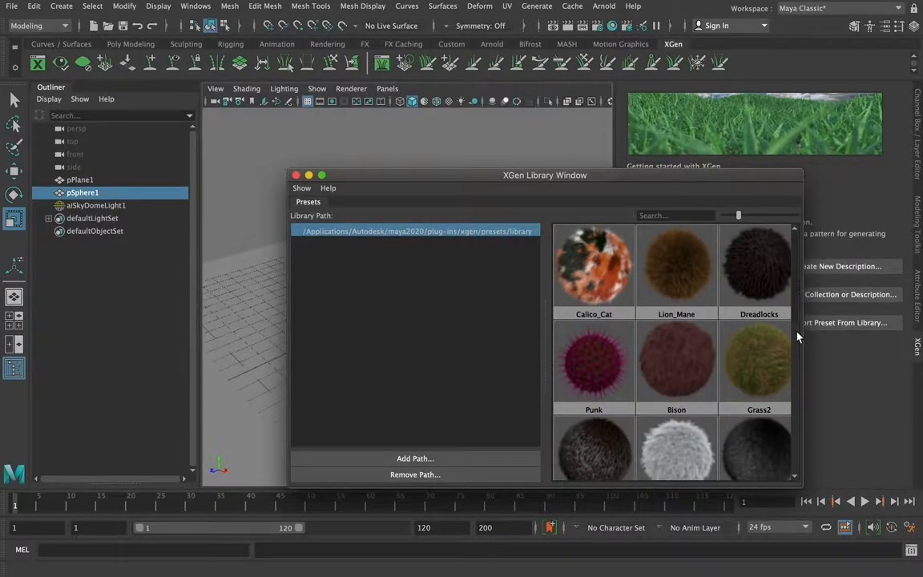
{"action": "scroll", "coordinate": [718, 264], "scroll_direction": "down", "scroll_amount": 5}
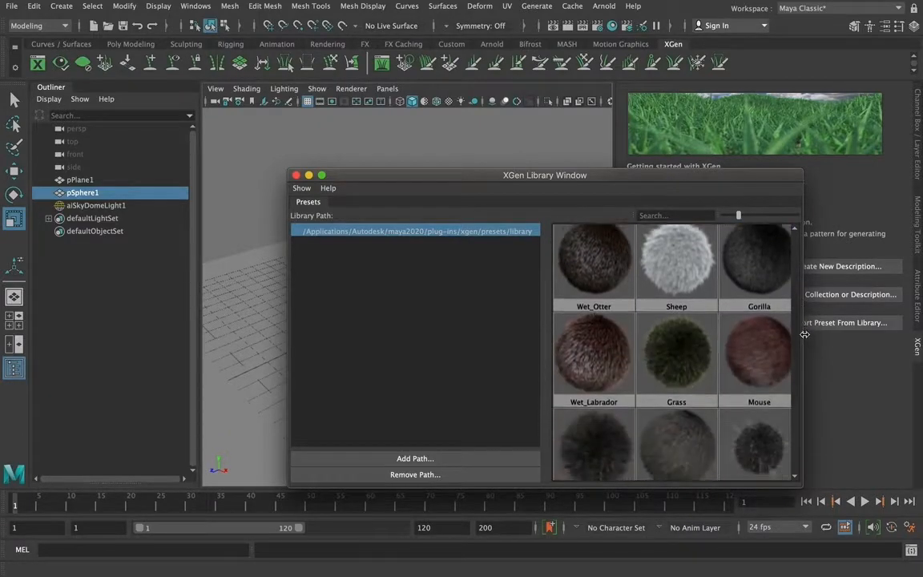
{"action": "left_click_drag", "start_coordinate": [547, 340], "coordinate": [467, 346]}
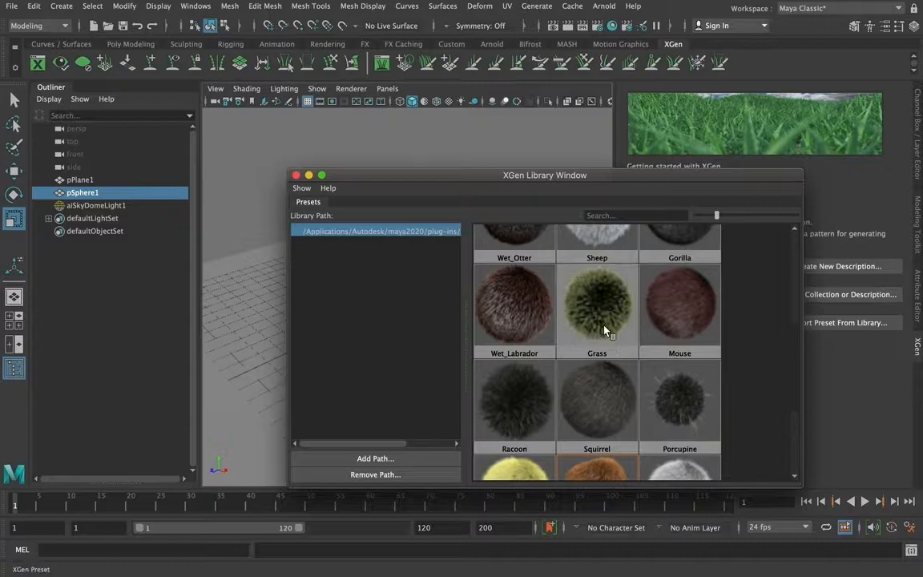
{"action": "scroll", "coordinate": [795, 429], "scroll_direction": "down", "scroll_amount": 3}
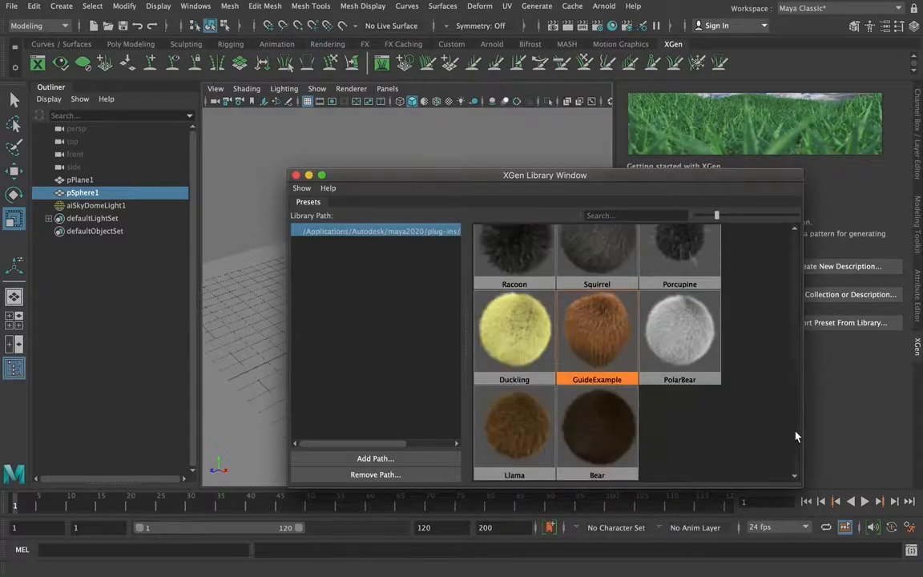
{"action": "left_click", "coordinate": [793, 370]}
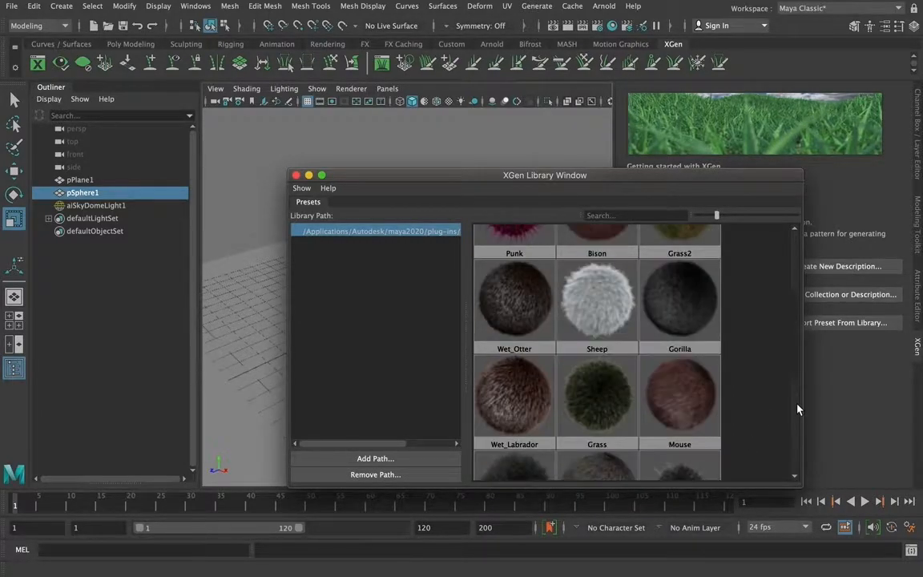
{"action": "left_click", "coordinate": [795, 274]}
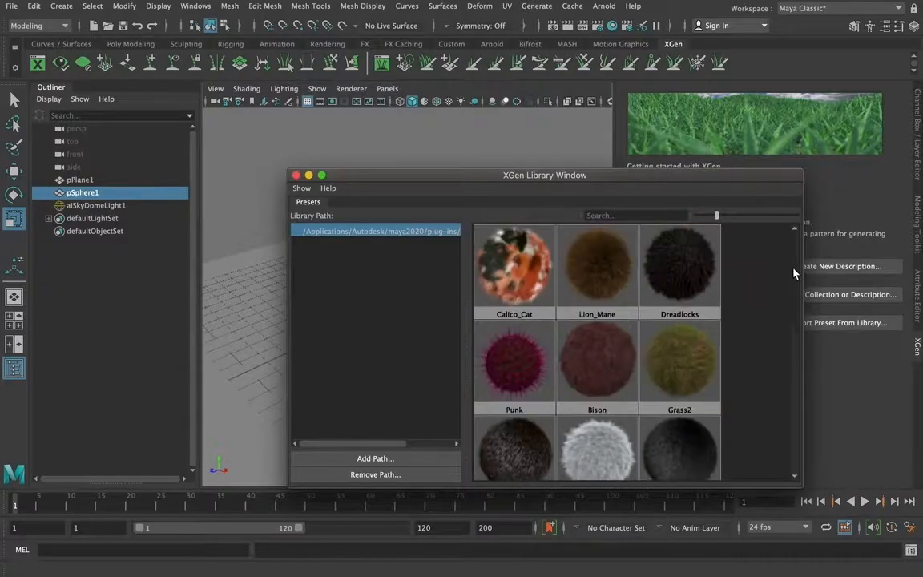
{"action": "left_click_drag", "start_coordinate": [799, 309], "coordinate": [799, 266]}
{"action": "left_click_drag", "start_coordinate": [800, 267], "coordinate": [800, 454]}
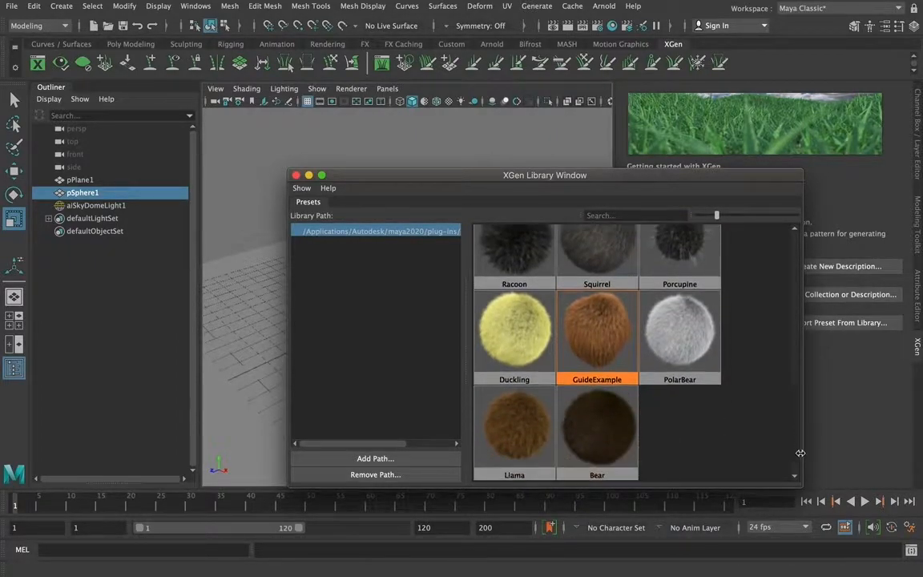
{"action": "right_click", "coordinate": [506, 431]}
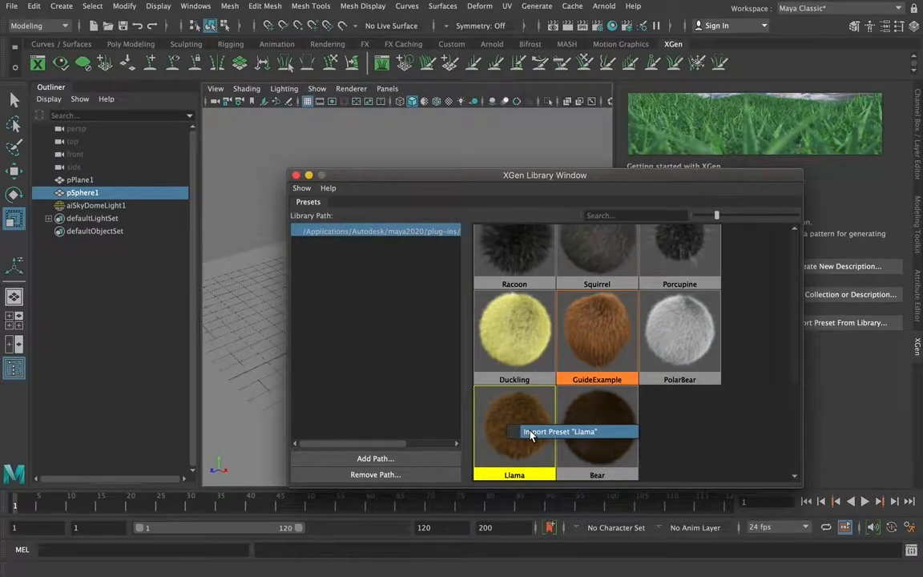
{"action": "left_click", "coordinate": [531, 433]}
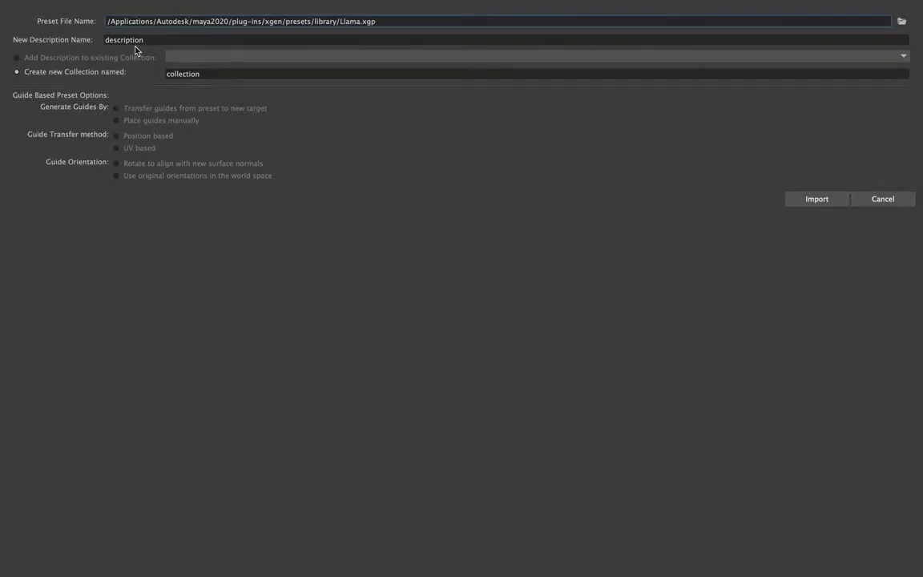
{"action": "left_click", "coordinate": [165, 40]}
{"action": "type", "text": "_llama"}
{"action": "left_click", "coordinate": [206, 73]}
{"action": "type", "text": "_l"}
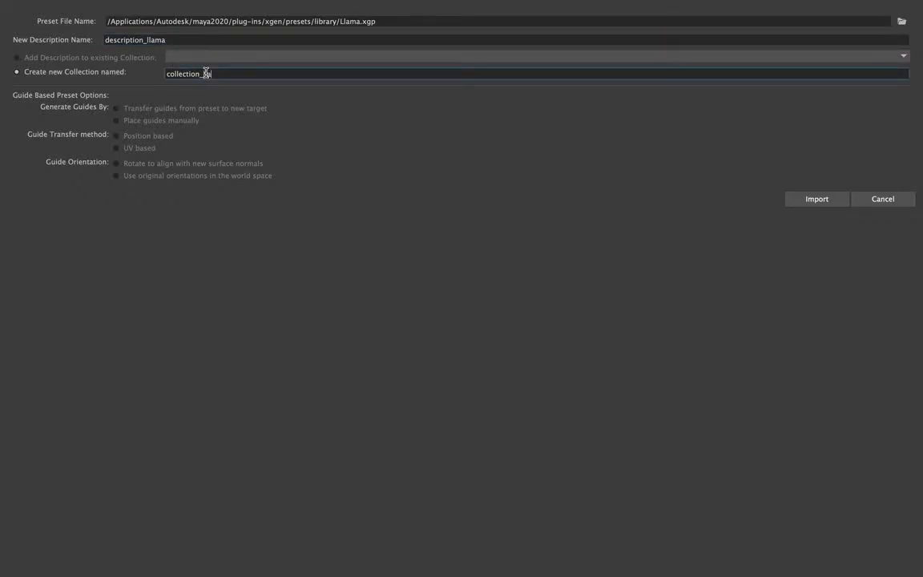
{"action": "type", "text": "lama"}
{"action": "left_click", "coordinate": [901, 200]}
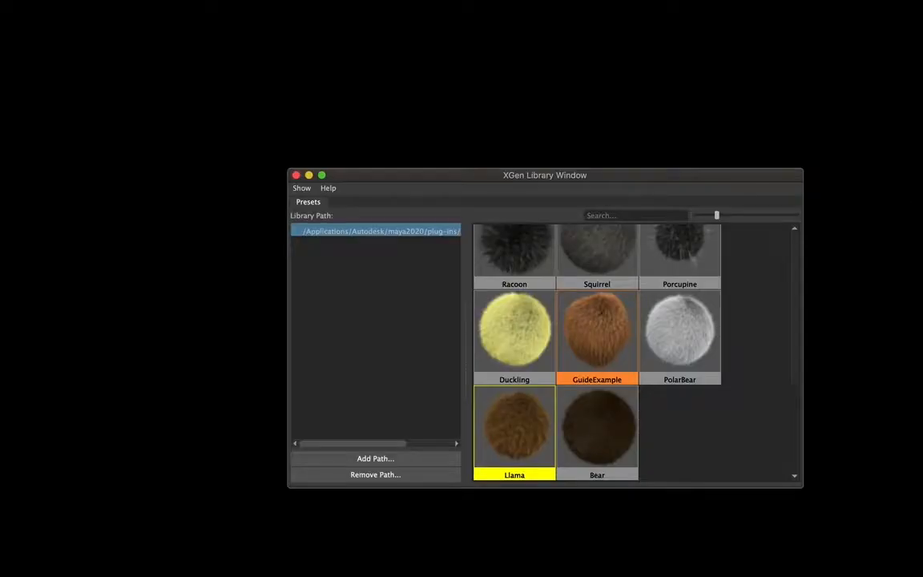
{"action": "left_click", "coordinate": [296, 175]}
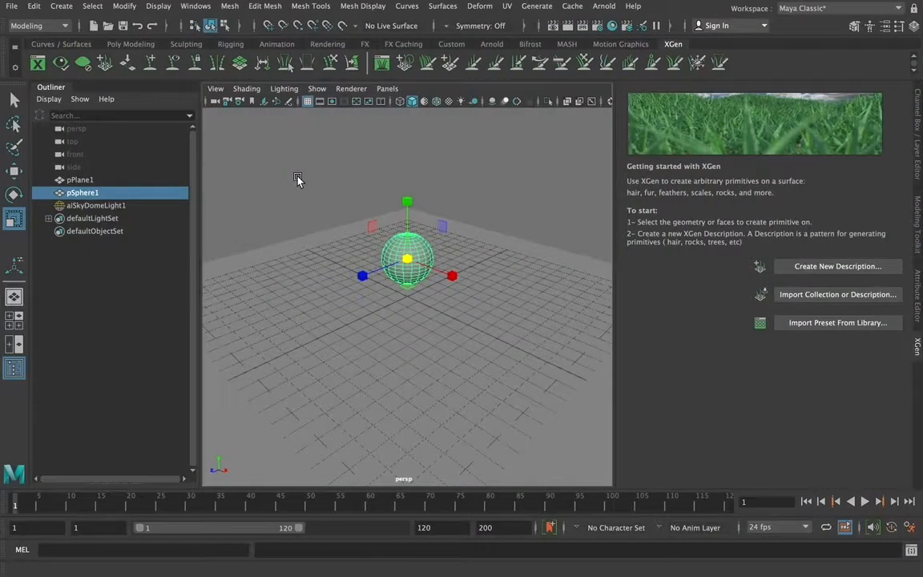
Create a new project named Xgen_Practice on the Desktop with the default folder locations
{"action": "left_click", "coordinate": [12, 5]}
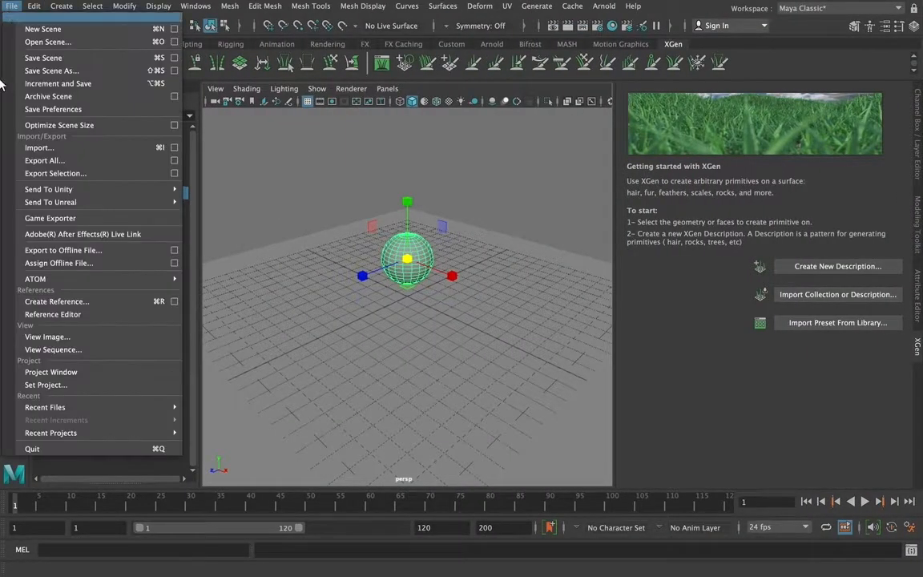
{"action": "left_click", "coordinate": [143, 373]}
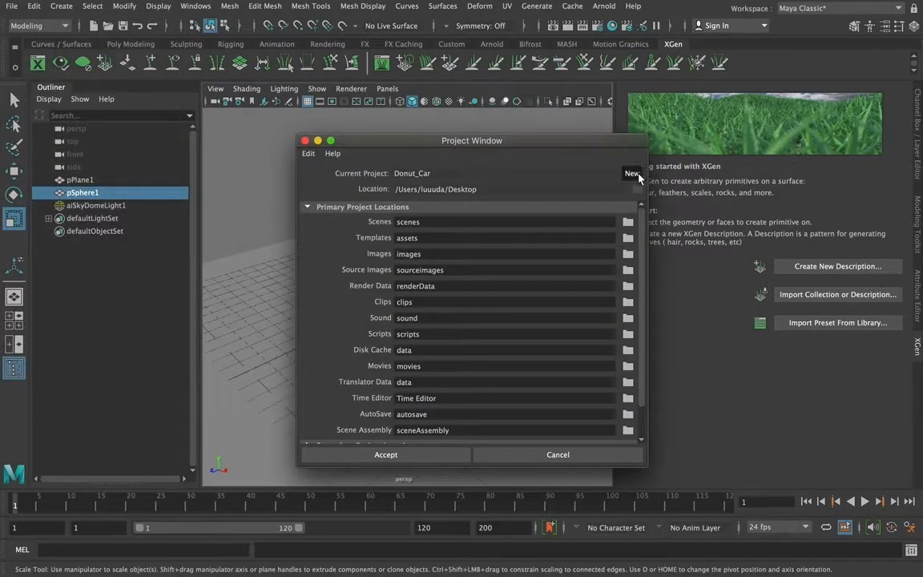
{"action": "left_click", "coordinate": [632, 173]}
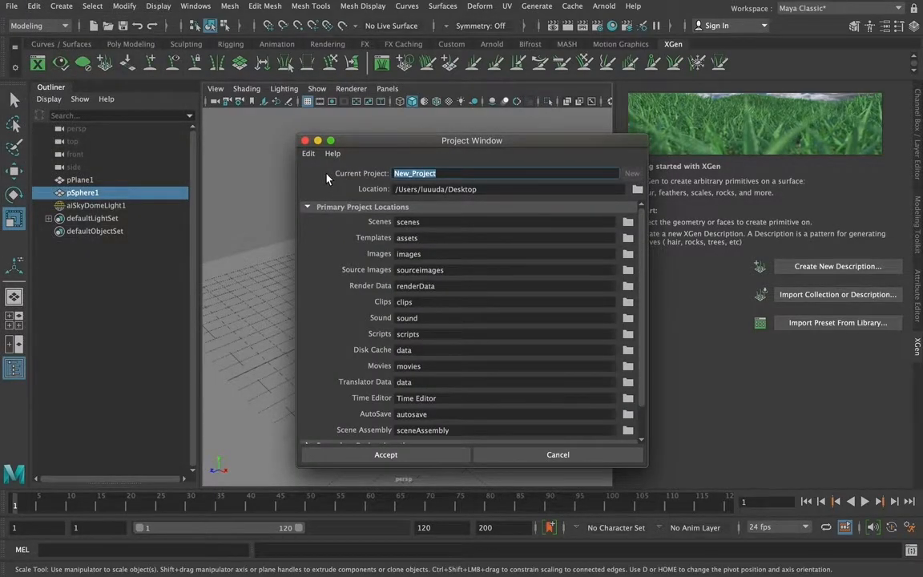
{"action": "type", "text": "Xgen_Practice"}
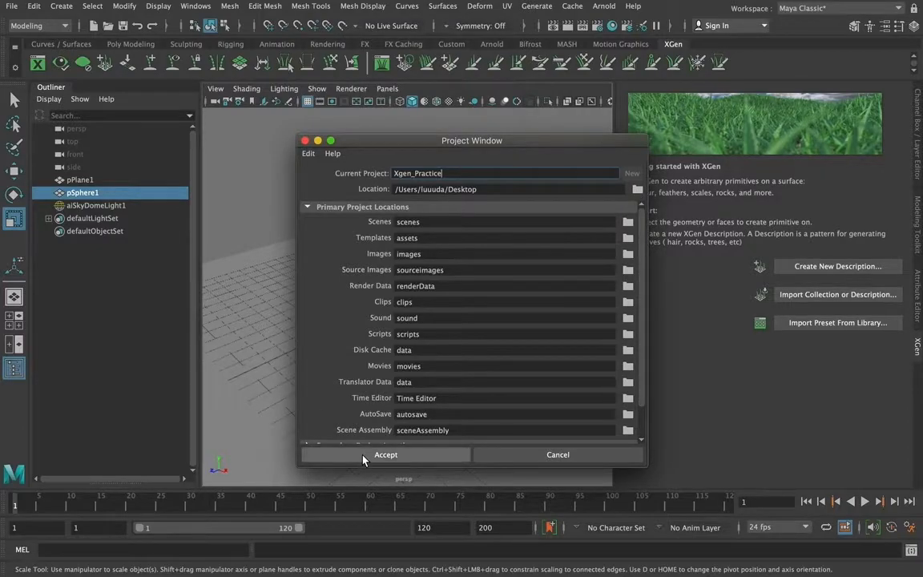
{"action": "left_click", "coordinate": [325, 455]}
Save the scene as Xgen_v1 in Maya Binary format in the project's scenes folder
{"action": "left_click", "coordinate": [12, 6]}
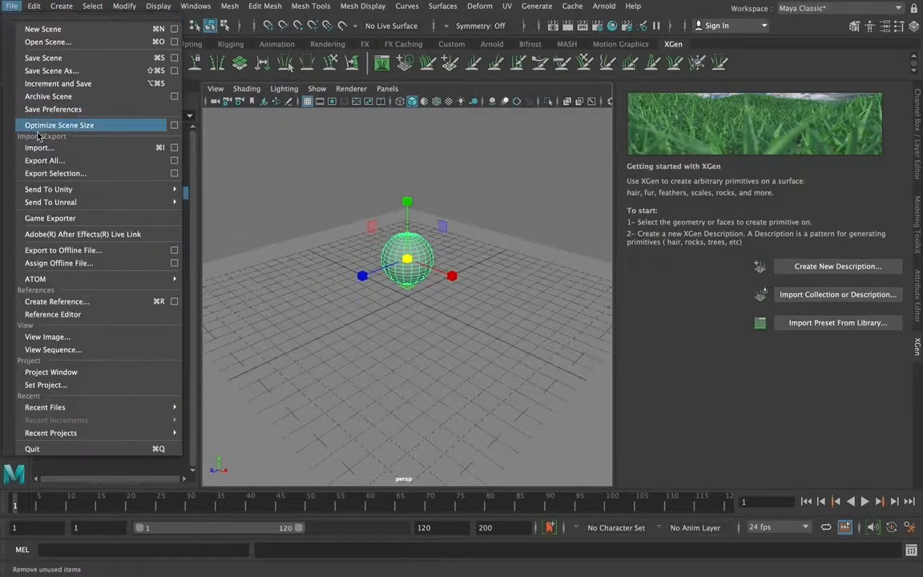
{"action": "left_click", "coordinate": [56, 72]}
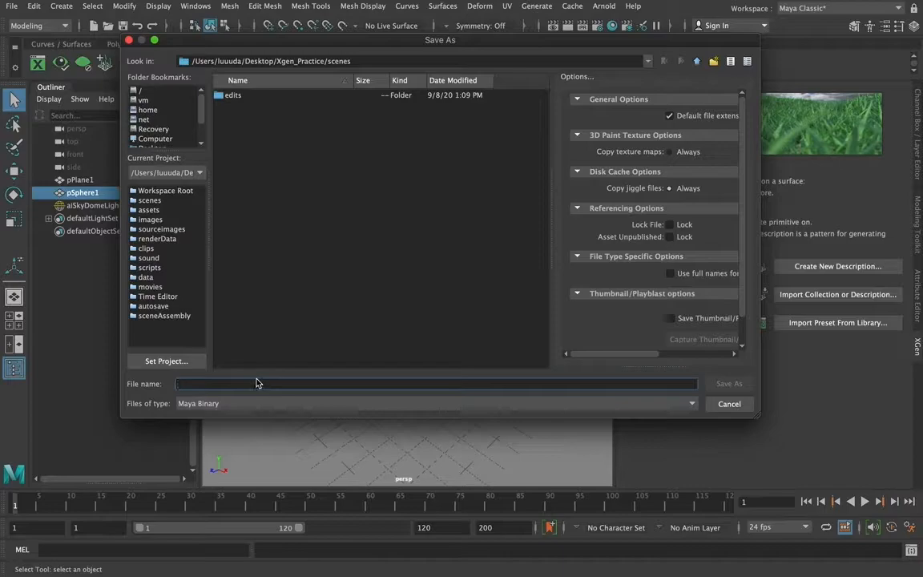
{"action": "type", "text": "X-gen"}
{"action": "key", "text": "BackSpace"}
{"action": "key", "text": "BackSpace"}
{"action": "key", "text": "BackSpace"}
{"action": "key", "text": "BackSpace"}
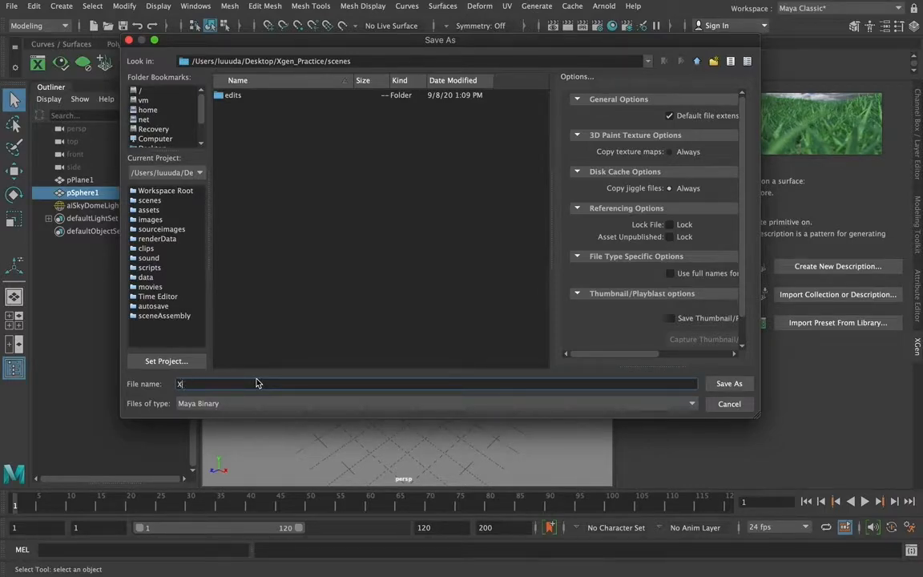
{"action": "type", "text": "gen_v1"}
{"action": "left_click", "coordinate": [726, 384]}
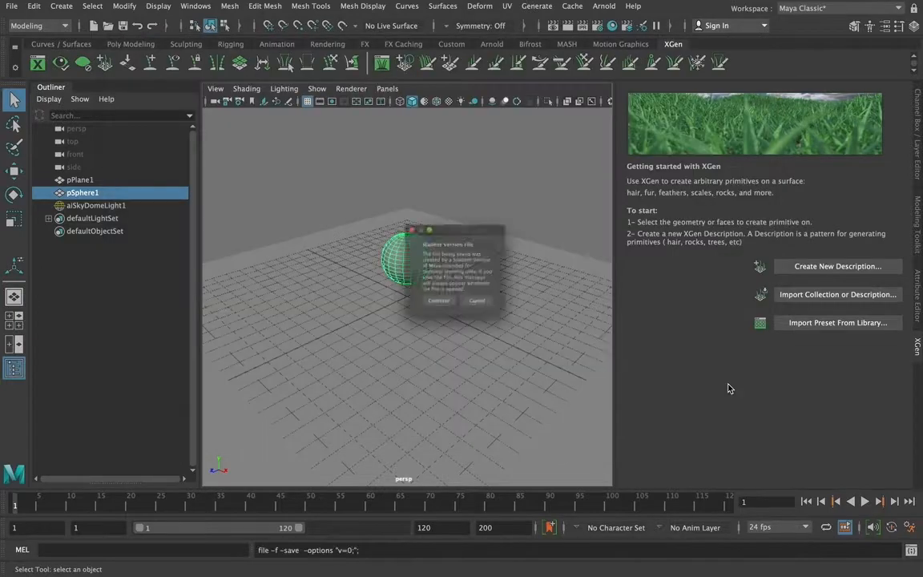
{"action": "left_click", "coordinate": [435, 316]}
{"action": "key", "text": "r"}
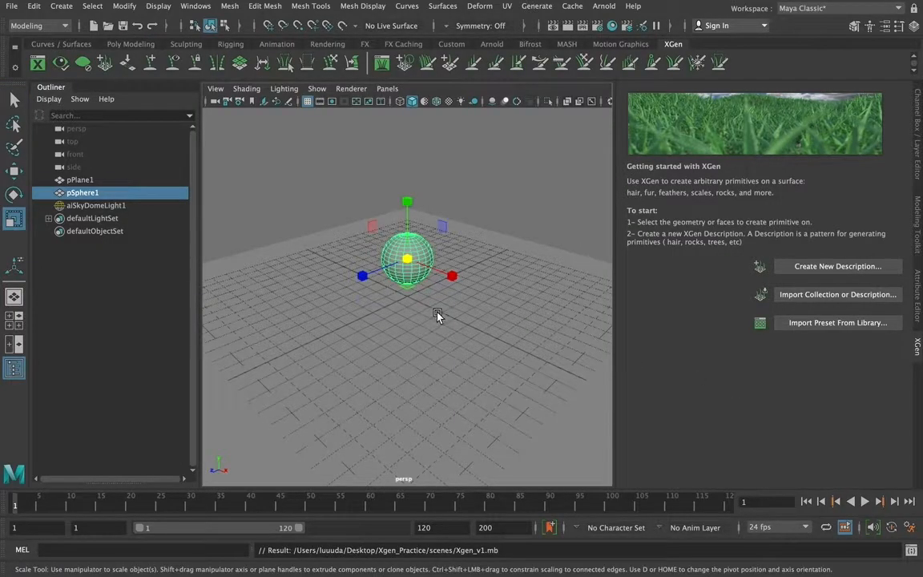
Import the Llama preset onto the sphere as description_llama in a new collection named collection_llama
{"action": "left_click", "coordinate": [799, 324]}
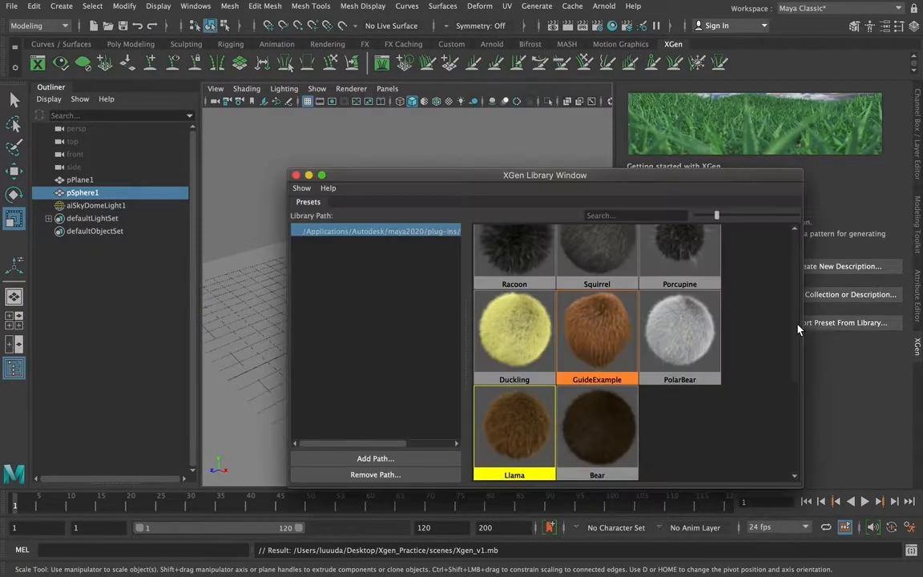
{"action": "right_click", "coordinate": [517, 429]}
{"action": "left_click", "coordinate": [536, 434]}
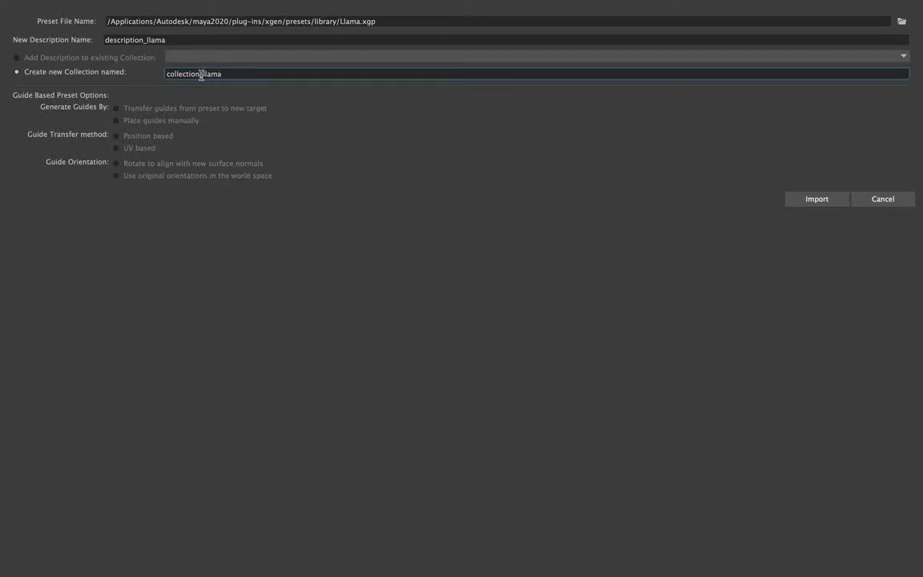
{"action": "left_click", "coordinate": [817, 201]}
{"action": "left_click", "coordinate": [817, 201]}
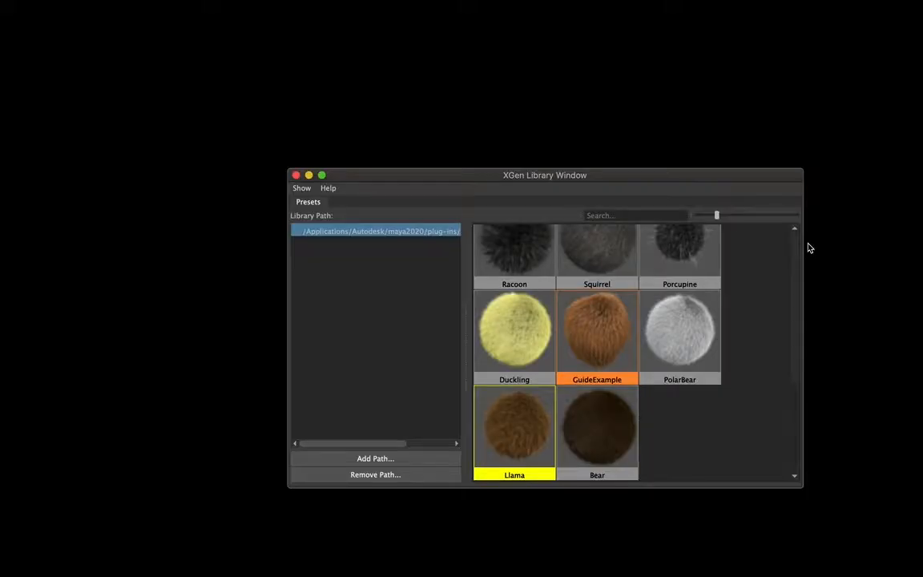
{"action": "left_click_drag", "start_coordinate": [445, 176], "coordinate": [461, 179]}
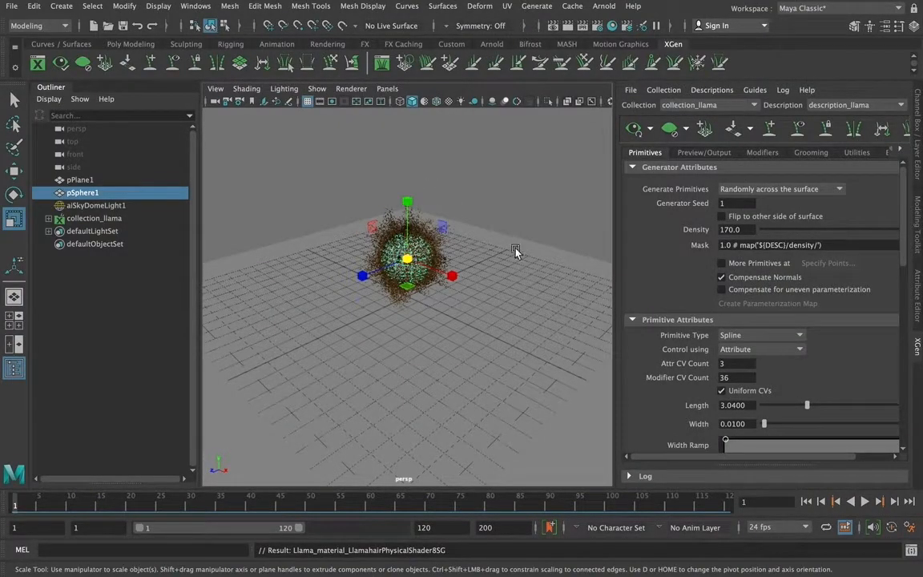
Widen the XGen editor to fit the complete attribute controls for the fur on the sphere
{"action": "right_click_drag", "start_coordinate": [503, 233], "coordinate": [550, 306], "text": "alt"}
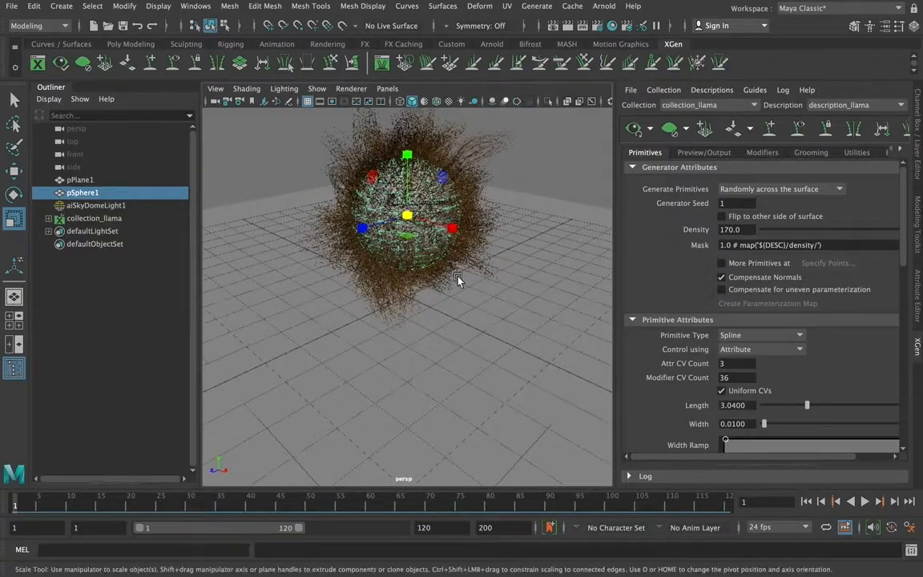
{"action": "left_click_drag", "start_coordinate": [435, 271], "coordinate": [365, 297], "text": "alt"}
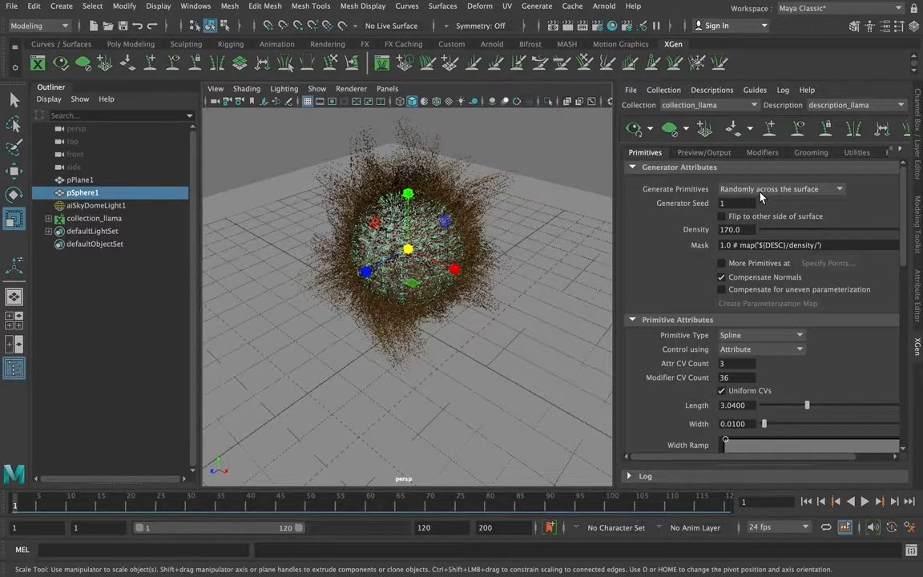
{"action": "left_click", "coordinate": [809, 230]}
{"action": "left_click_drag", "start_coordinate": [812, 233], "coordinate": [922, 232]}
{"action": "left_click_drag", "start_coordinate": [614, 234], "coordinate": [559, 236]}
{"action": "left_click_drag", "start_coordinate": [881, 230], "coordinate": [922, 233]}
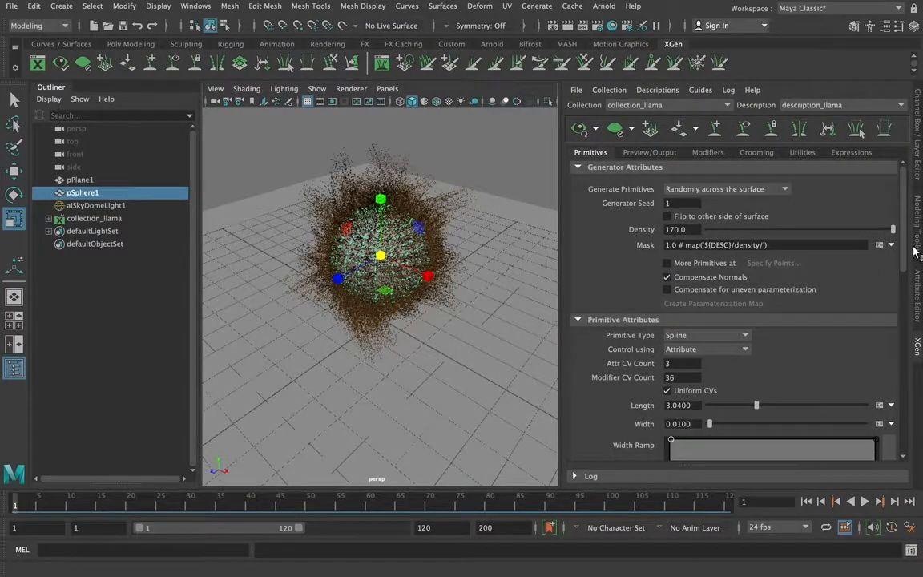
Check the available primitive types, keep Spline, and shorten the Llama fur to a length of 1.64
{"action": "scroll", "coordinate": [912, 255], "scroll_direction": "down", "scroll_amount": 4}
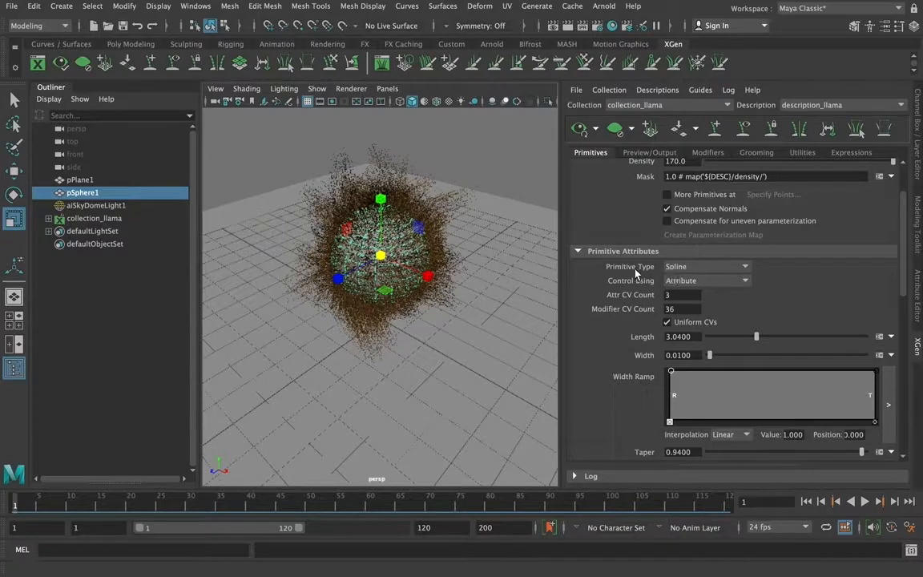
{"action": "left_click", "coordinate": [681, 266]}
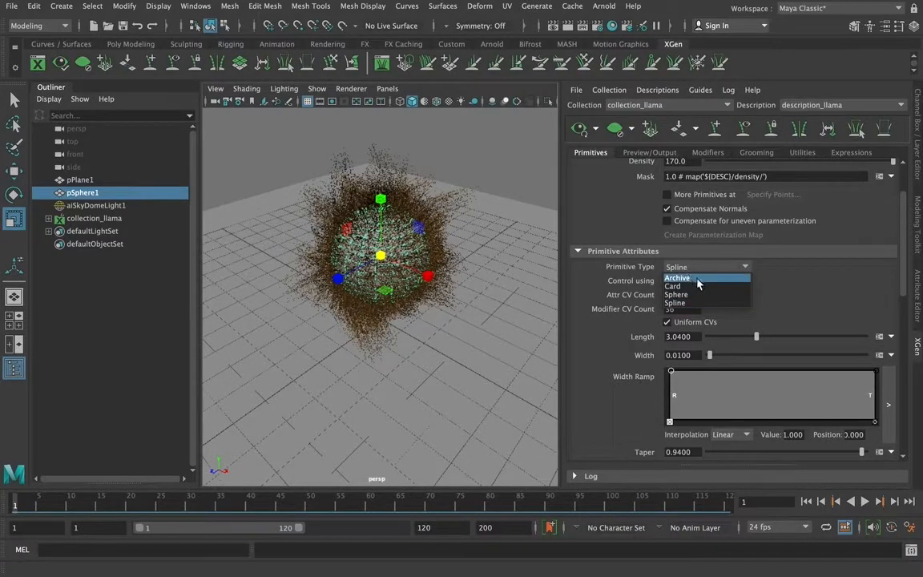
{"action": "left_click", "coordinate": [817, 287]}
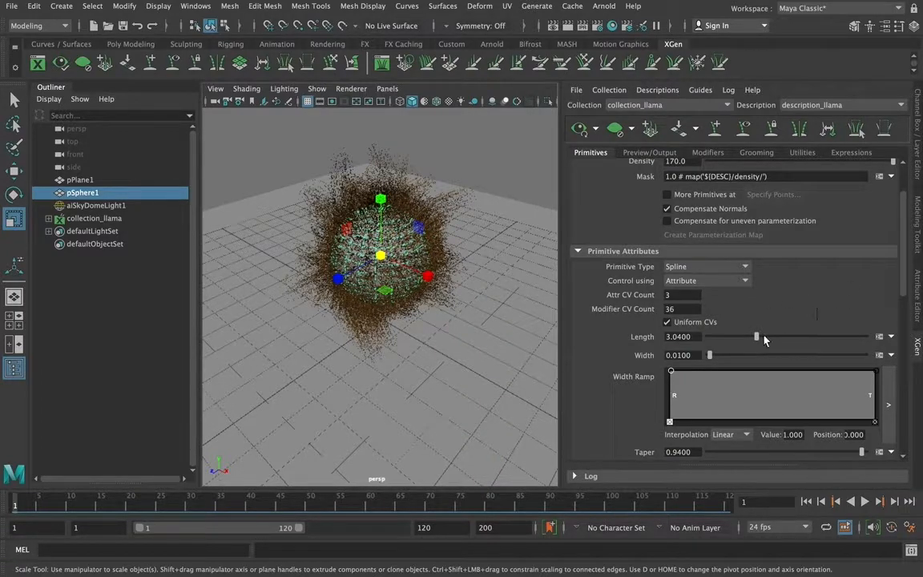
{"action": "left_click_drag", "start_coordinate": [757, 338], "coordinate": [734, 338]}
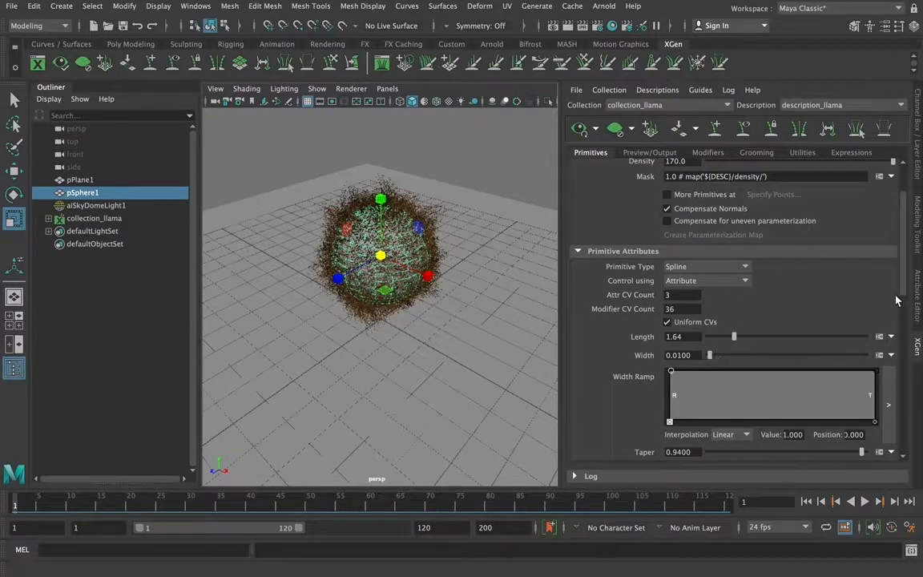
Examine the remaining primitive attributes, including taper, tilt, bend, region control, displacement and culling
{"action": "scroll", "coordinate": [897, 302], "scroll_direction": "down", "scroll_amount": 5}
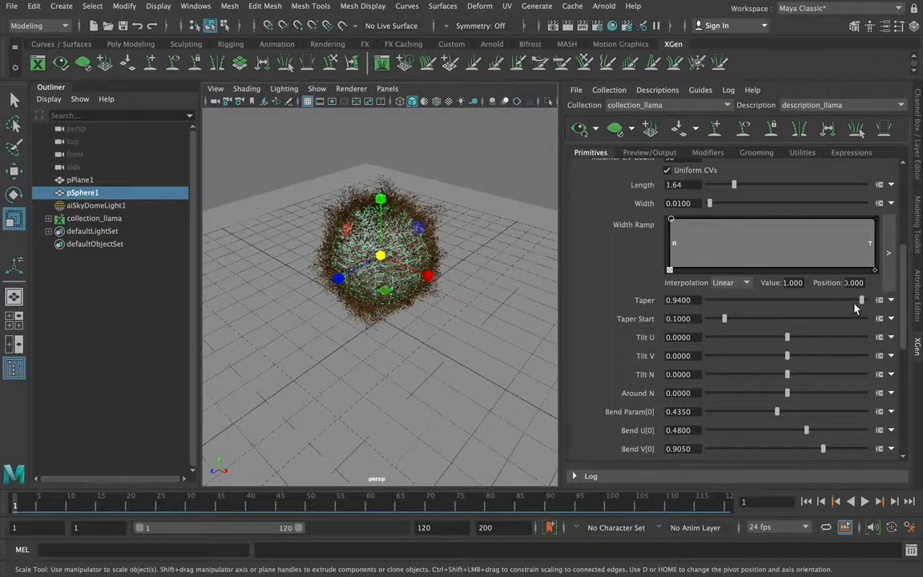
{"action": "left_click_drag", "start_coordinate": [902, 277], "coordinate": [903, 190]}
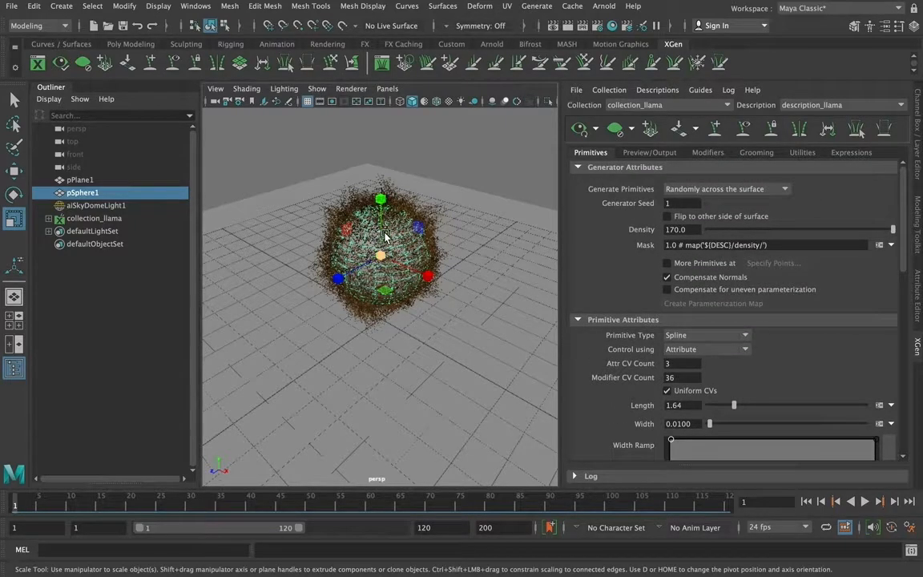
{"action": "left_click_drag", "start_coordinate": [909, 209], "coordinate": [909, 315]}
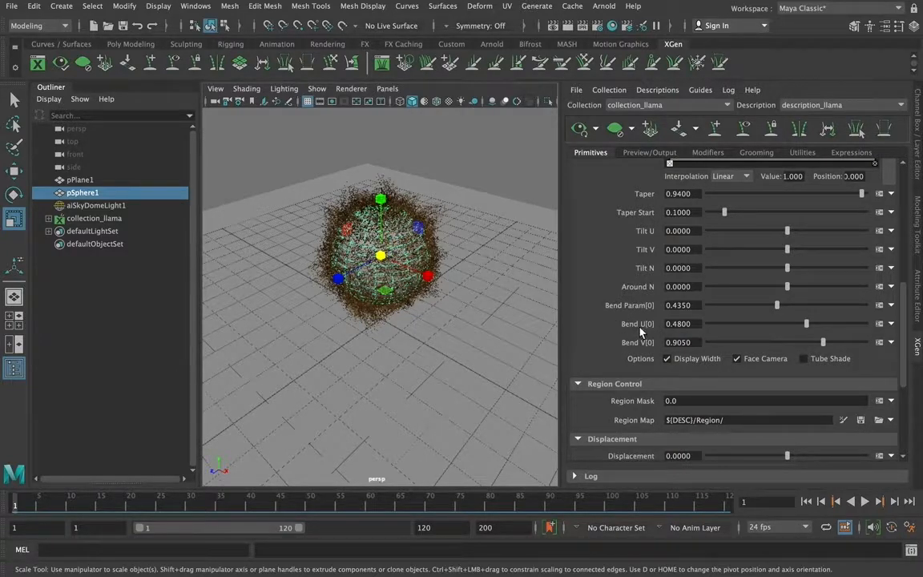
{"action": "left_click_drag", "start_coordinate": [903, 320], "coordinate": [905, 375]}
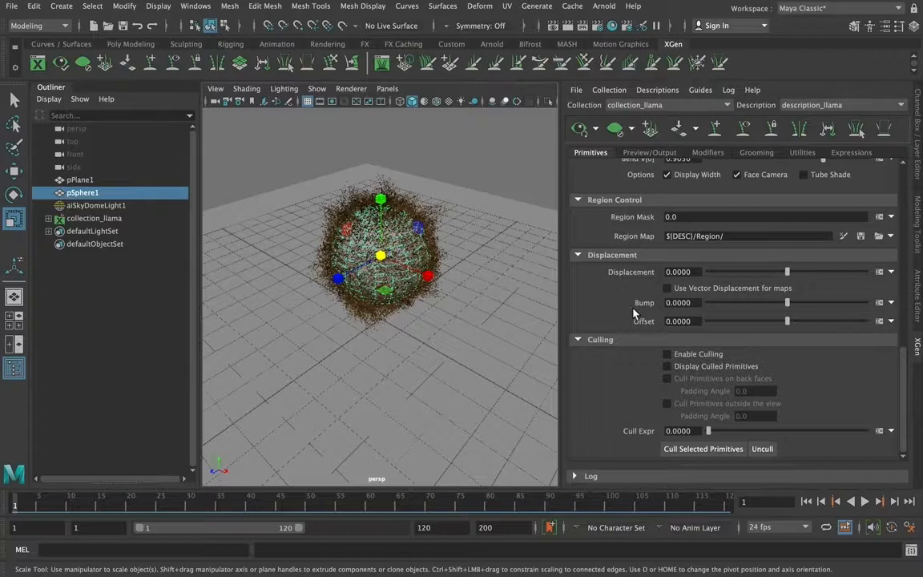
{"action": "scroll", "coordinate": [806, 353], "scroll_direction": "up", "scroll_amount": 10}
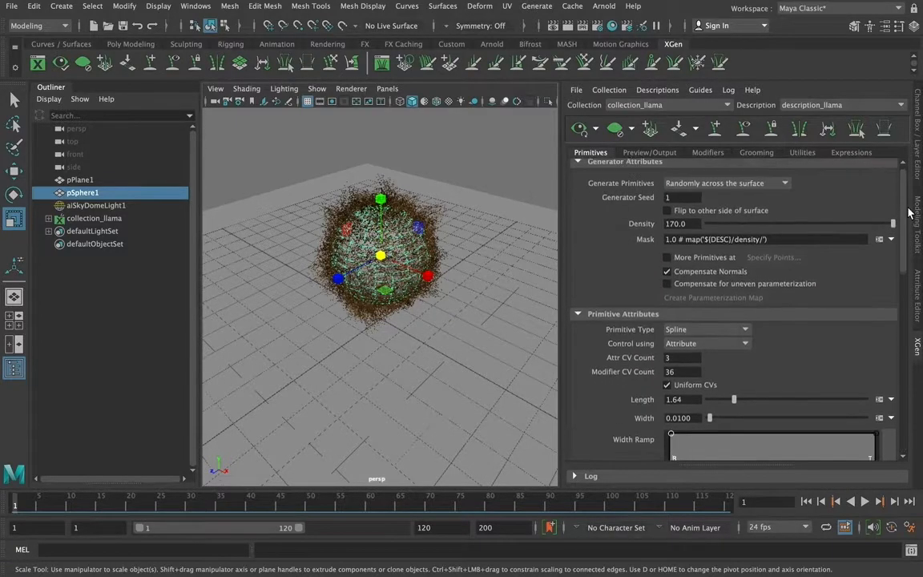
Try a fur preview percentage of about 29.6 in the preview settings, and restore it to 100
{"action": "left_click", "coordinate": [649, 152]}
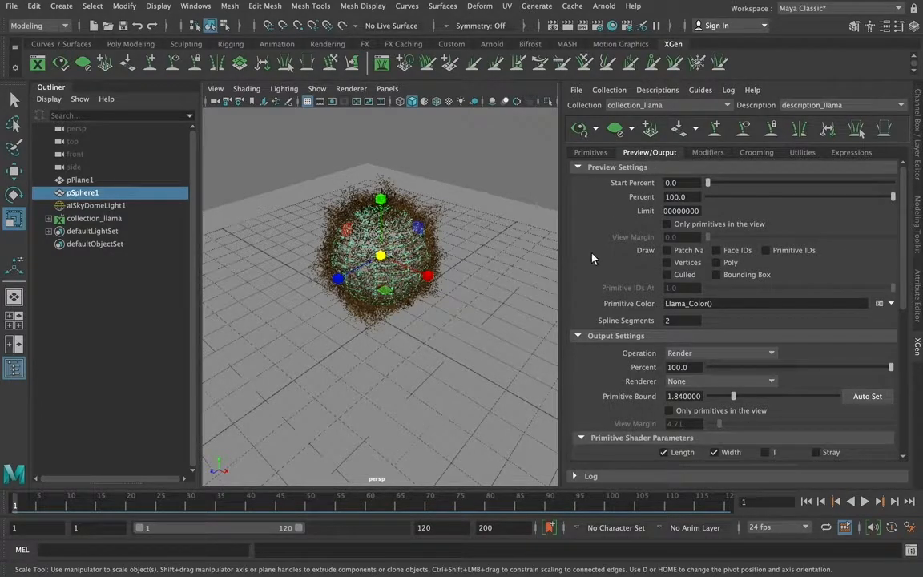
{"action": "left_click_drag", "start_coordinate": [892, 197], "coordinate": [762, 198]}
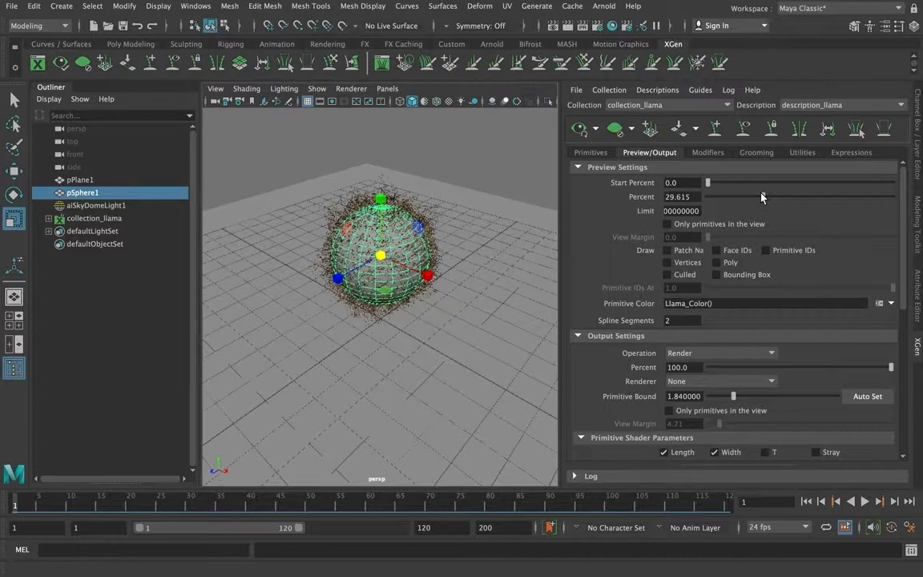
{"action": "left_click_drag", "start_coordinate": [762, 197], "coordinate": [894, 197]}
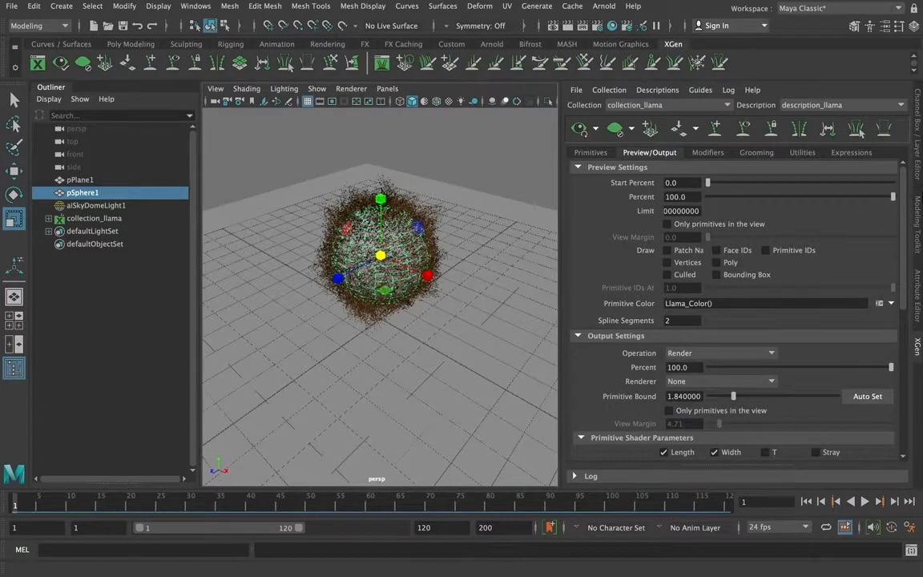
Review the output settings and shader parameters, and render the current frame with Arnold to inspect the fur
{"action": "scroll", "coordinate": [911, 304], "scroll_direction": "down", "scroll_amount": 8}
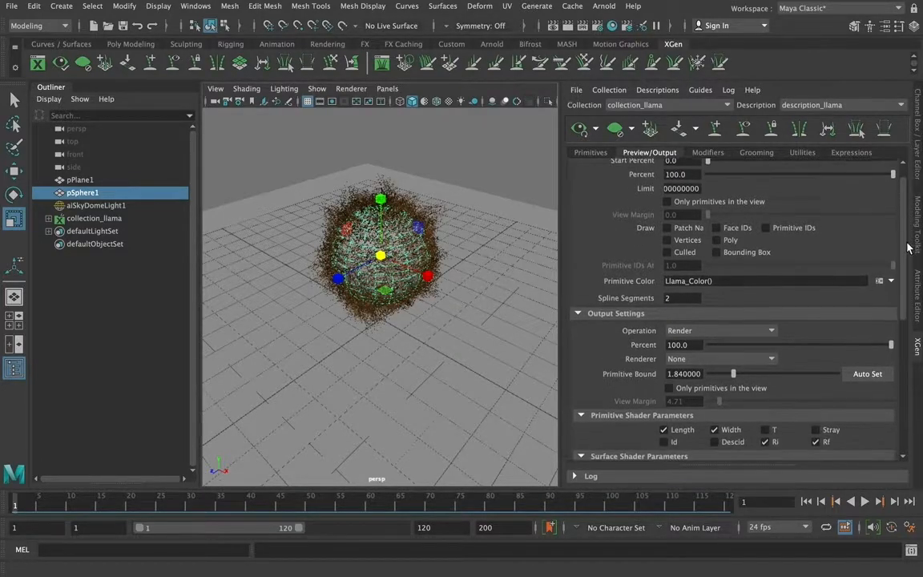
{"action": "scroll", "coordinate": [911, 318], "scroll_direction": "down", "scroll_amount": 5}
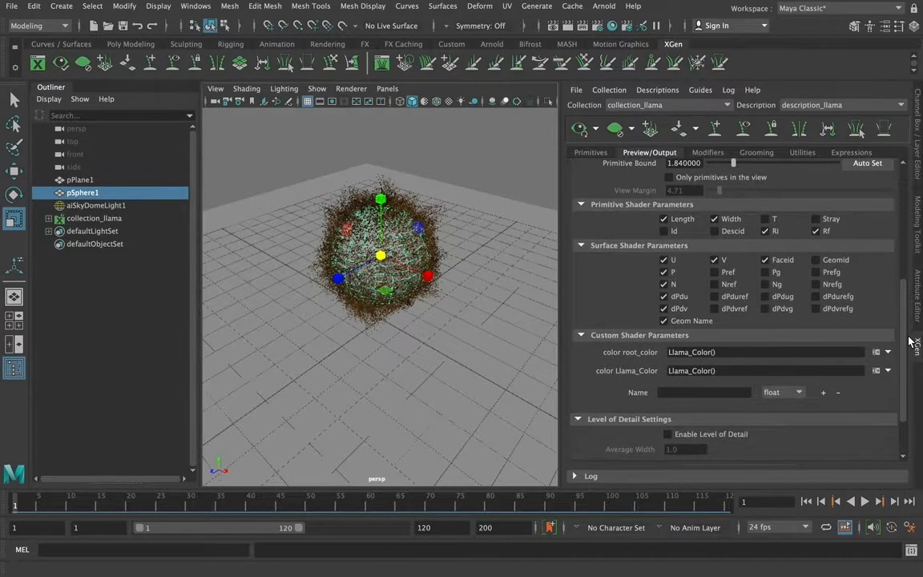
{"action": "scroll", "coordinate": [907, 207], "scroll_direction": "up", "scroll_amount": 10}
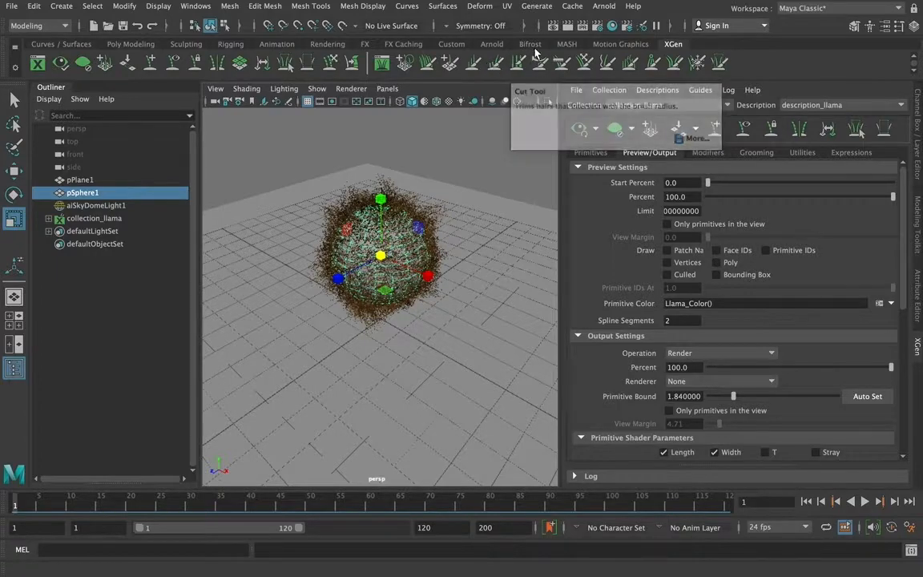
{"action": "left_click", "coordinate": [569, 26]}
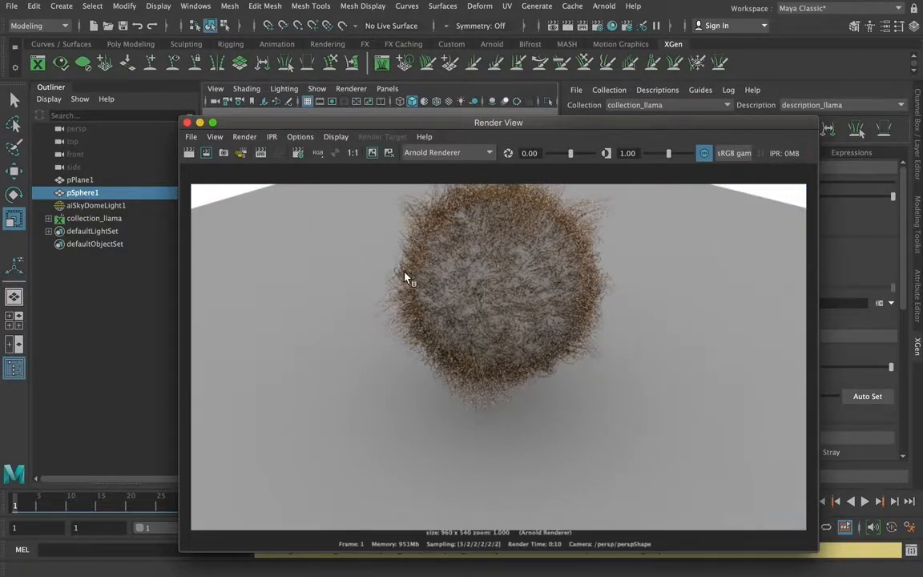
{"action": "left_click", "coordinate": [187, 122]}
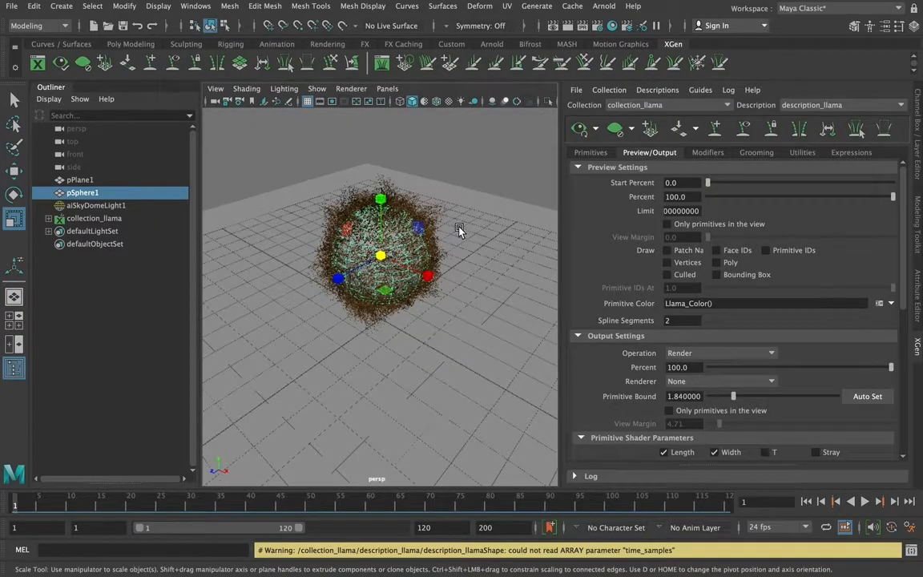
Set the Llama fur density to 300 and render the frame with Arnold to inspect it
{"action": "scroll", "coordinate": [464, 221], "scroll_direction": "up", "scroll_amount": 5}
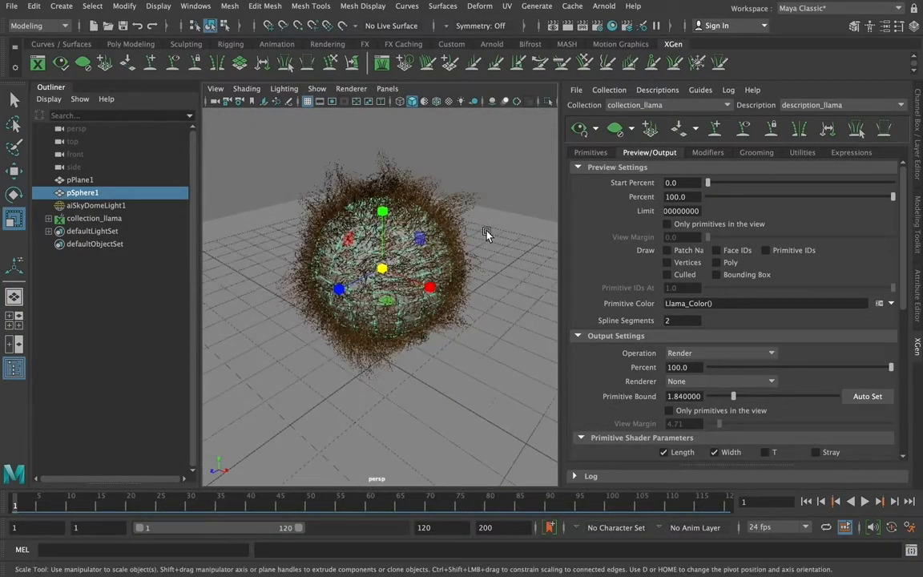
{"action": "scroll", "coordinate": [486, 232], "scroll_direction": "up", "scroll_amount": 3}
{"action": "left_click", "coordinate": [590, 152]}
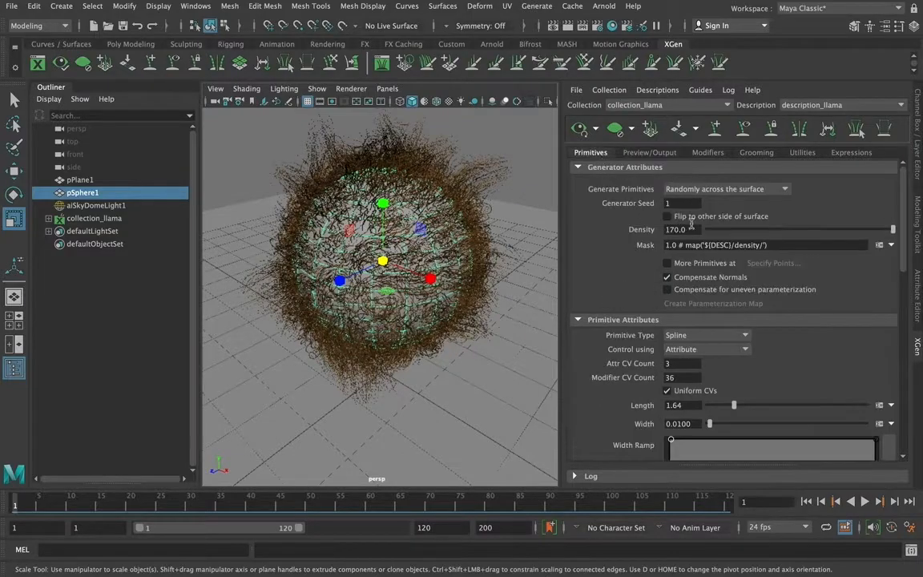
{"action": "mouse_move", "coordinate": [904, 243]}
{"action": "left_mouse_down"}
{"action": "mouse_move", "coordinate": [908, 279]}
{"action": "mouse_move", "coordinate": [904, 243]}
{"action": "left_mouse_up"}
{"action": "left_click", "coordinate": [678, 230]}
{"action": "type", "text": "300"}
{"action": "key", "text": "Return"}
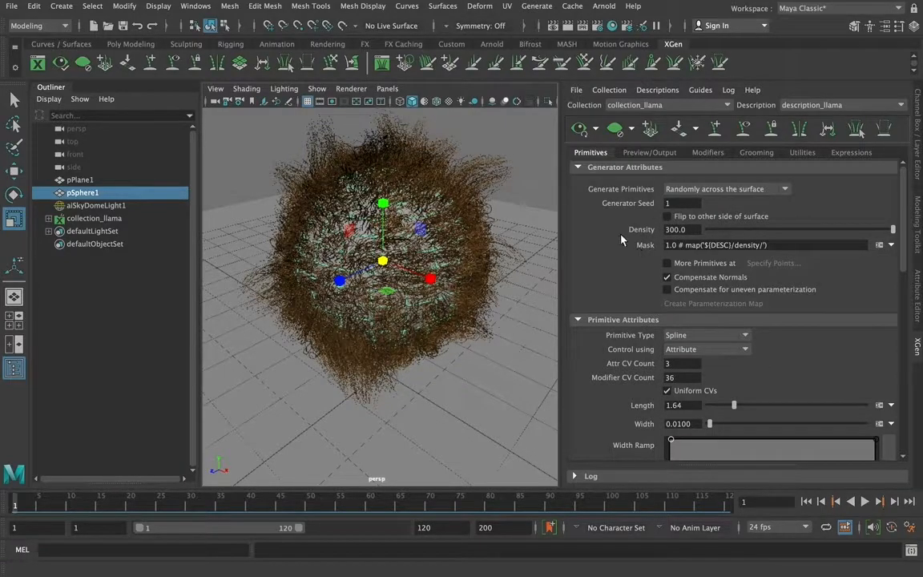
{"action": "left_click", "coordinate": [568, 26]}
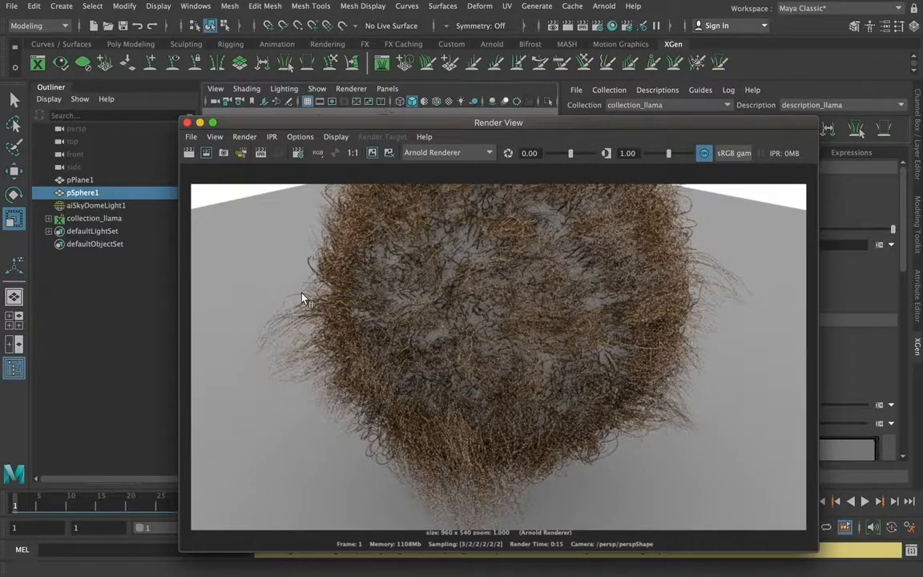
{"action": "left_click", "coordinate": [186, 122]}
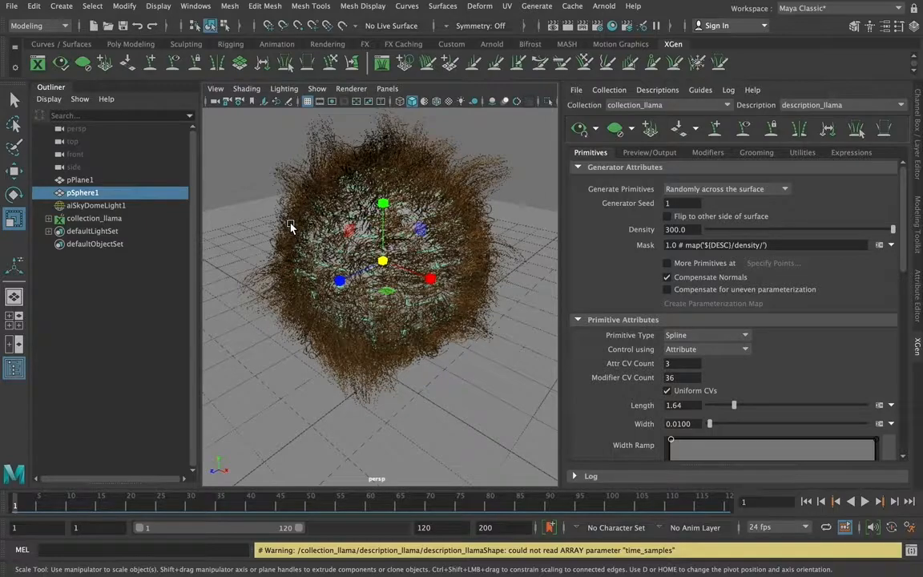
Select description_llama inside collection_llama and examine the attributes of its LlamahairPhysicalShader
{"action": "left_click", "coordinate": [49, 218]}
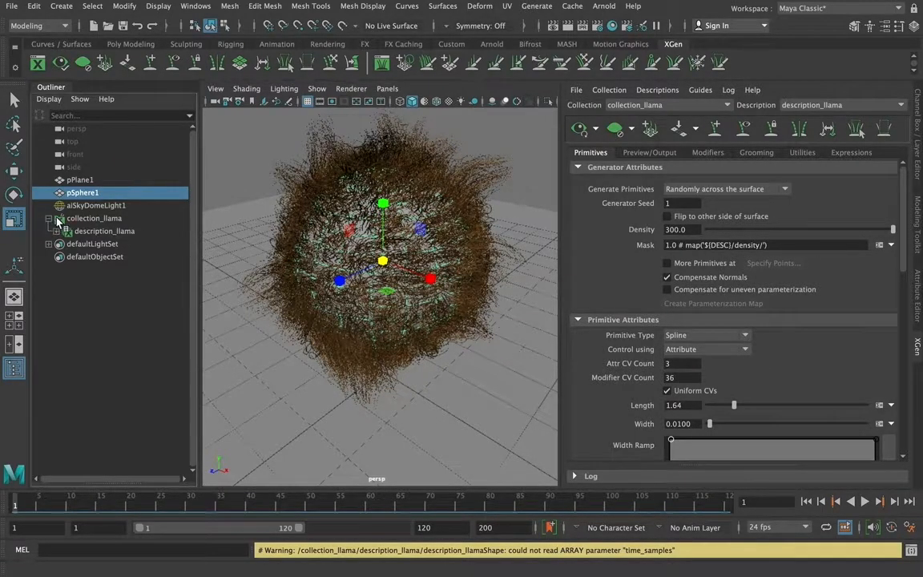
{"action": "left_click", "coordinate": [100, 233]}
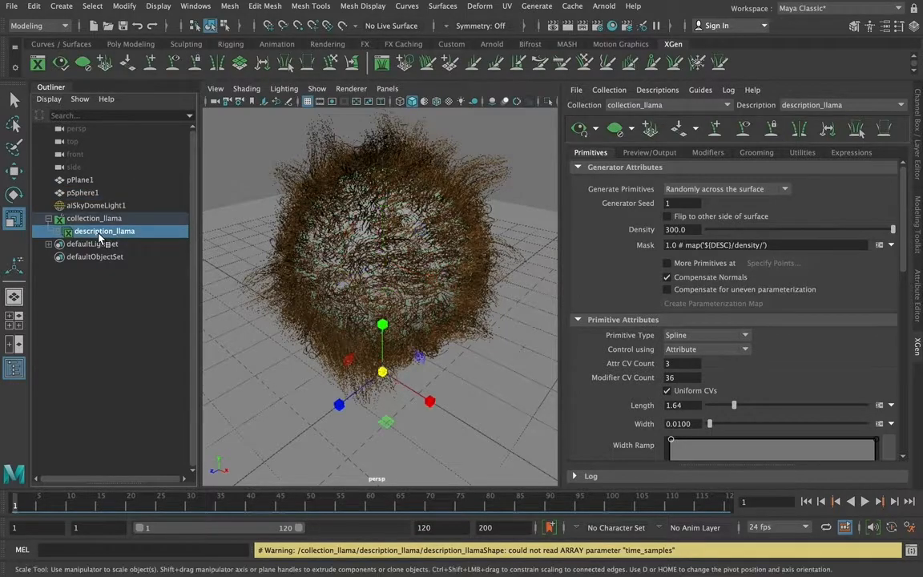
{"action": "left_click", "coordinate": [57, 231]}
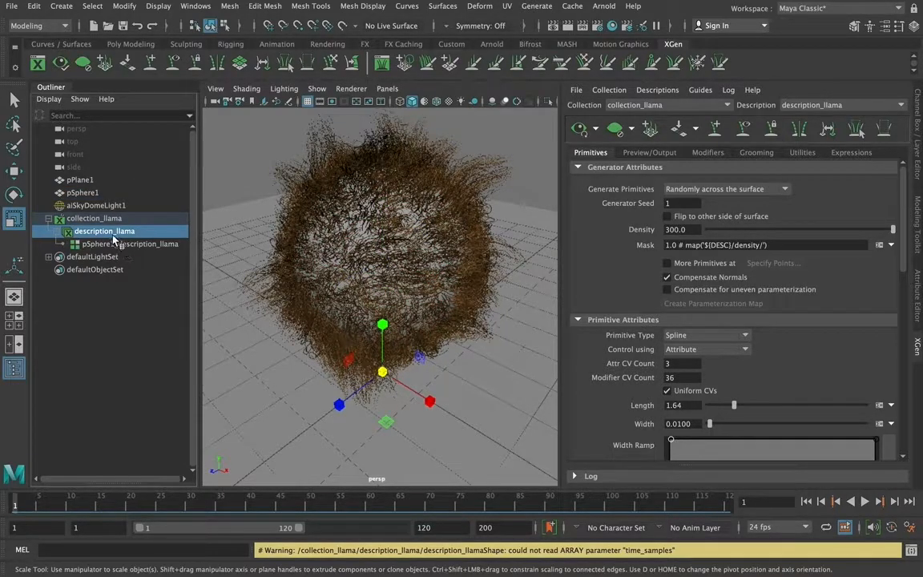
{"action": "left_click", "coordinate": [919, 287]}
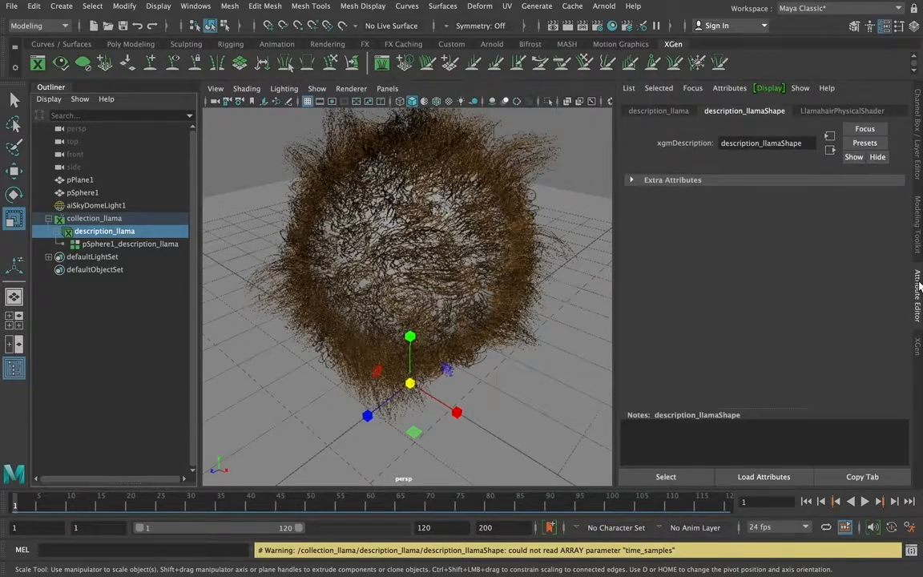
{"action": "left_click", "coordinate": [812, 112]}
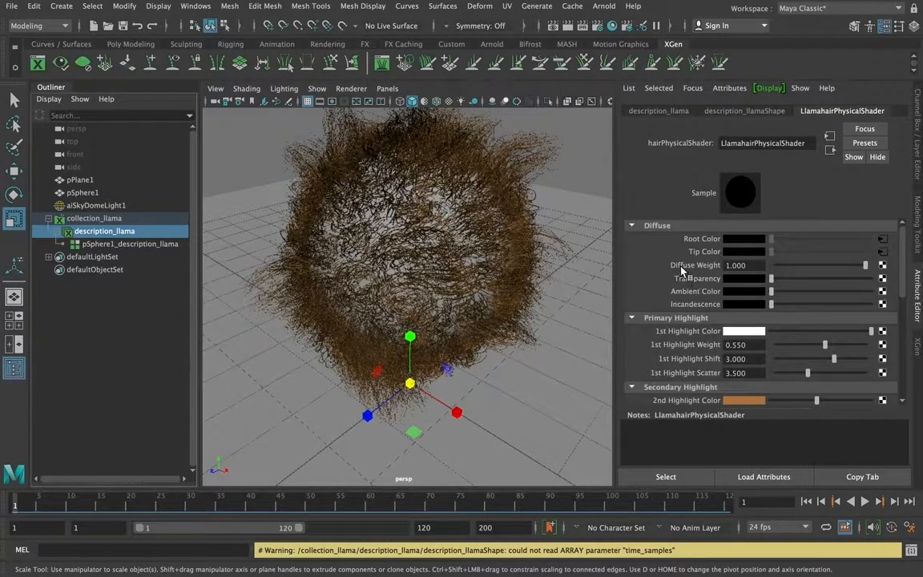
{"action": "mouse_move", "coordinate": [900, 242]}
{"action": "left_mouse_down"}
{"action": "mouse_move", "coordinate": [916, 308]}
{"action": "mouse_move", "coordinate": [909, 333]}
{"action": "mouse_move", "coordinate": [908, 244]}
{"action": "left_mouse_up"}
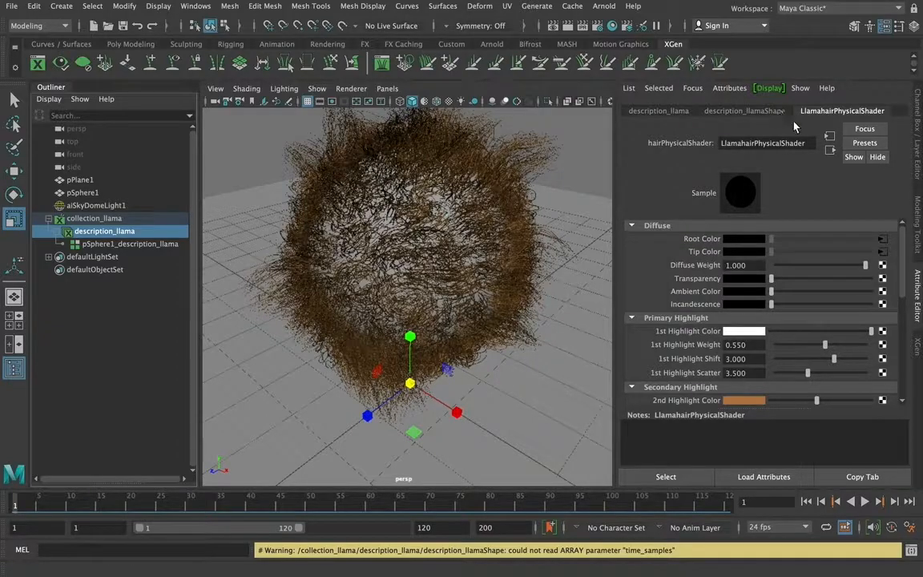
Review the Llama description's XGen primitive, preview and output, grooming and Noise1 modifier settings
{"action": "left_click", "coordinate": [919, 347]}
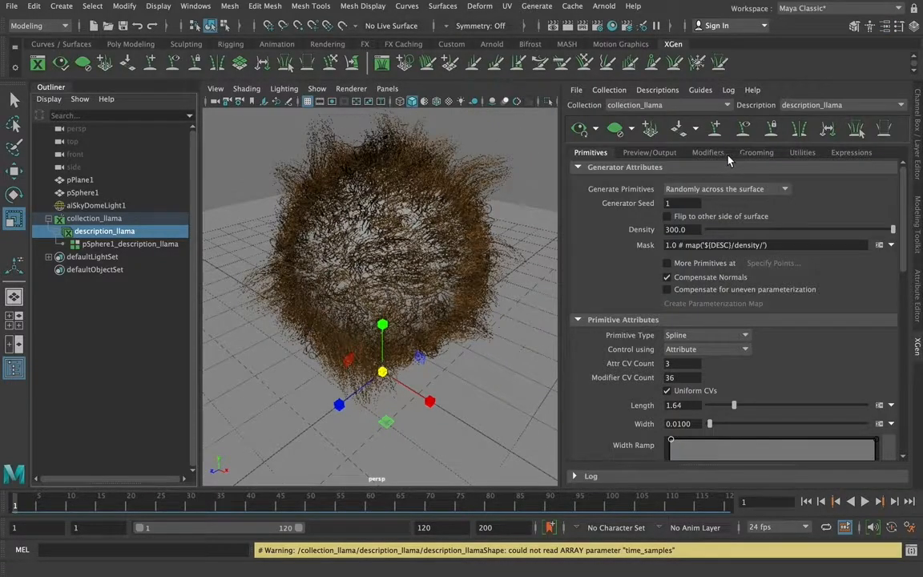
{"action": "left_click", "coordinate": [650, 152]}
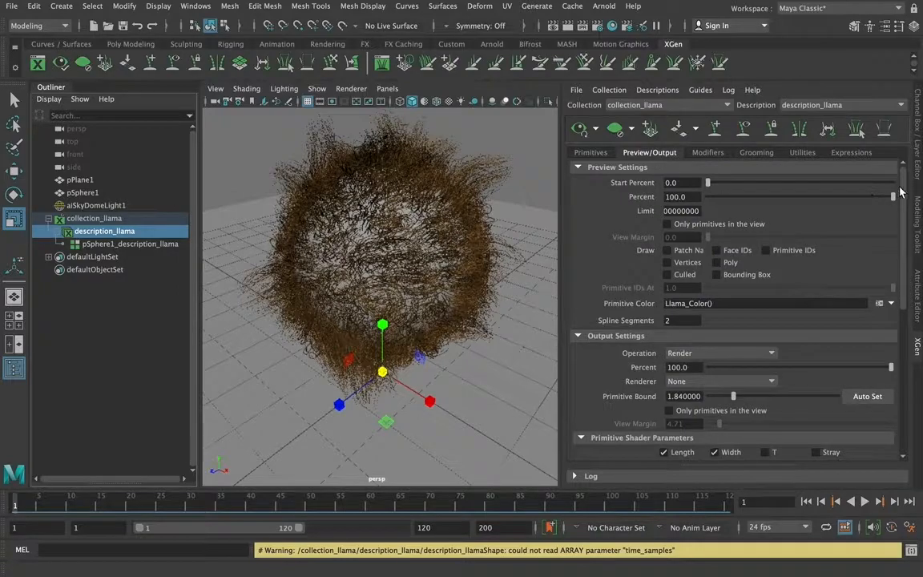
{"action": "left_click", "coordinate": [708, 153]}
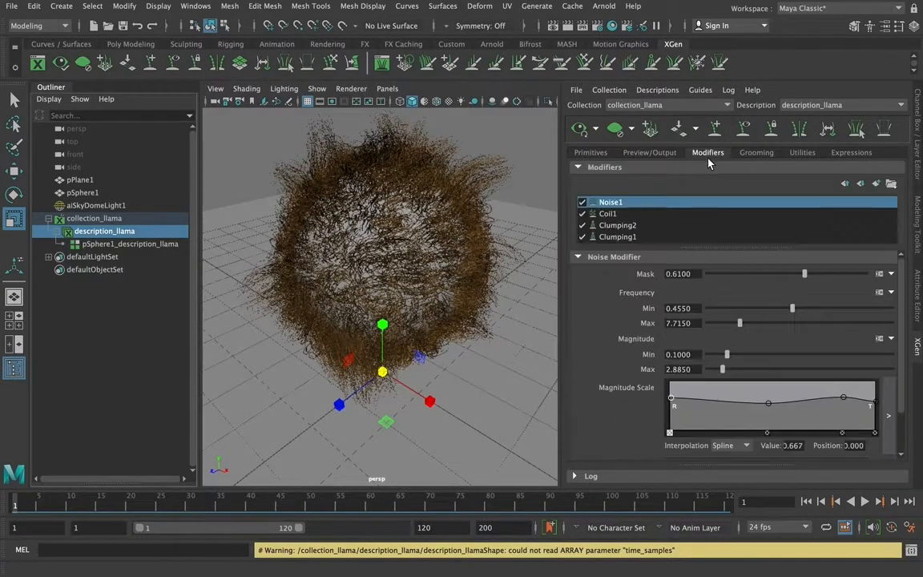
{"action": "left_click", "coordinate": [757, 152]}
{"action": "left_click", "coordinate": [591, 152]}
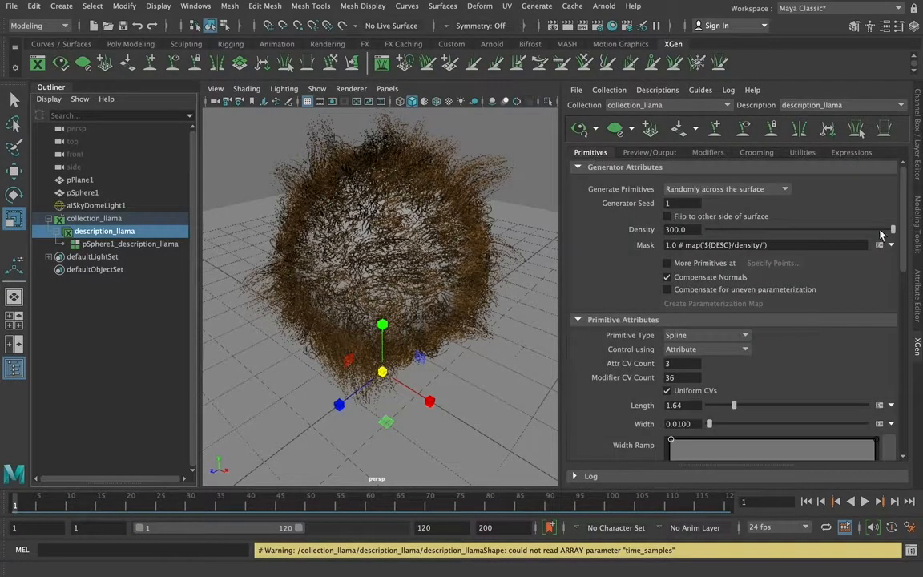
{"action": "scroll", "coordinate": [895, 211], "scroll_direction": "down", "scroll_amount": 6}
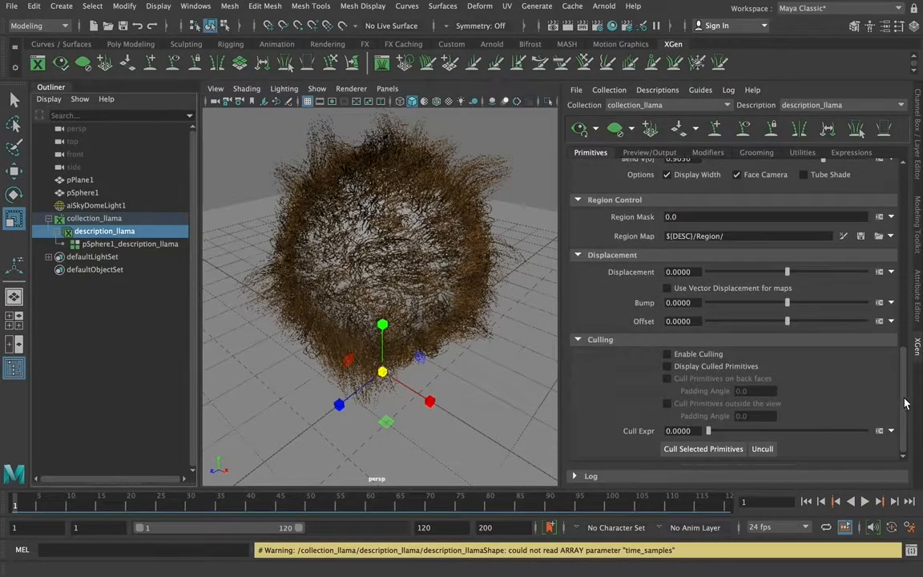
{"action": "scroll", "coordinate": [905, 197], "scroll_direction": "up", "scroll_amount": 6}
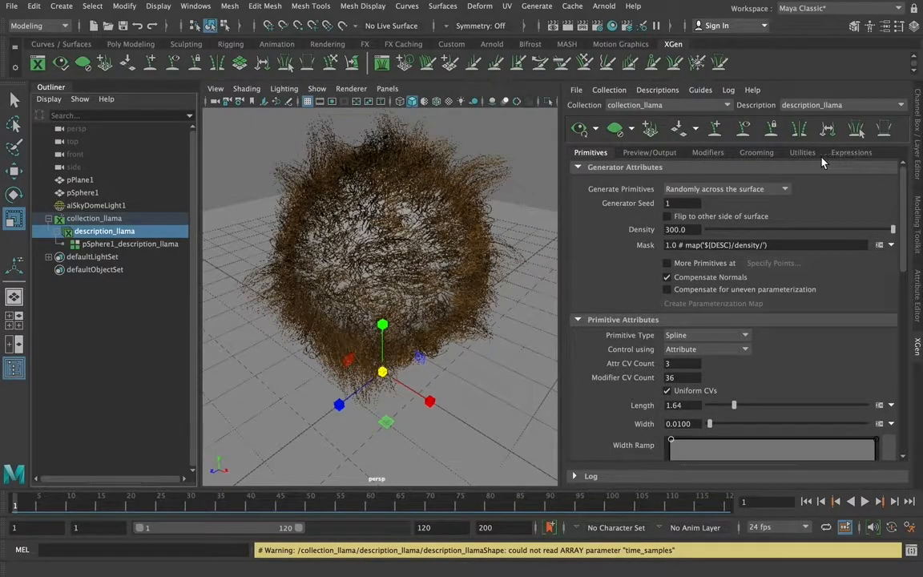
{"action": "left_click", "coordinate": [707, 152]}
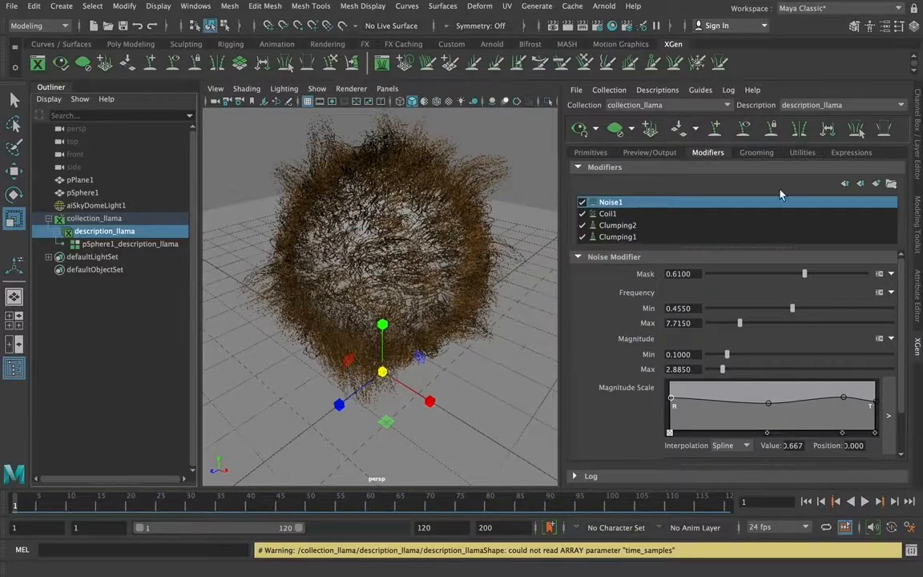
{"action": "scroll", "coordinate": [903, 276], "scroll_direction": "down", "scroll_amount": 2}
{"action": "scroll", "coordinate": [903, 277], "scroll_direction": "up", "scroll_amount": 2}
Inspect the node connected to the LlamahairPhysicalShader's root color, and examine the shader's highlight, glint and transmission attributes
{"action": "left_click", "coordinate": [918, 295]}
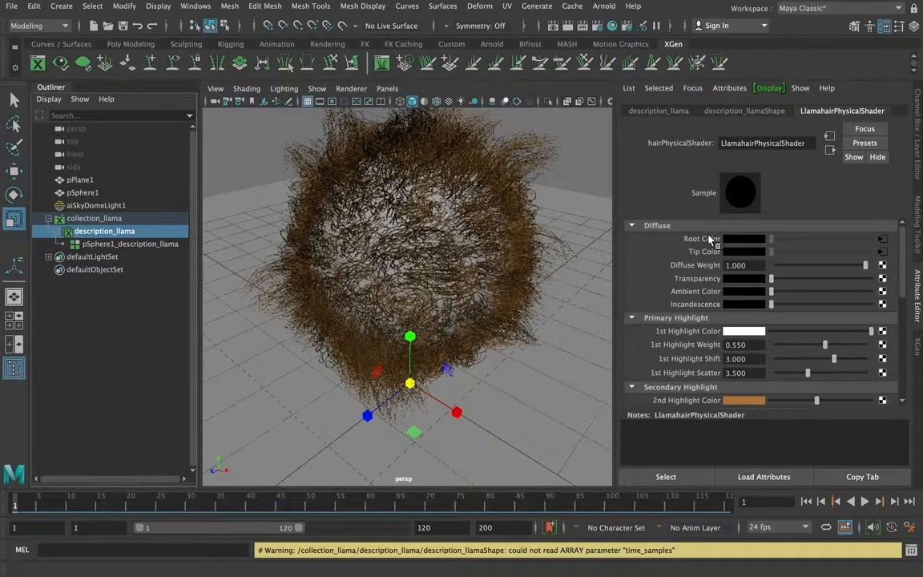
{"action": "left_click", "coordinate": [882, 239]}
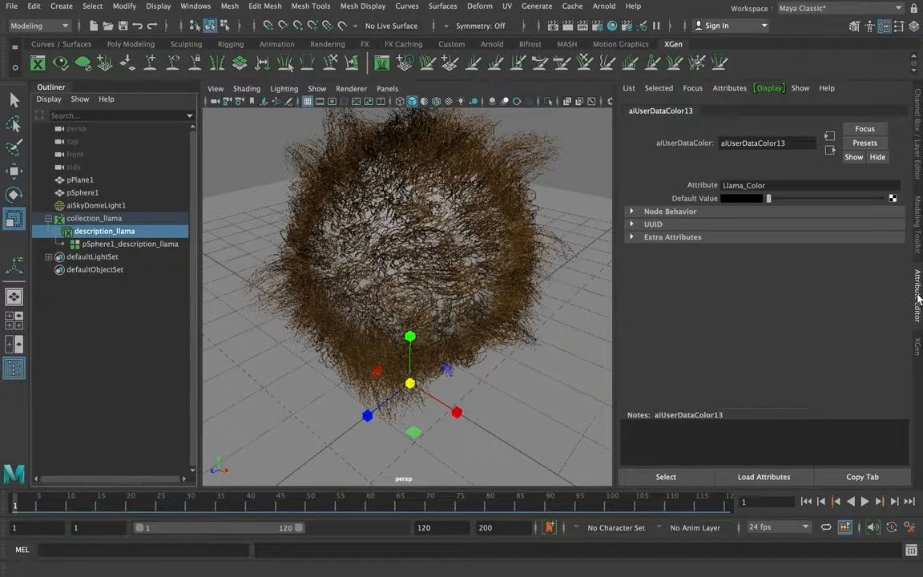
{"action": "left_click", "coordinate": [122, 233]}
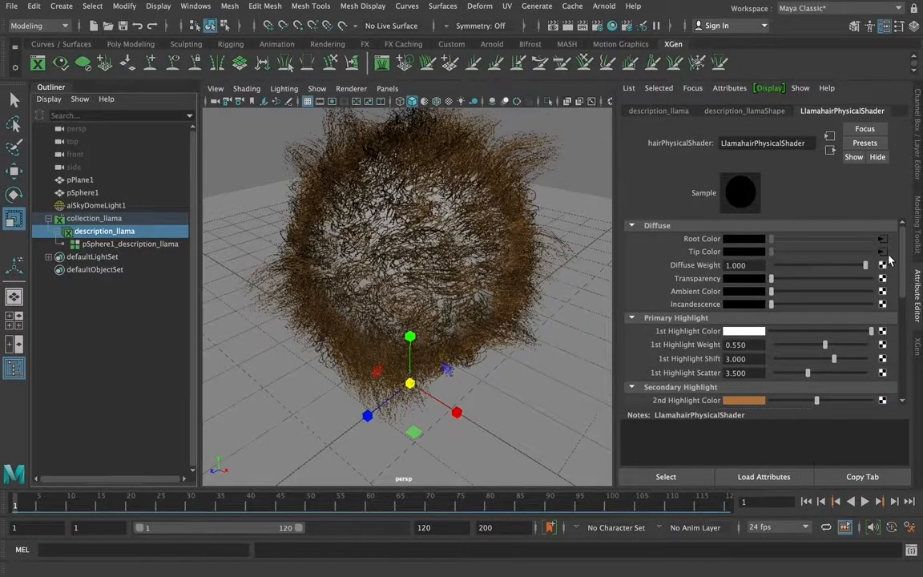
{"action": "scroll", "coordinate": [898, 268], "scroll_direction": "down", "scroll_amount": 3}
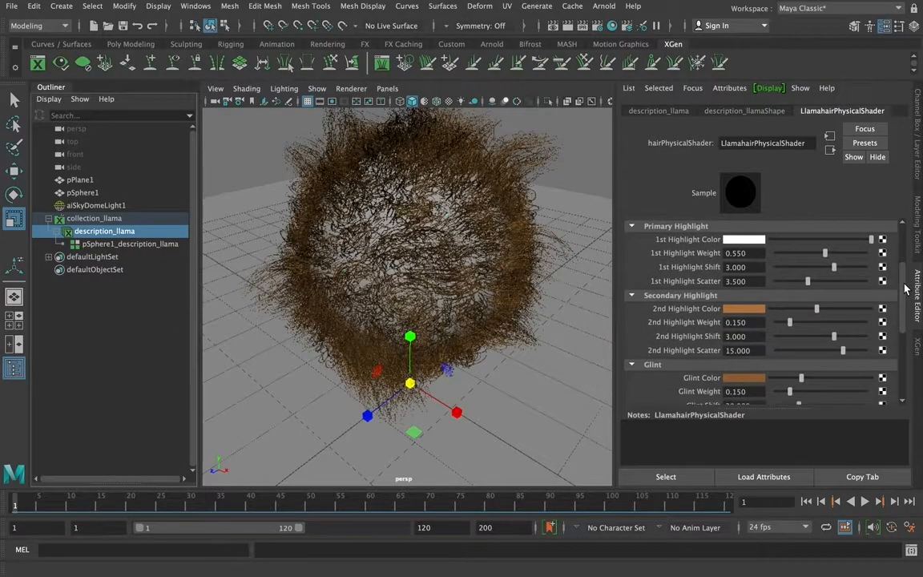
{"action": "left_click_drag", "start_coordinate": [904, 283], "coordinate": [904, 290]}
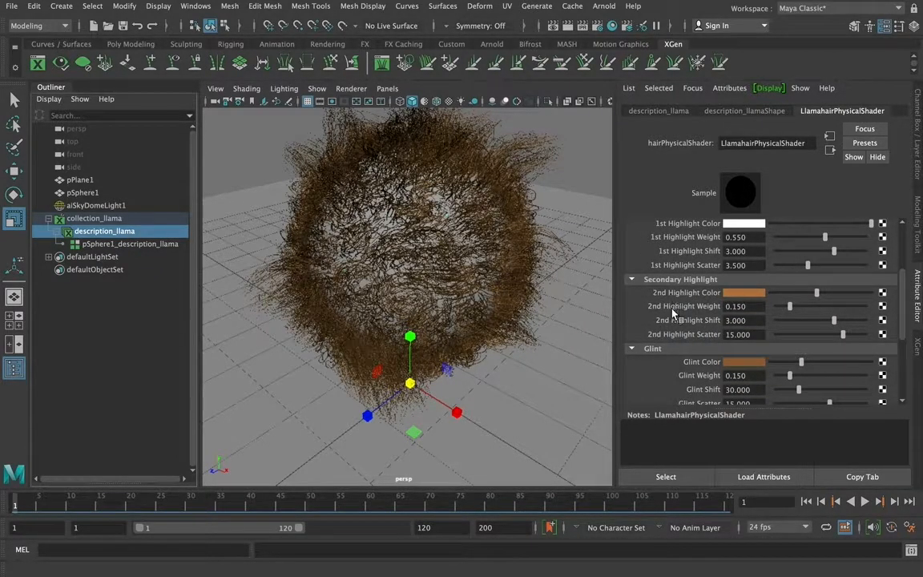
{"action": "scroll", "coordinate": [904, 353], "scroll_direction": "down", "scroll_amount": 5}
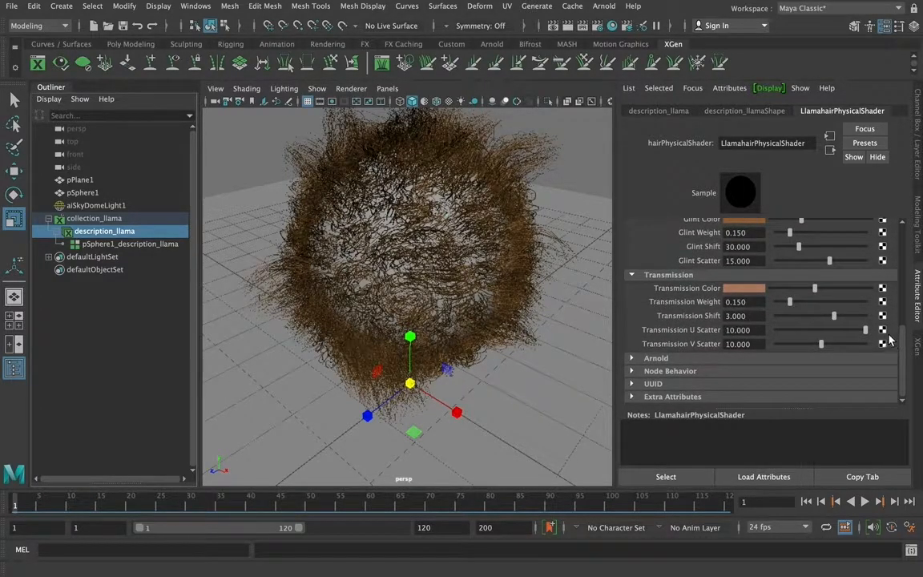
{"action": "scroll", "coordinate": [908, 296], "scroll_direction": "up", "scroll_amount": 5}
{"action": "left_click_drag", "start_coordinate": [908, 296], "coordinate": [902, 243]}
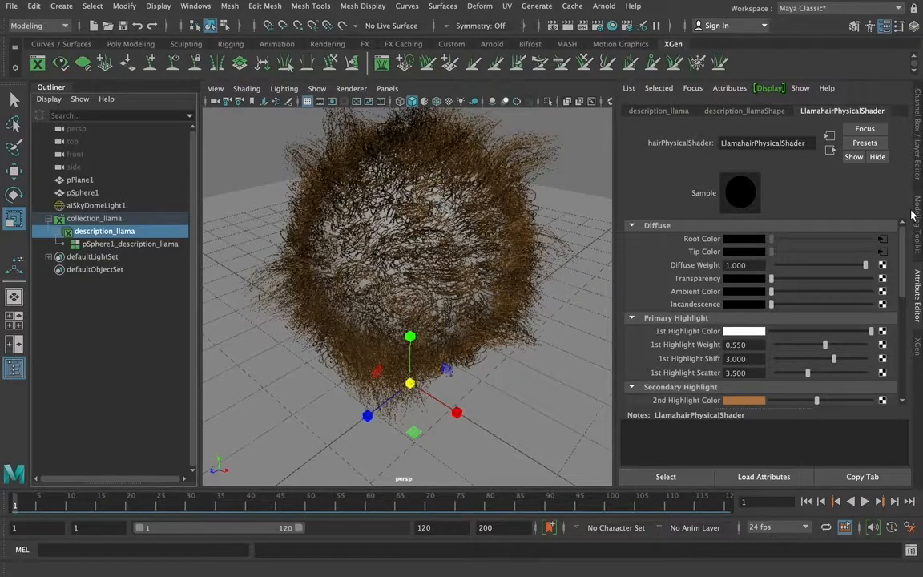
Set the width of the Llama fur primitives to 0.005
{"action": "left_click", "coordinate": [918, 346]}
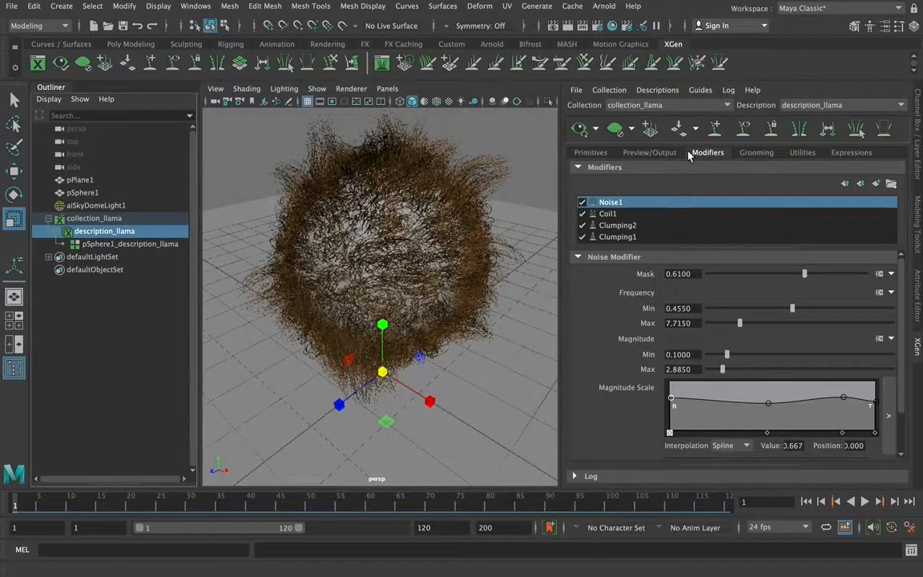
{"action": "left_click", "coordinate": [601, 155]}
{"action": "scroll", "coordinate": [821, 172], "scroll_direction": "down", "scroll_amount": 3}
{"action": "scroll", "coordinate": [906, 232], "scroll_direction": "down", "scroll_amount": 2}
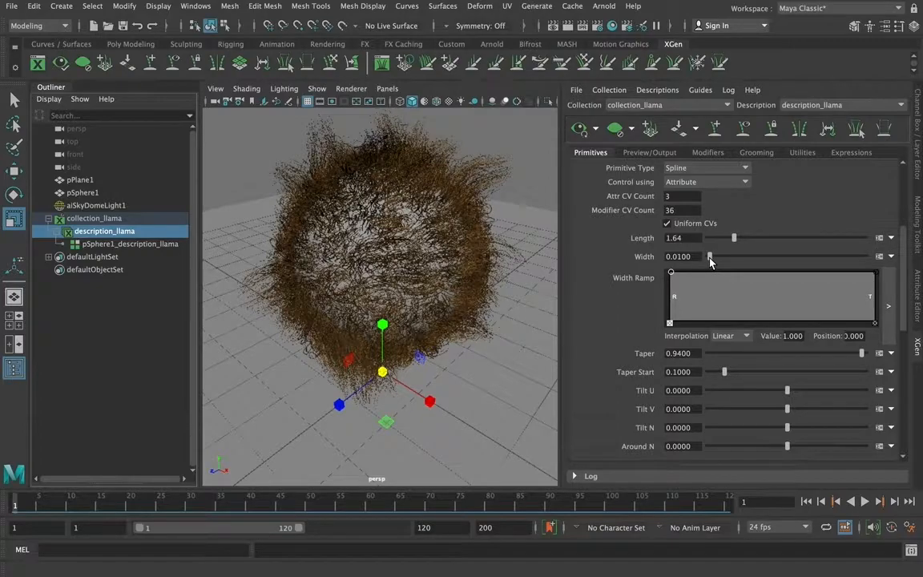
{"action": "left_click_drag", "start_coordinate": [710, 261], "coordinate": [697, 261]}
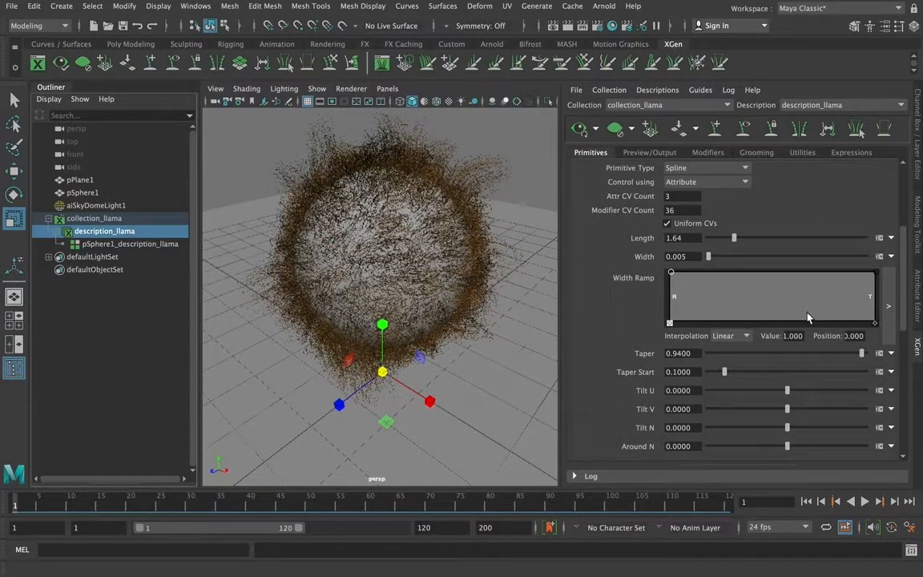
Shape the fur's width ramp with a tip value of 0 and an added middle point of value 0.776 at position 0.575
{"action": "left_click_drag", "start_coordinate": [731, 295], "coordinate": [786, 298]}
{"action": "left_click_drag", "start_coordinate": [874, 277], "coordinate": [875, 323]}
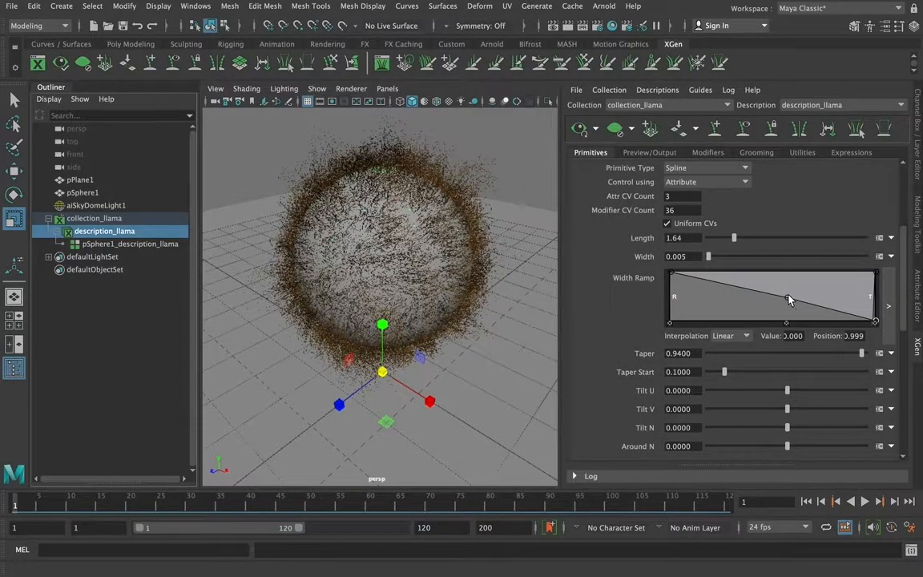
{"action": "left_click_drag", "start_coordinate": [787, 299], "coordinate": [788, 283]}
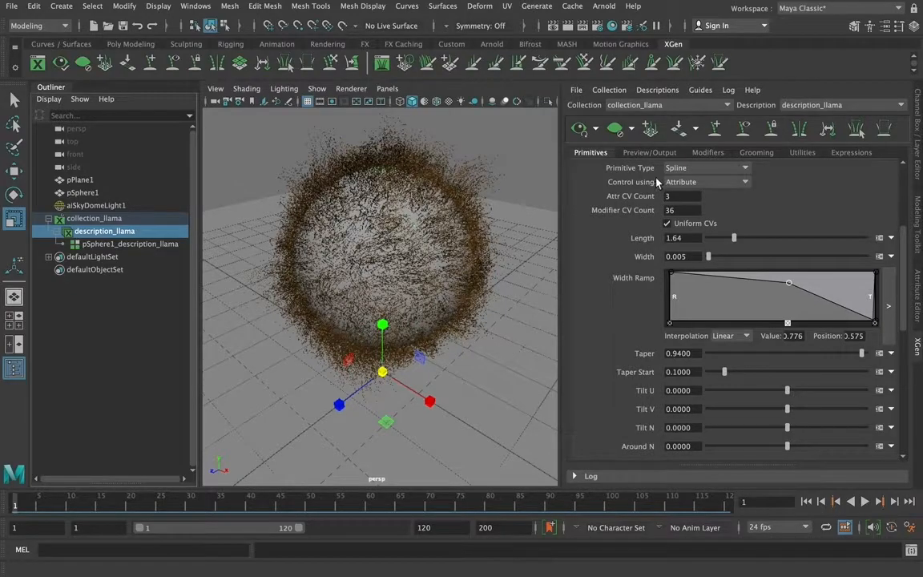
Review the fur's taper, tilt, bend, region, displacement and culling attributes, and its preview, output, shader parameter and level of detail settings
{"action": "scroll", "coordinate": [816, 241], "scroll_direction": "down", "scroll_amount": 3}
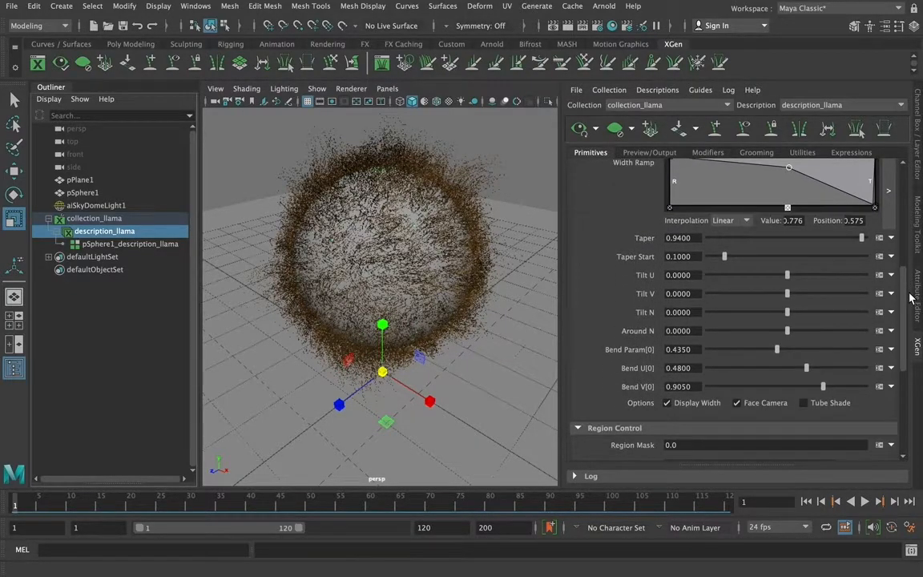
{"action": "left_click_drag", "start_coordinate": [911, 298], "coordinate": [920, 375]}
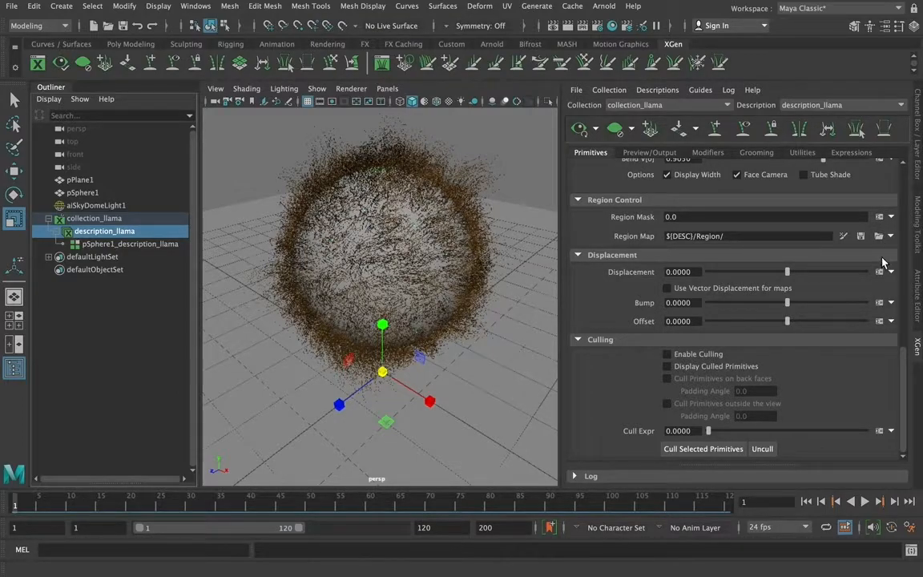
{"action": "scroll", "coordinate": [901, 329], "scroll_direction": "up", "scroll_amount": 3}
{"action": "left_click_drag", "start_coordinate": [901, 328], "coordinate": [903, 289]}
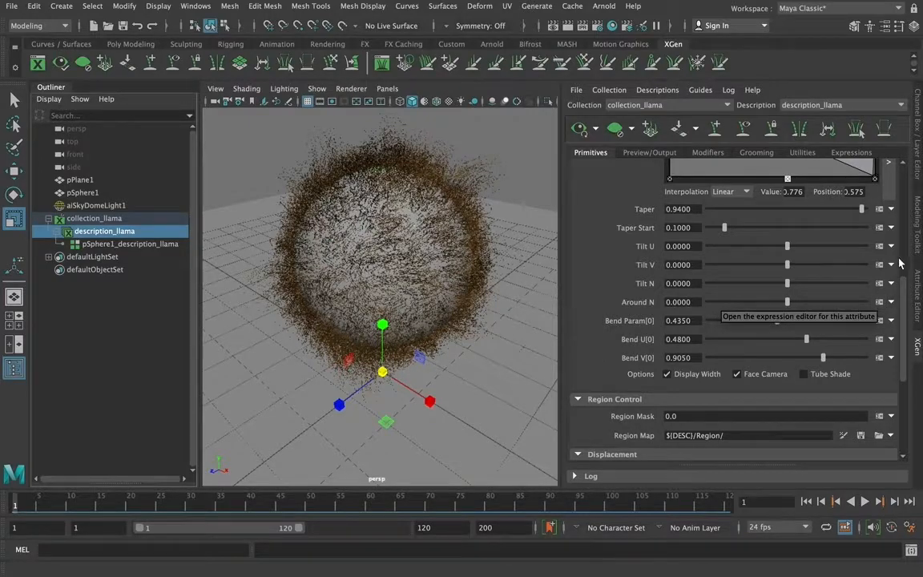
{"action": "scroll", "coordinate": [815, 264], "scroll_direction": "up", "scroll_amount": 10}
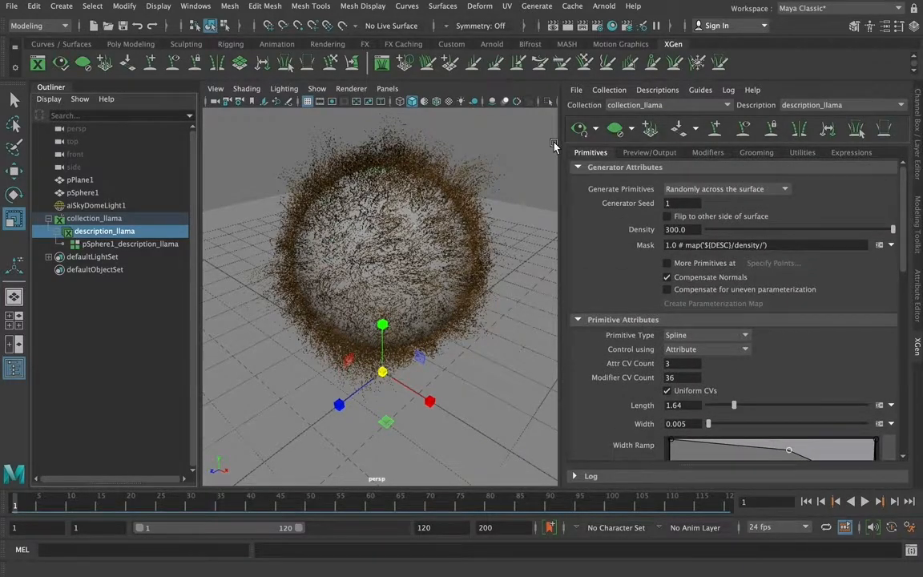
{"action": "left_click", "coordinate": [630, 154]}
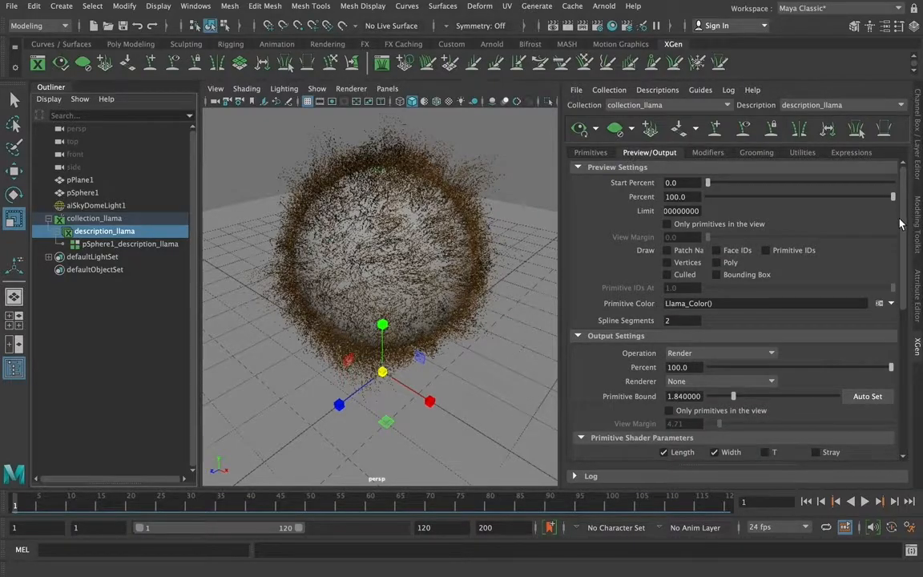
{"action": "left_click_drag", "start_coordinate": [902, 216], "coordinate": [918, 305]}
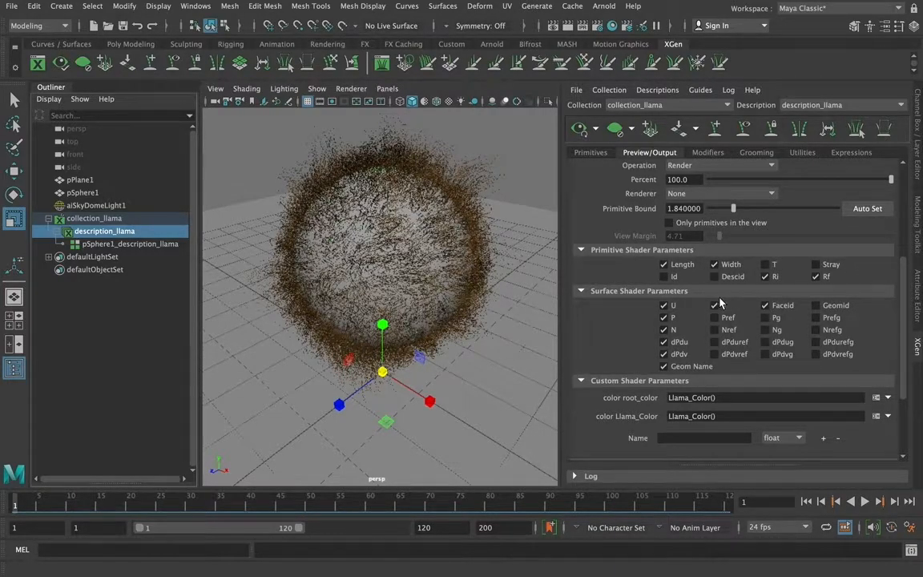
{"action": "scroll", "coordinate": [905, 313], "scroll_direction": "down", "scroll_amount": 1}
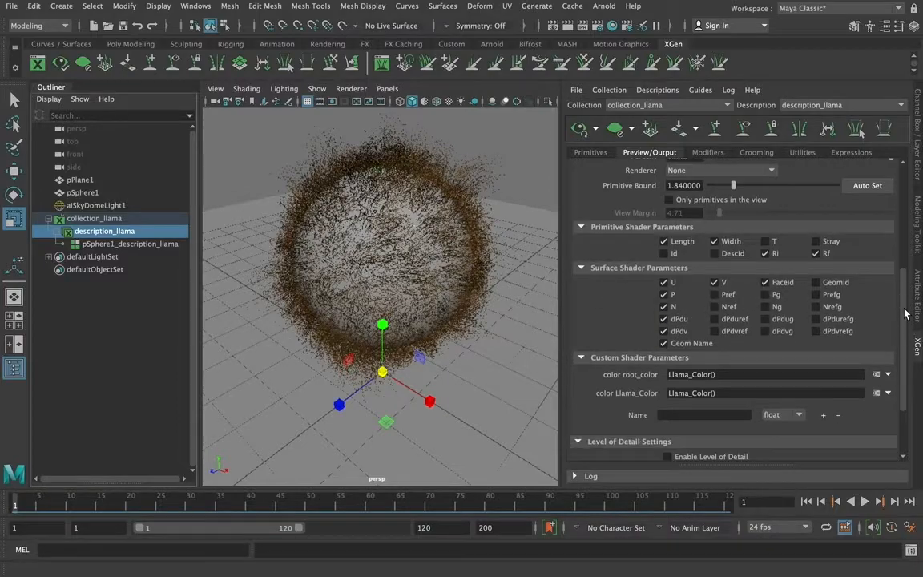
{"action": "left_click_drag", "start_coordinate": [906, 312], "coordinate": [913, 353]}
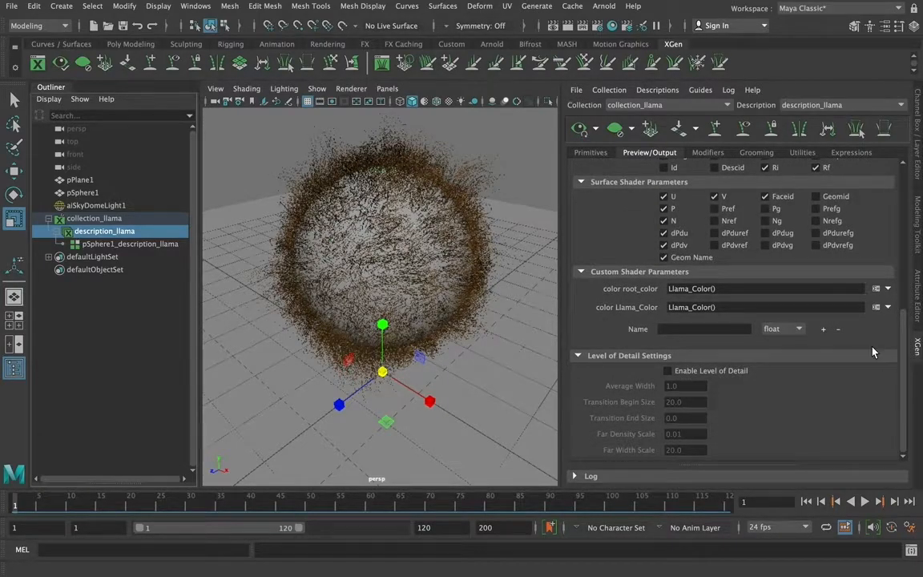
{"action": "left_click_drag", "start_coordinate": [907, 321], "coordinate": [910, 171]}
Set the Noise1 modifier's minimum frequency to 0.595, and check its correlation and preserve length settings
{"action": "left_click", "coordinate": [708, 153]}
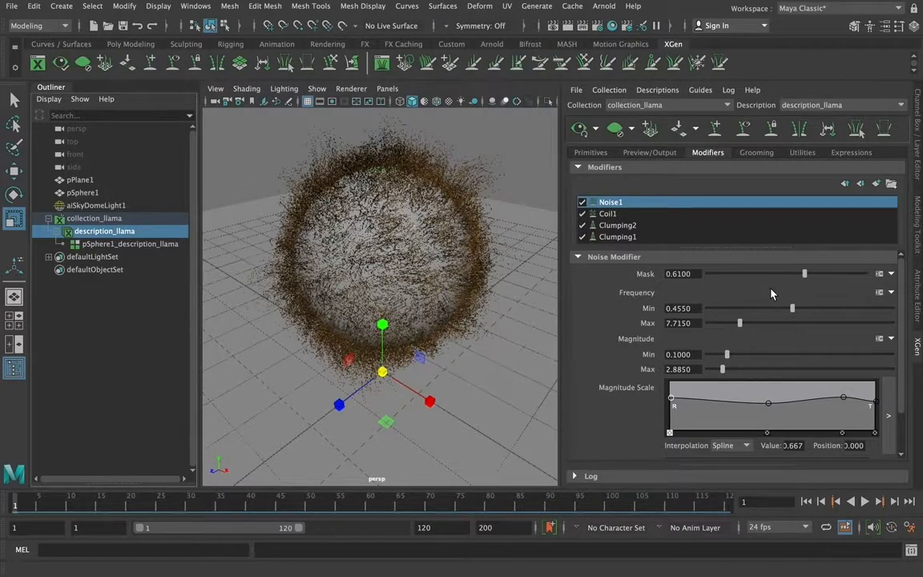
{"action": "left_click_drag", "start_coordinate": [793, 306], "coordinate": [817, 312]}
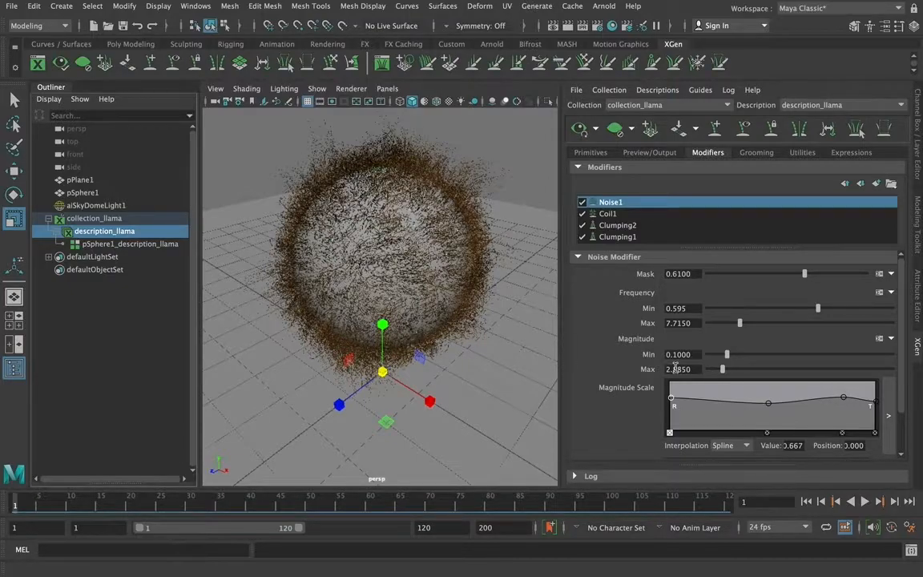
{"action": "scroll", "coordinate": [781, 365], "scroll_direction": "down", "scroll_amount": 2}
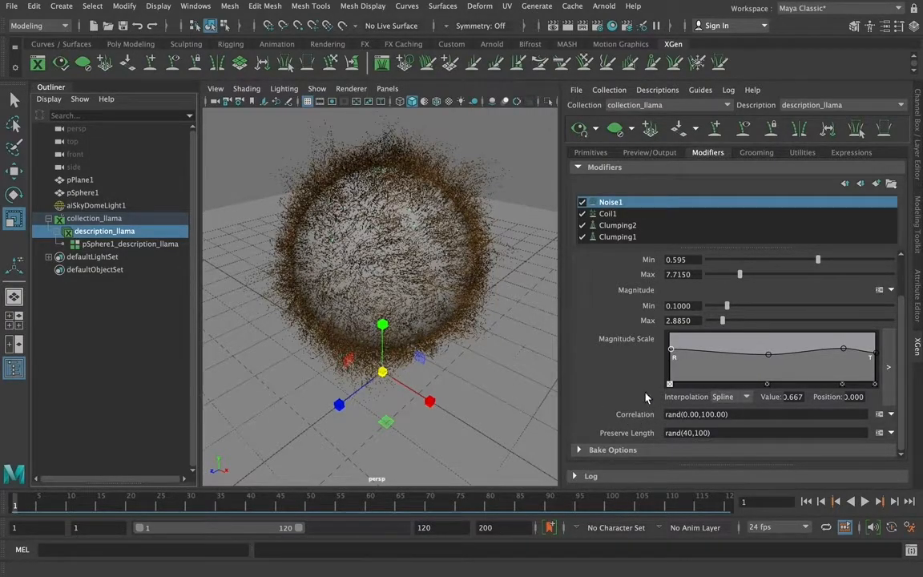
Toggle the Coil1 modifier off and back on to compare its effect on the fur, and review its count and radius settings
{"action": "left_click", "coordinate": [609, 215]}
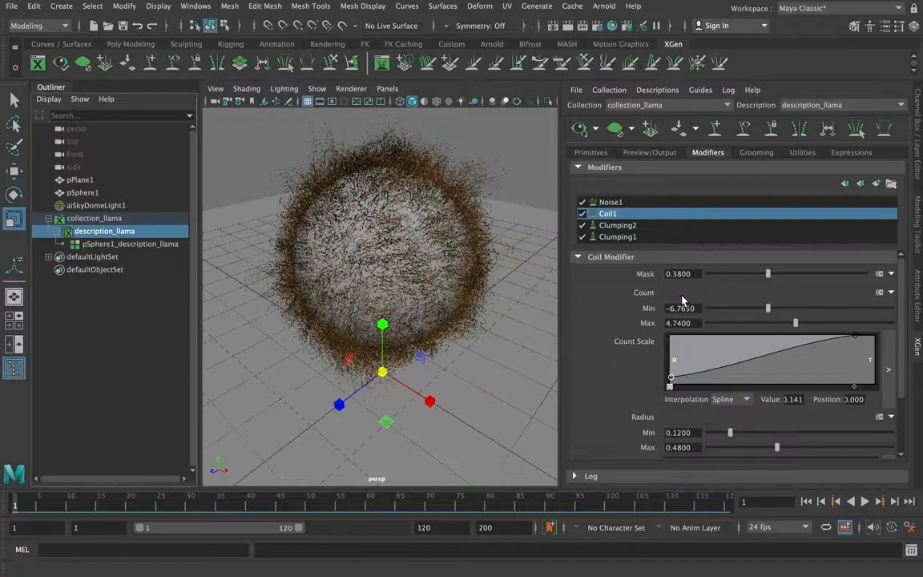
{"action": "left_click", "coordinate": [582, 213]}
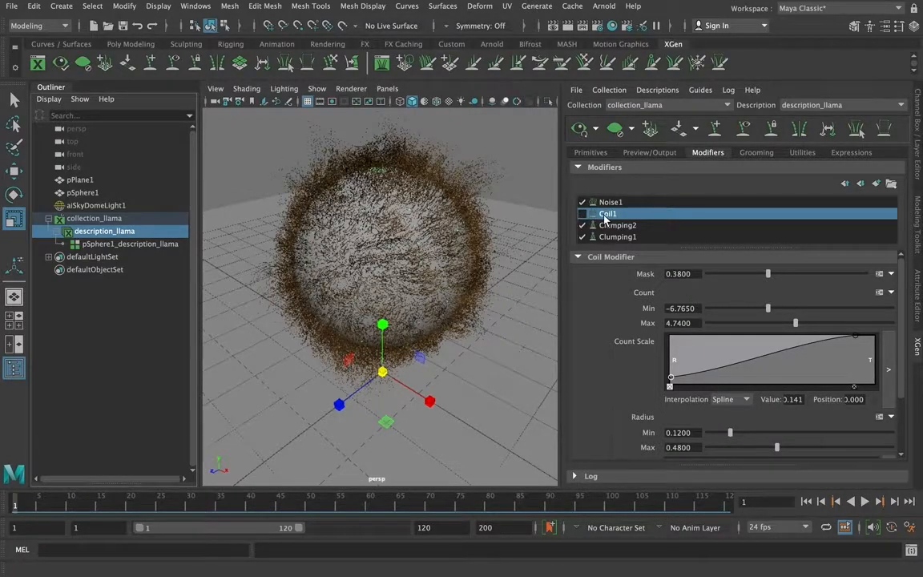
{"action": "left_click", "coordinate": [583, 215]}
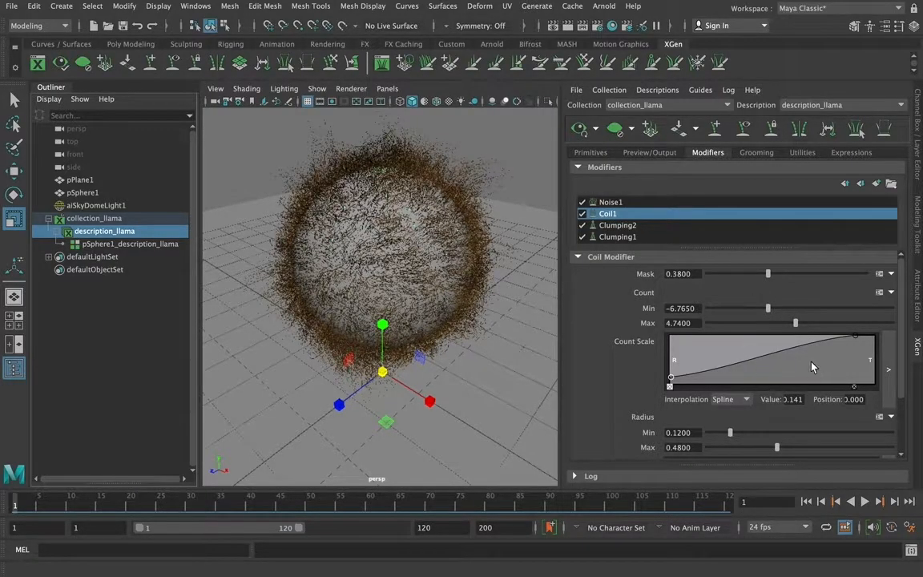
{"action": "scroll", "coordinate": [812, 304], "scroll_direction": "down", "scroll_amount": 4}
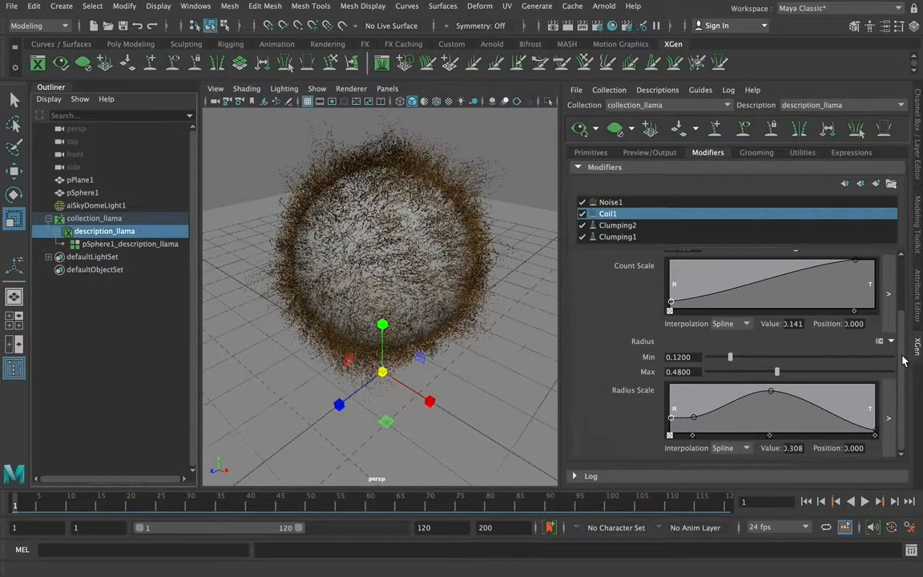
{"action": "scroll", "coordinate": [898, 357], "scroll_direction": "up", "scroll_amount": 4}
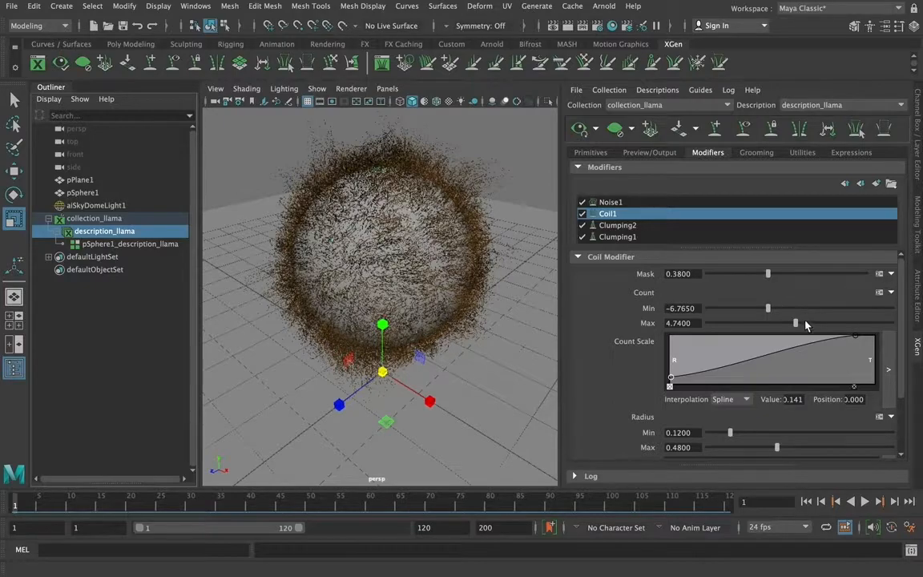
Set the Coil1 modifier's maximum count to 7.72 and the Clumping2 modifier's clump to 1.98
{"action": "left_click_drag", "start_coordinate": [796, 322], "coordinate": [850, 322]}
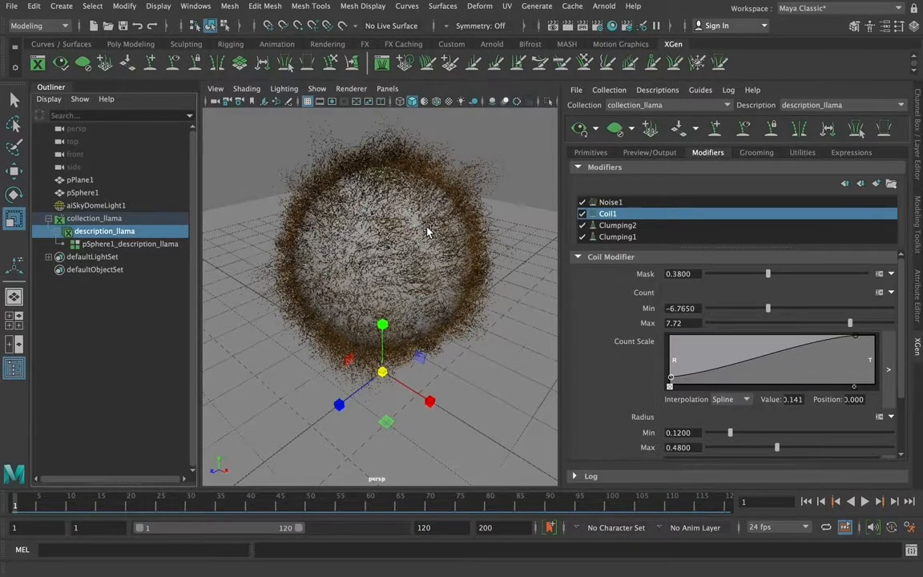
{"action": "left_click", "coordinate": [642, 227]}
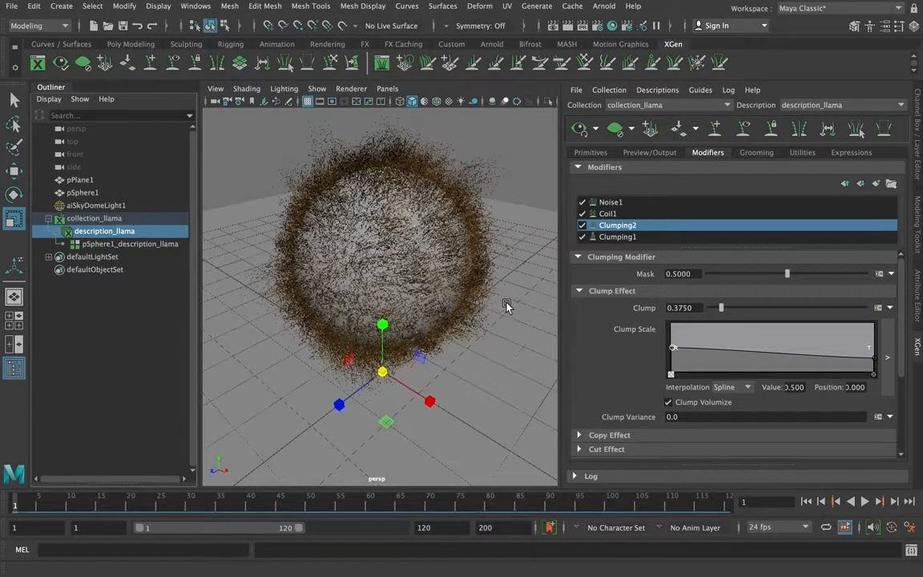
{"action": "left_click_drag", "start_coordinate": [722, 309], "coordinate": [772, 313]}
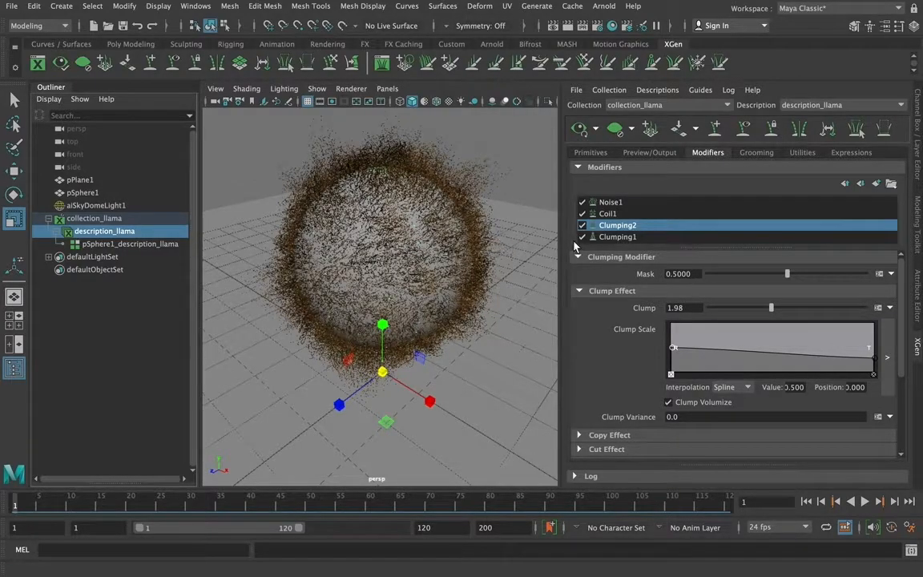
Review the Clumping1 modifier, the grooming and utility tools, and the Polar_Bear_Fur_Noise and Fur_Noise expression parameters
{"action": "left_click", "coordinate": [614, 237]}
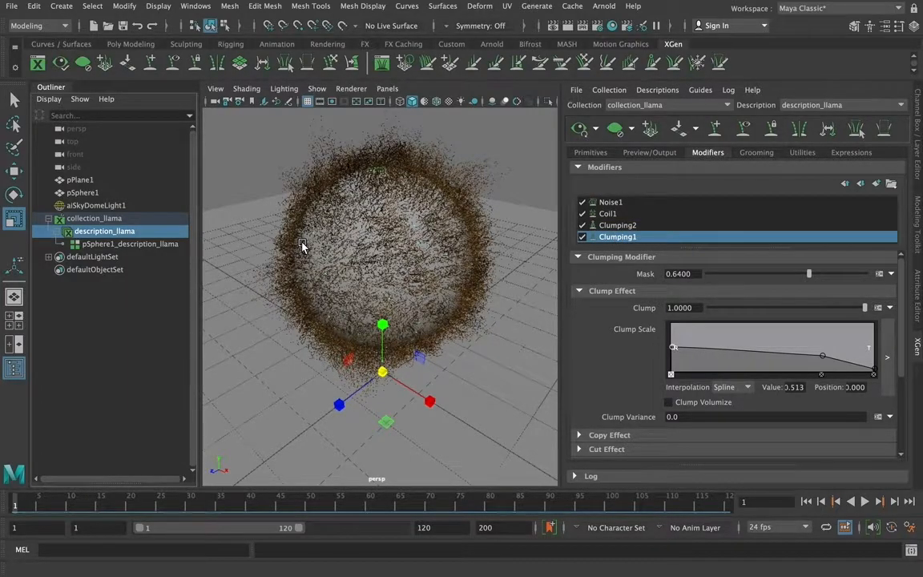
{"action": "left_click", "coordinate": [756, 153]}
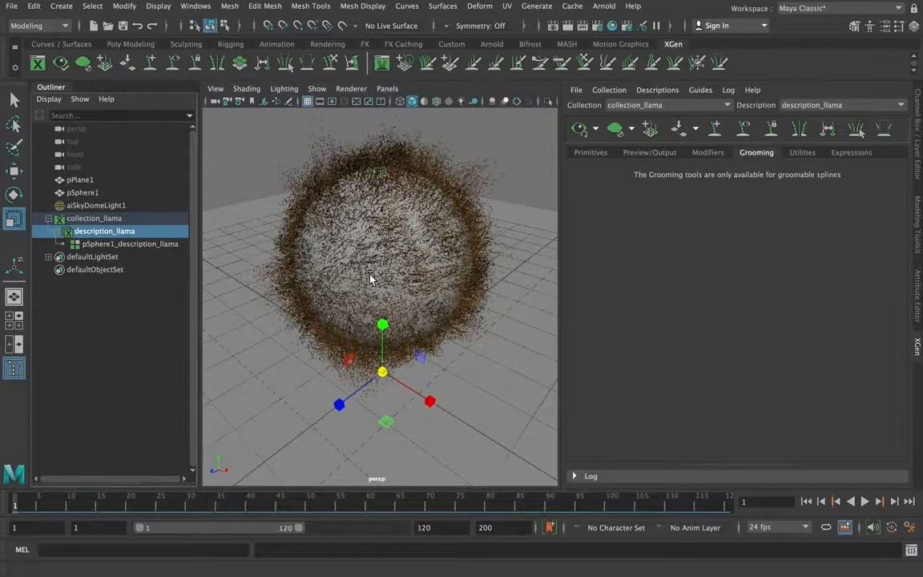
{"action": "left_click", "coordinate": [802, 153]}
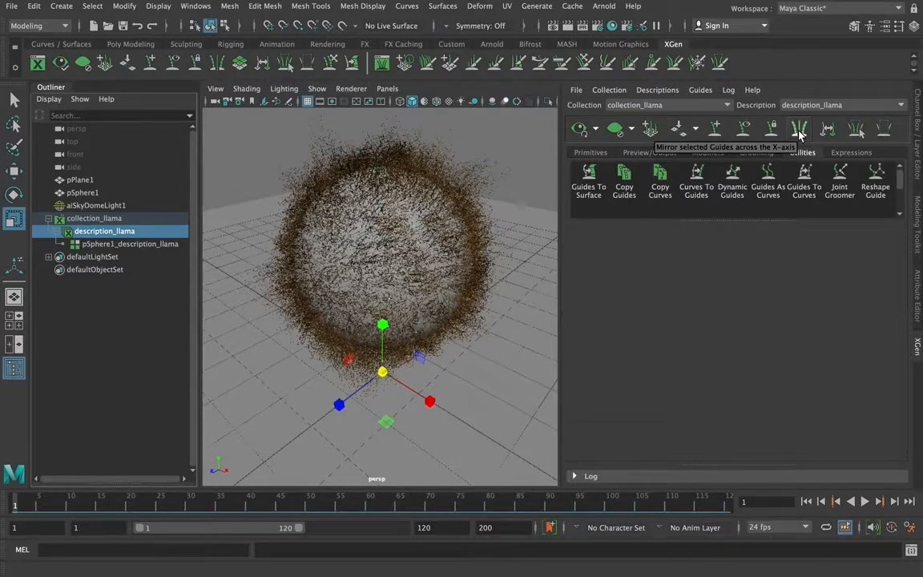
{"action": "left_click", "coordinate": [851, 153]}
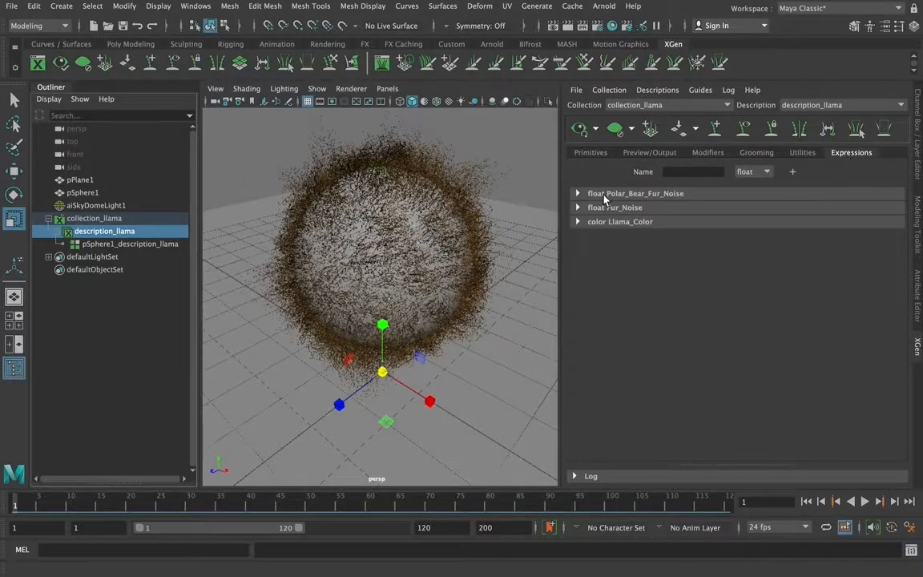
{"action": "left_click", "coordinate": [579, 195]}
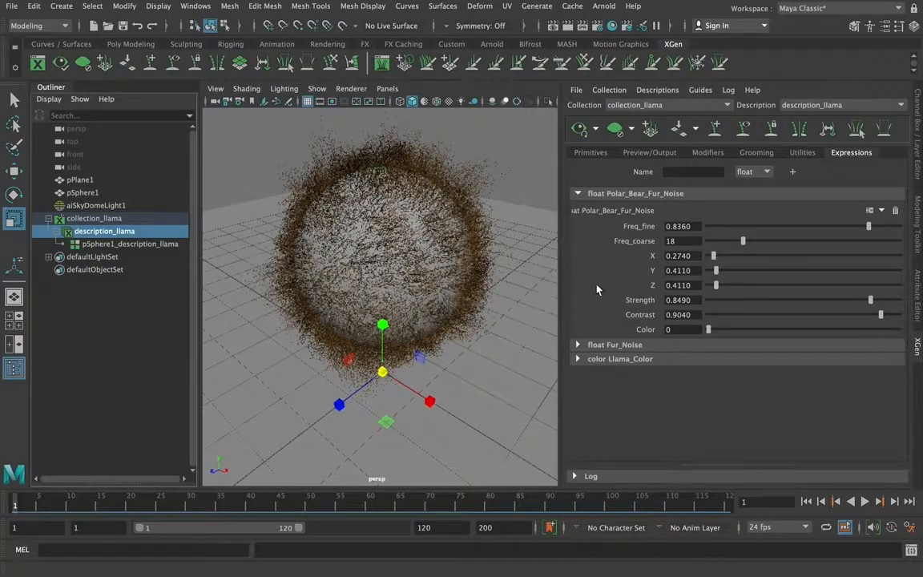
{"action": "left_click", "coordinate": [579, 346]}
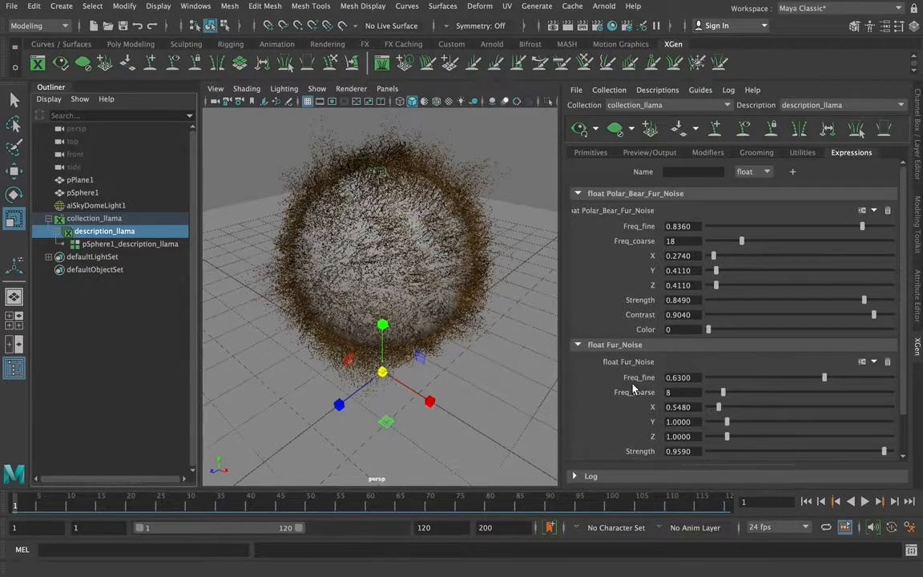
{"action": "left_click_drag", "start_coordinate": [903, 321], "coordinate": [913, 251]}
Review the fur's primitive and preview/output settings, the LlamahairPhysicalShader attributes and the description's transform attributes
{"action": "left_click", "coordinate": [591, 153]}
{"action": "left_click_drag", "start_coordinate": [905, 204], "coordinate": [921, 381]}
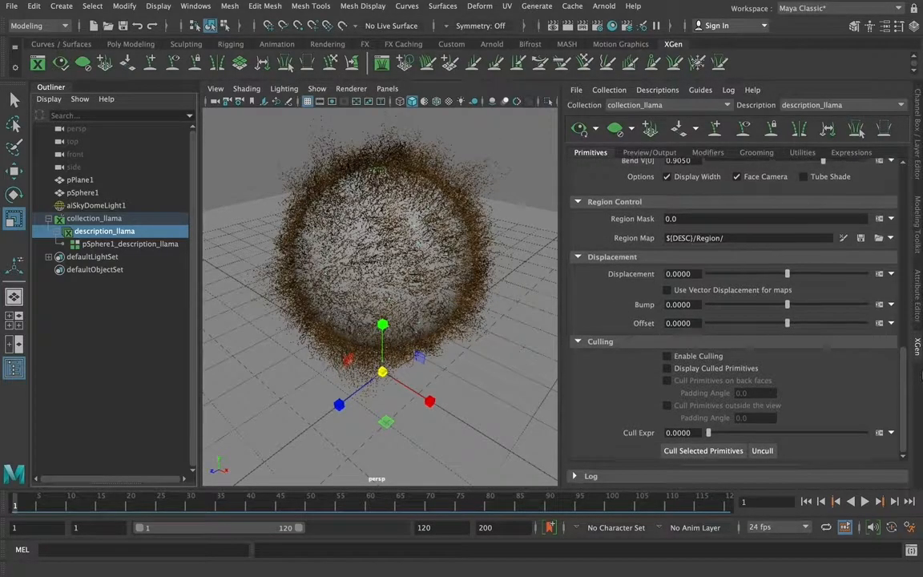
{"action": "scroll", "coordinate": [721, 280], "scroll_direction": "up", "scroll_amount": 10}
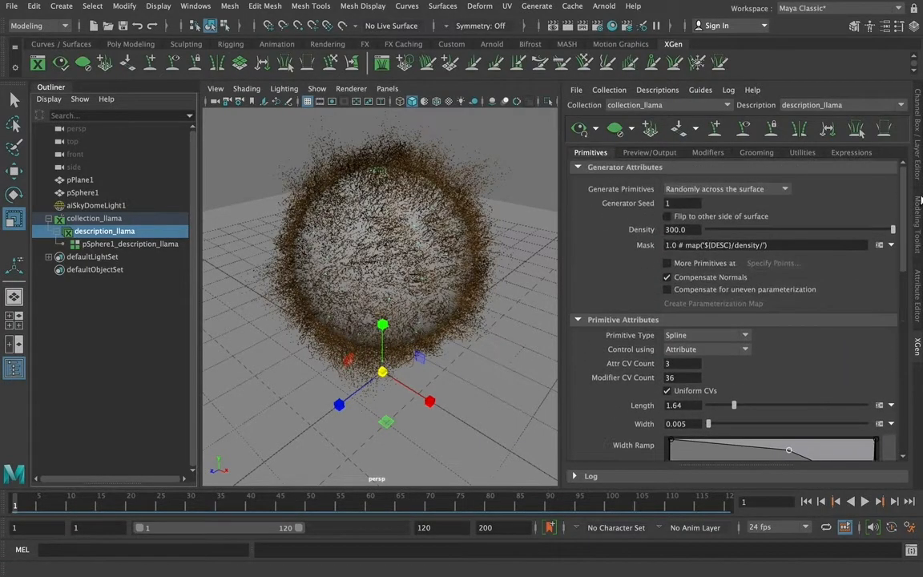
{"action": "left_click", "coordinate": [650, 152]}
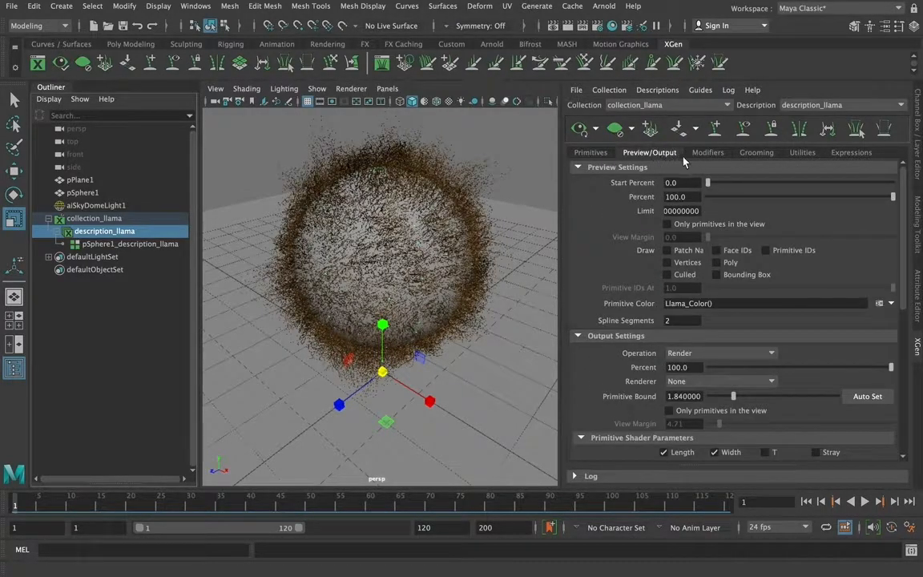
{"action": "left_click_drag", "start_coordinate": [906, 213], "coordinate": [910, 174]}
{"action": "left_click", "coordinate": [915, 285]}
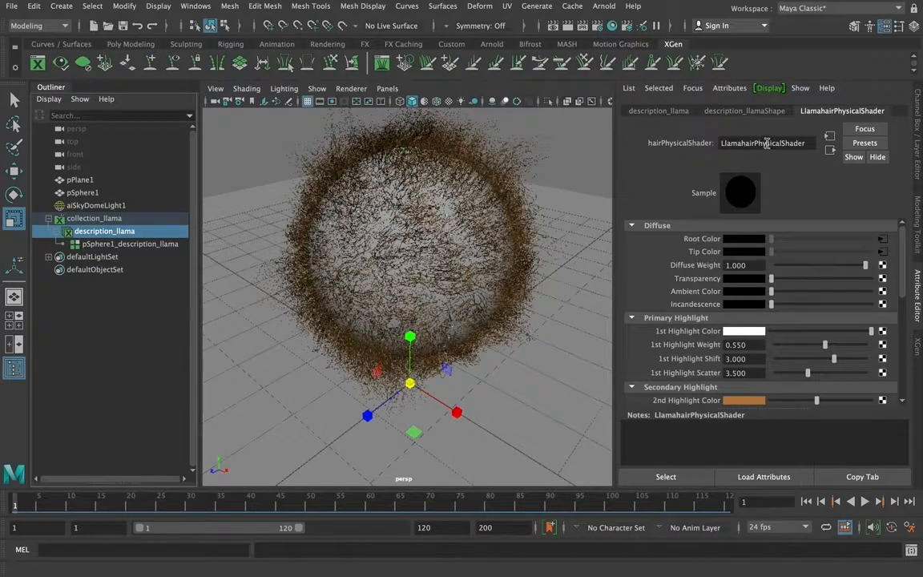
{"action": "scroll", "coordinate": [687, 290], "scroll_direction": "down", "scroll_amount": 5}
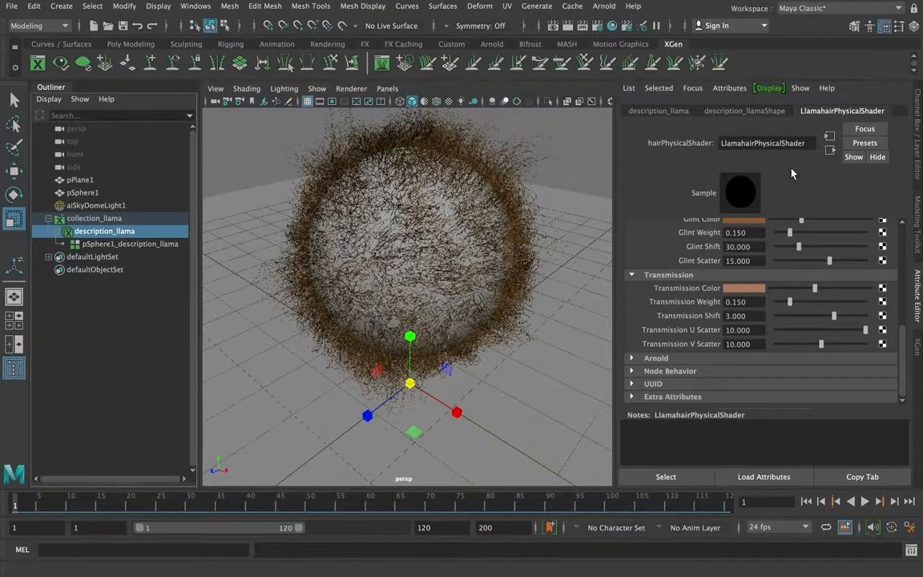
{"action": "left_click", "coordinate": [660, 115]}
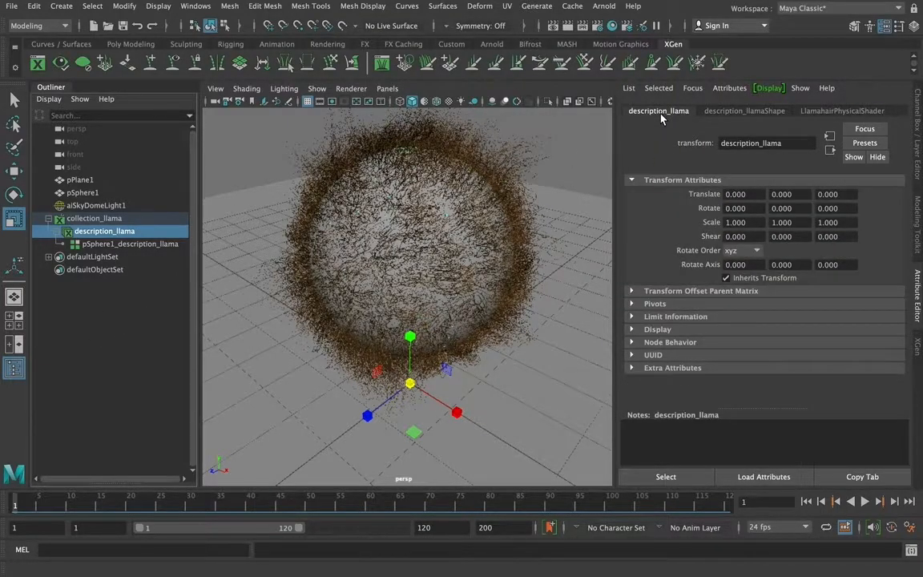
{"action": "left_click", "coordinate": [918, 349]}
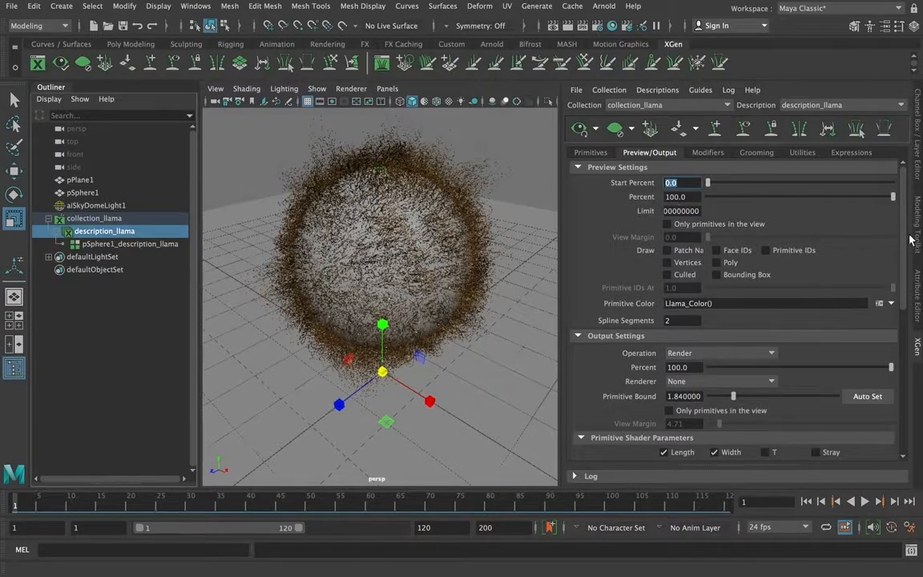
Set the fur's density to 1000 and reduce its preview percent to about 19.165
{"action": "left_click", "coordinate": [602, 153]}
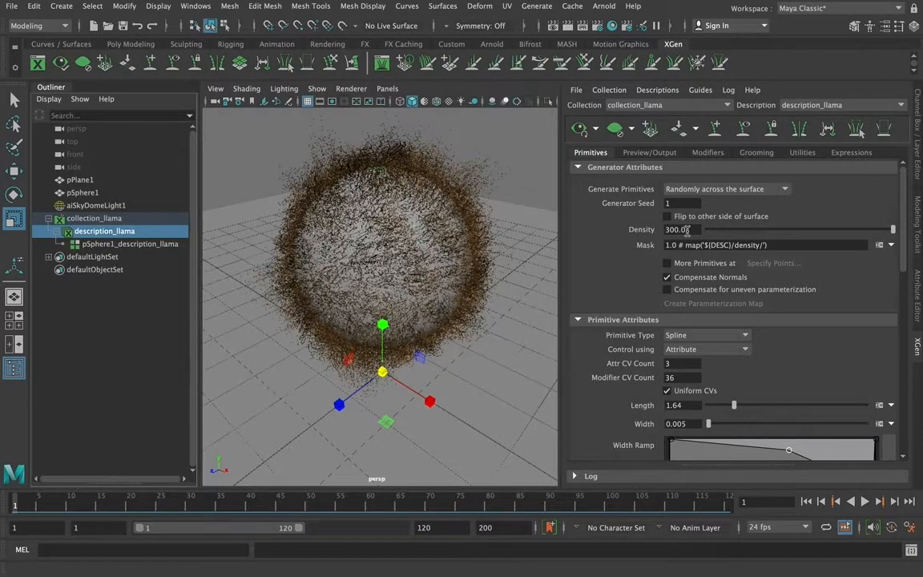
{"action": "left_click_drag", "start_coordinate": [672, 230], "coordinate": [655, 230]}
{"action": "type", "text": "10"}
{"action": "key", "text": "Return"}
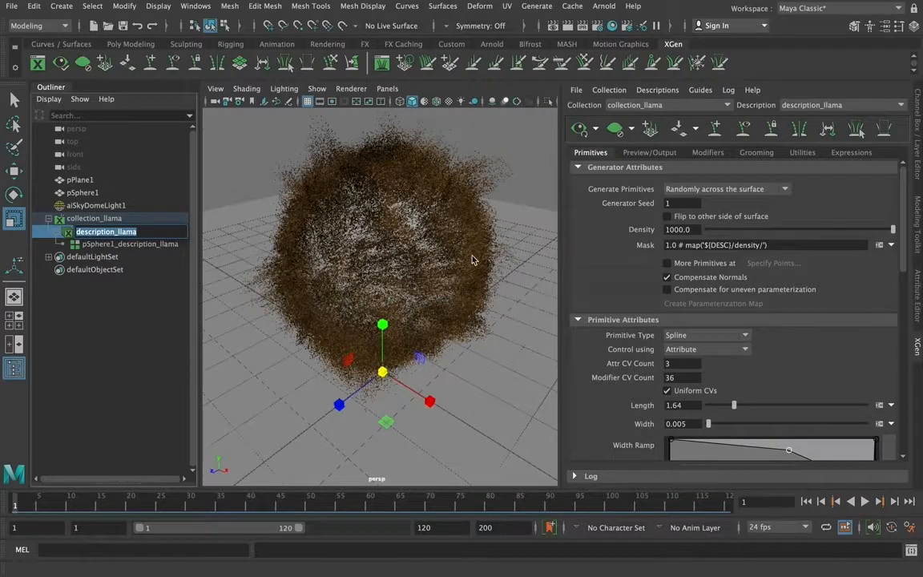
{"action": "left_click", "coordinate": [640, 153]}
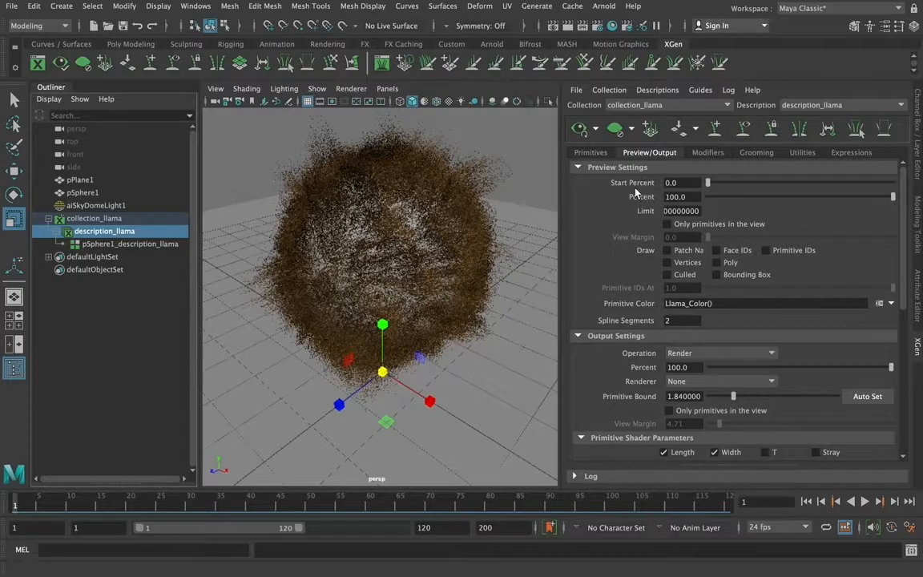
{"action": "left_click", "coordinate": [744, 197]}
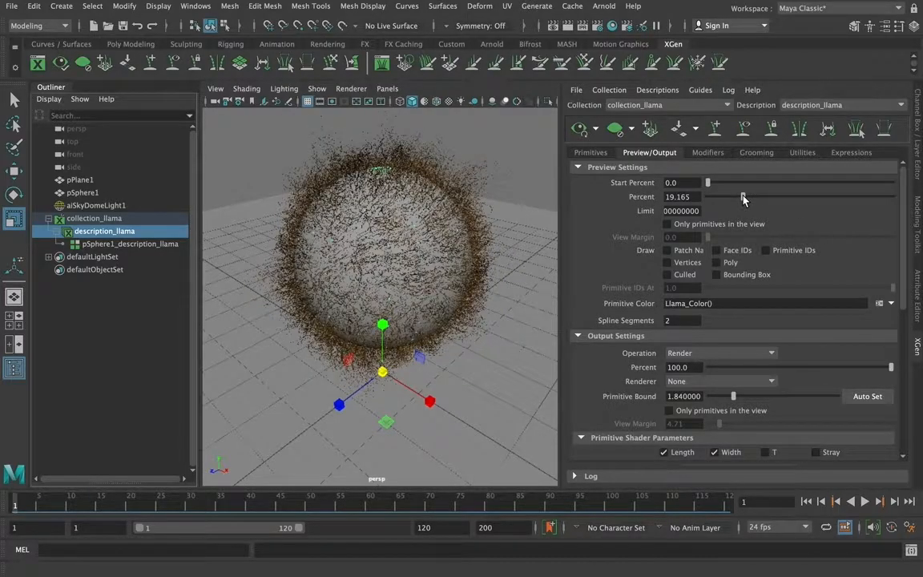
Render the current frame with Arnold to examine the denser fur, and close the render window
{"action": "left_click", "coordinate": [566, 27]}
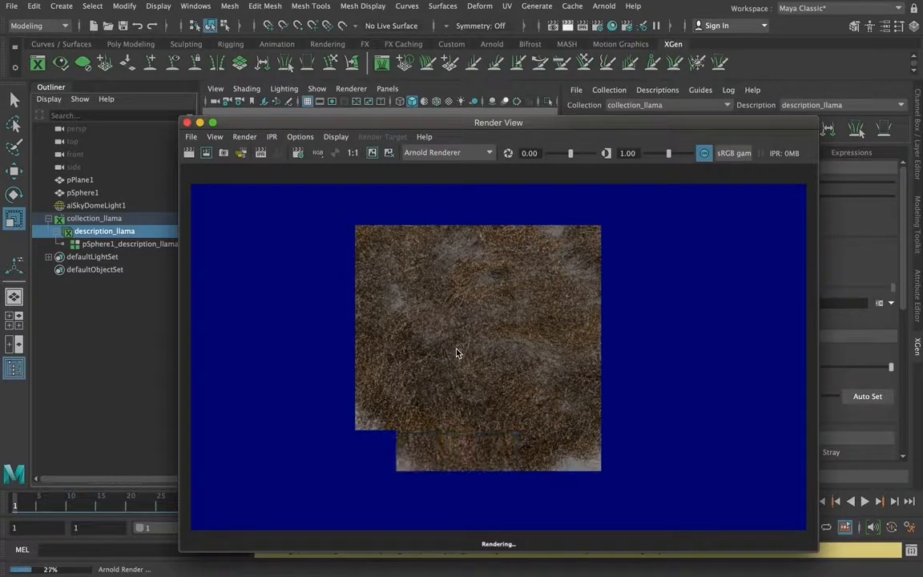
{"action": "left_click_drag", "start_coordinate": [465, 126], "coordinate": [666, 127]}
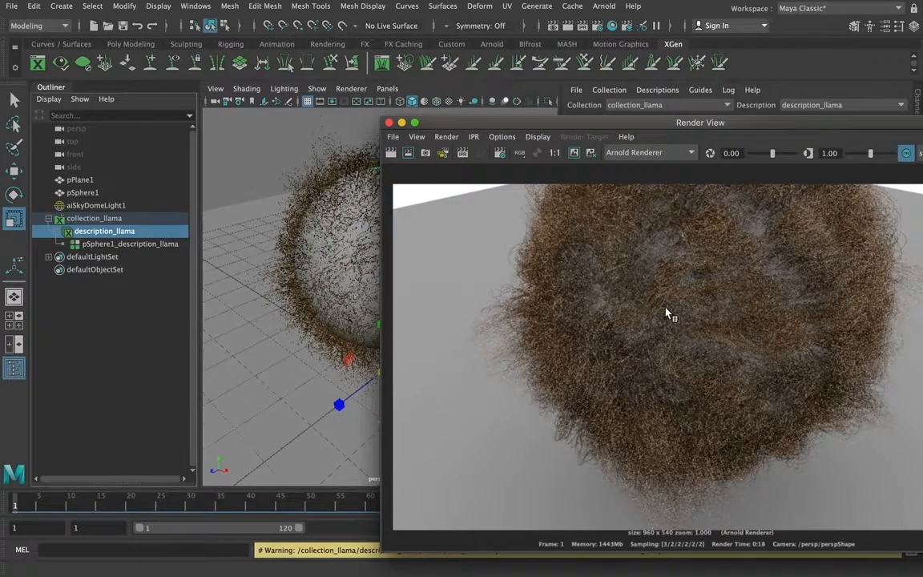
{"action": "left_click", "coordinate": [389, 122]}
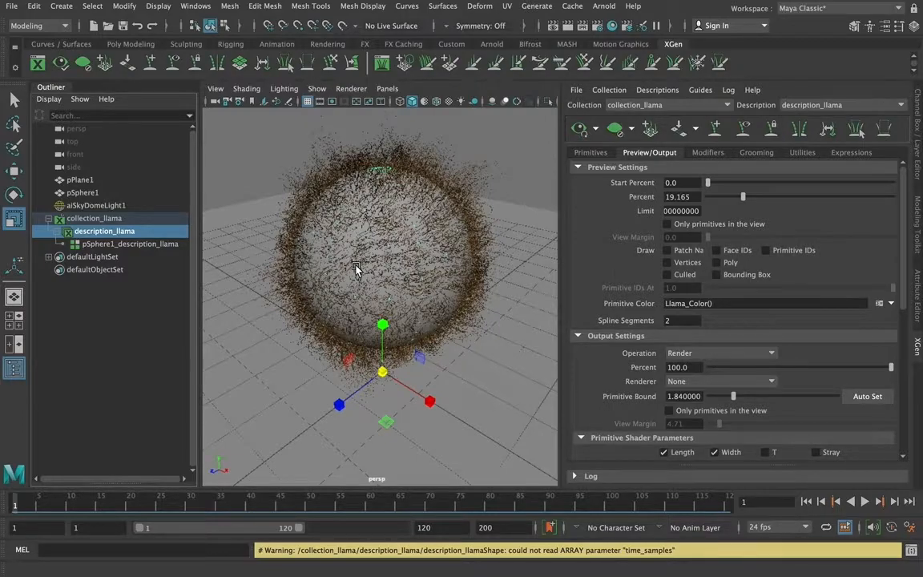
{"action": "left_click", "coordinate": [13, 6]}
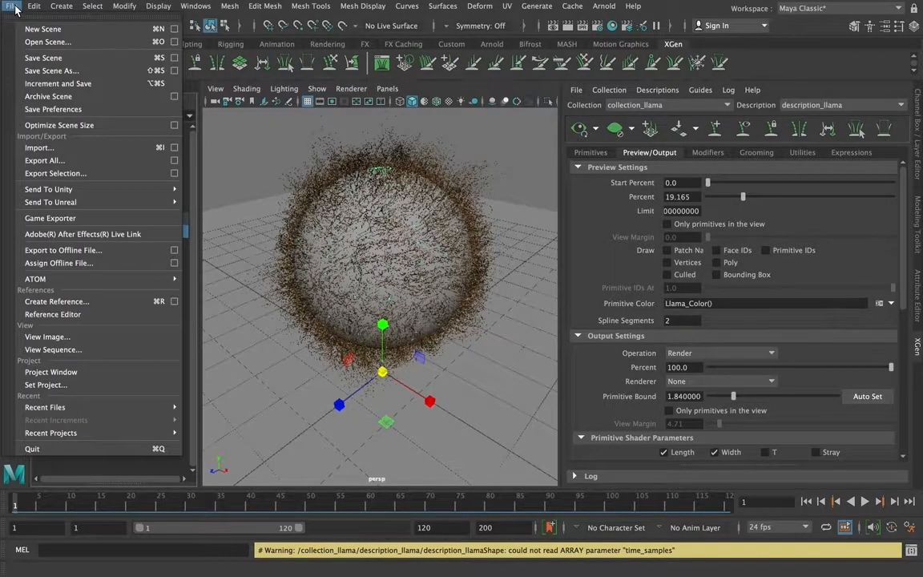
{"action": "left_click", "coordinate": [33, 41]}
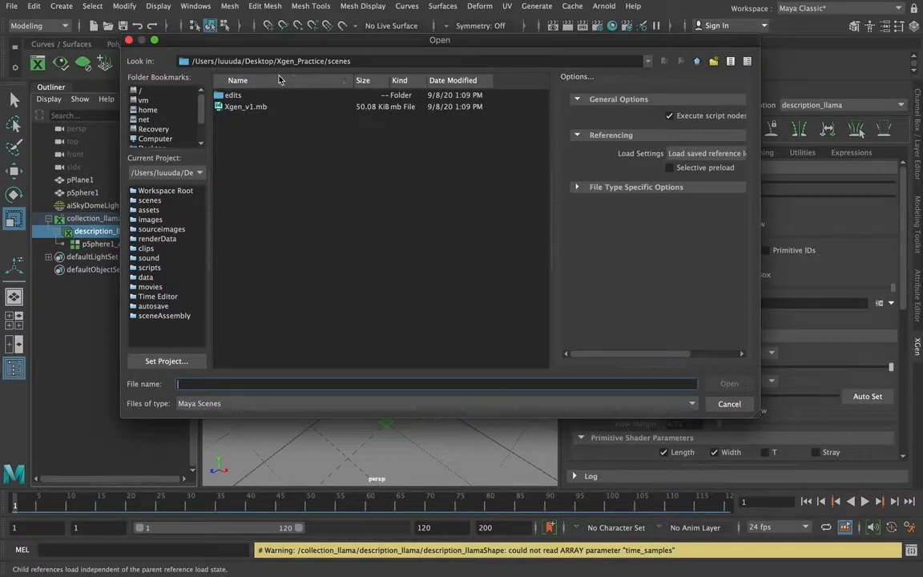
{"action": "left_click", "coordinate": [729, 405]}
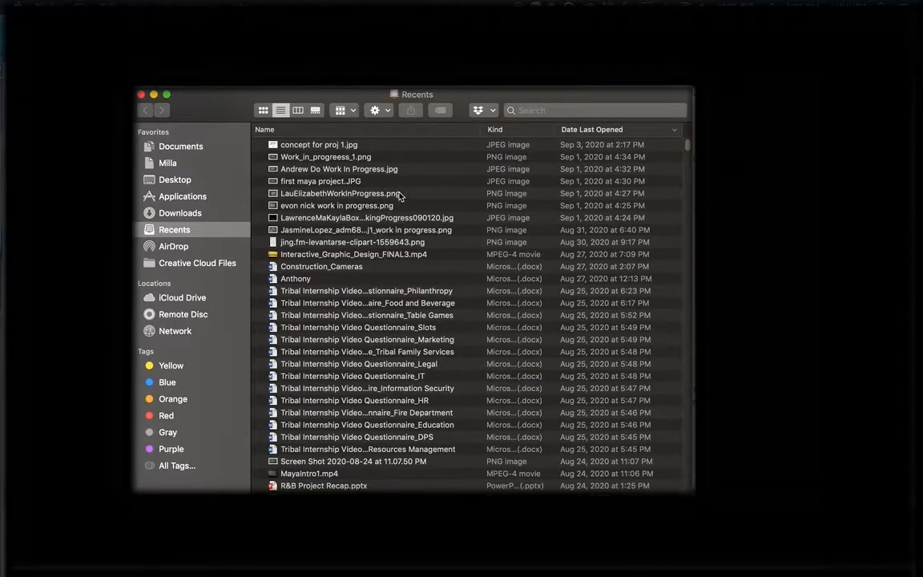
Switch to Finder and examine the Desktop's Xgen_Practice project, expanding the xgen folder down to description_llama and the scenes folder
{"action": "left_click", "coordinate": [172, 179]}
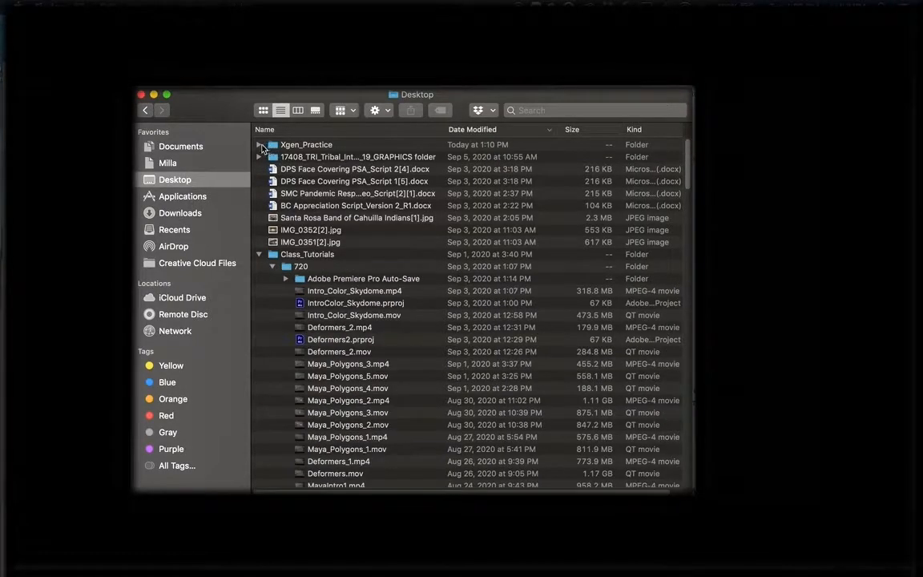
{"action": "left_click", "coordinate": [259, 145]}
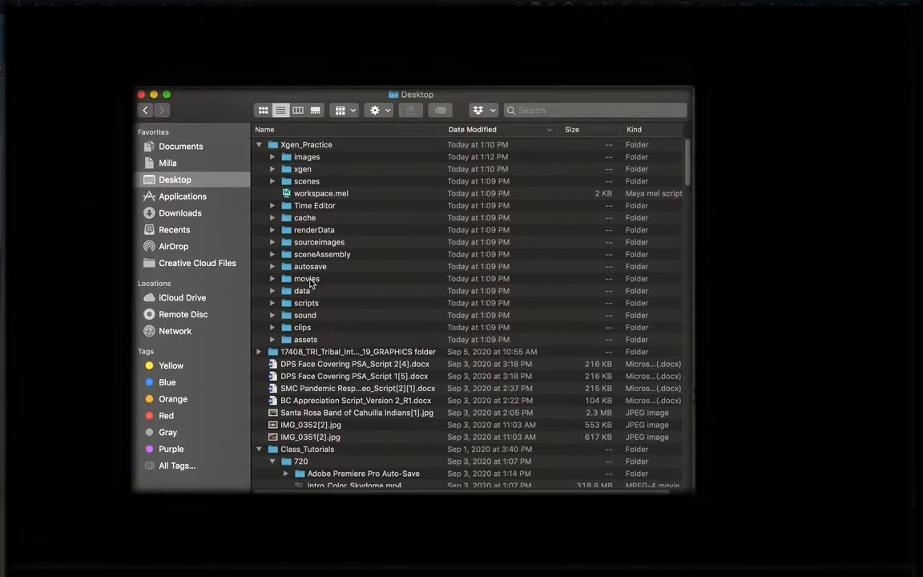
{"action": "left_click", "coordinate": [289, 171]}
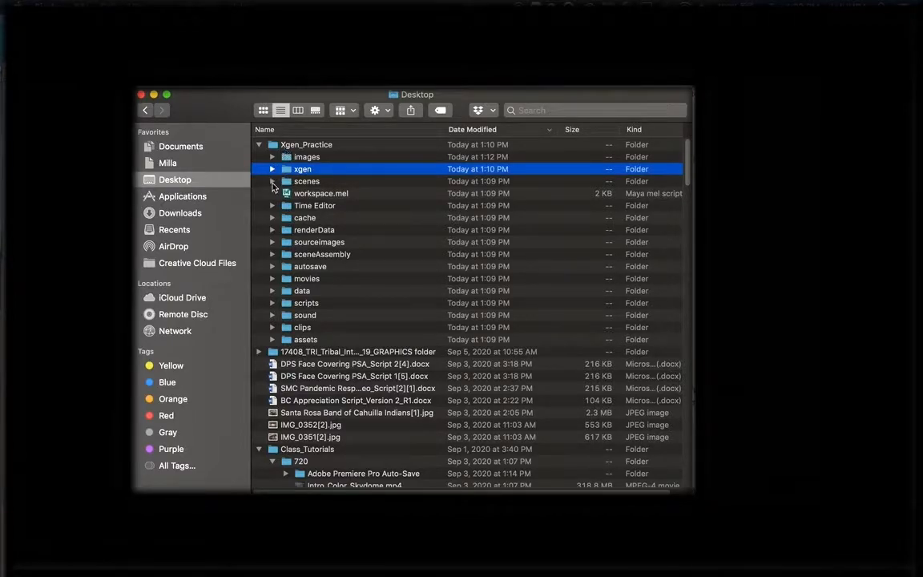
{"action": "left_click", "coordinate": [272, 169]}
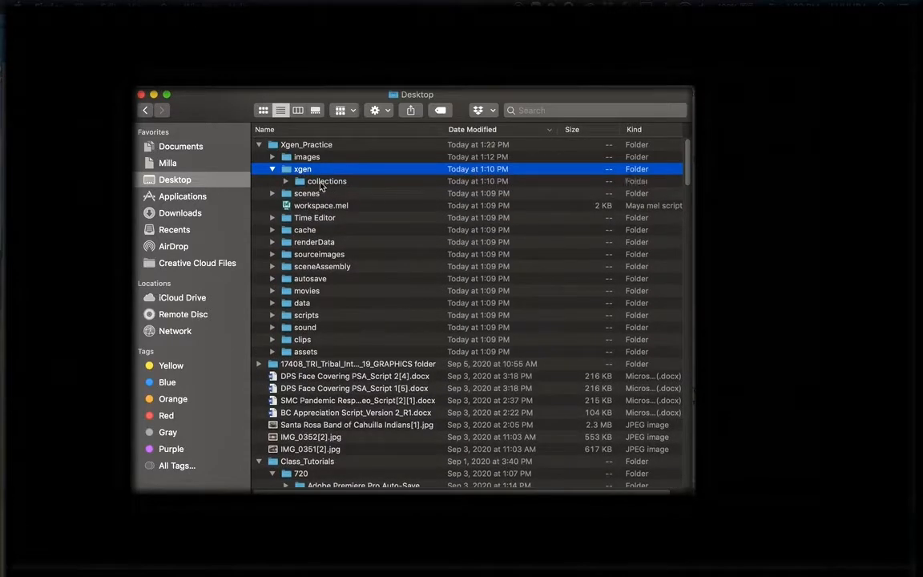
{"action": "left_click", "coordinate": [285, 181]}
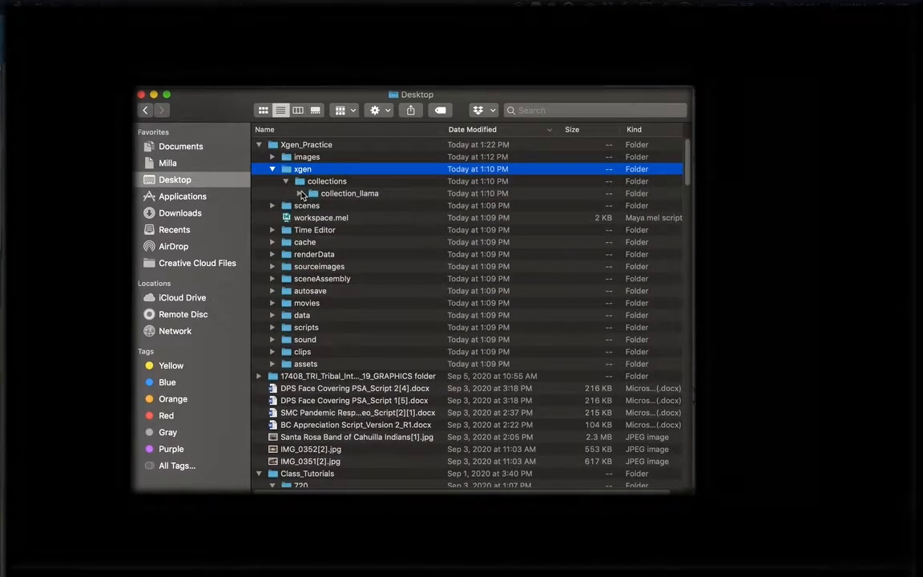
{"action": "left_click", "coordinate": [300, 193]}
{"action": "left_click", "coordinate": [315, 206]}
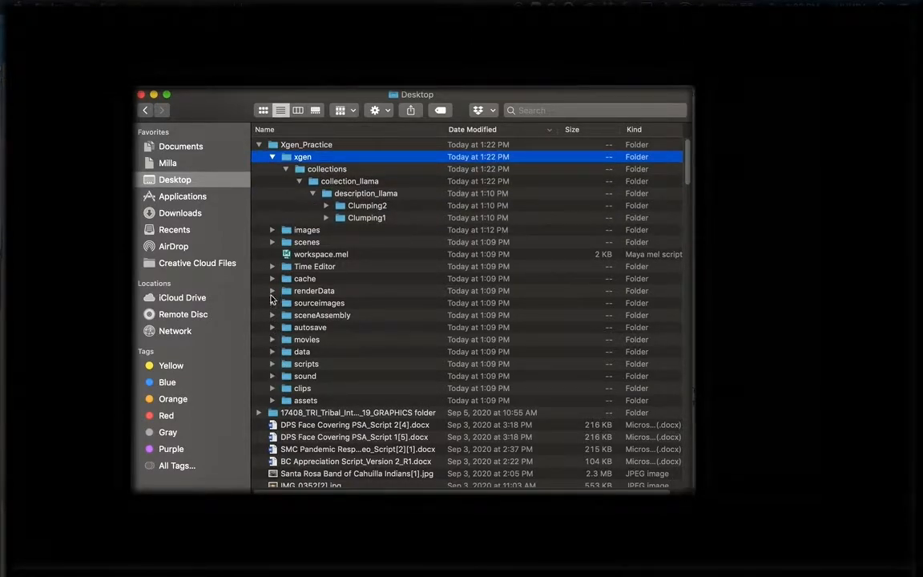
{"action": "left_click", "coordinate": [273, 242]}
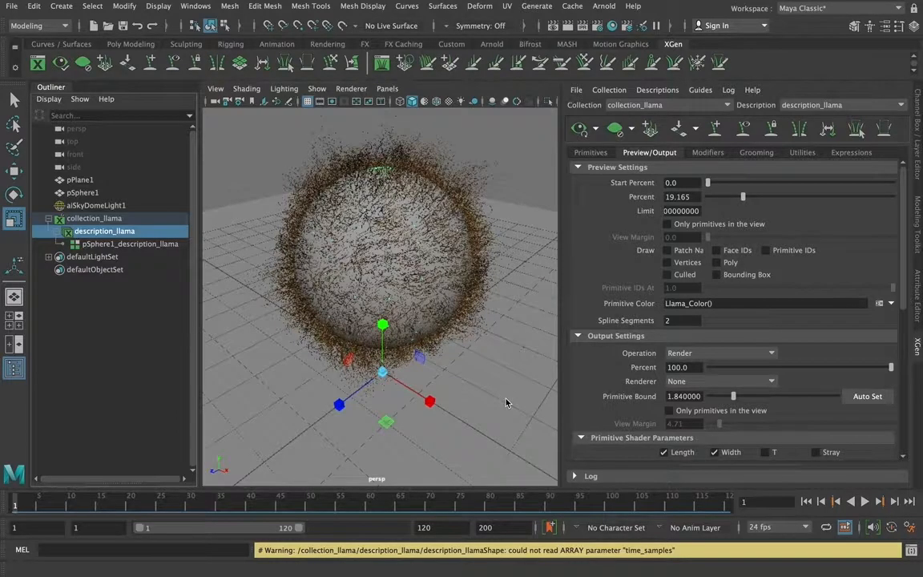
Switch back to Maya and save the scene, accepting the student version notice
{"action": "key", "text": "ctrl+s"}
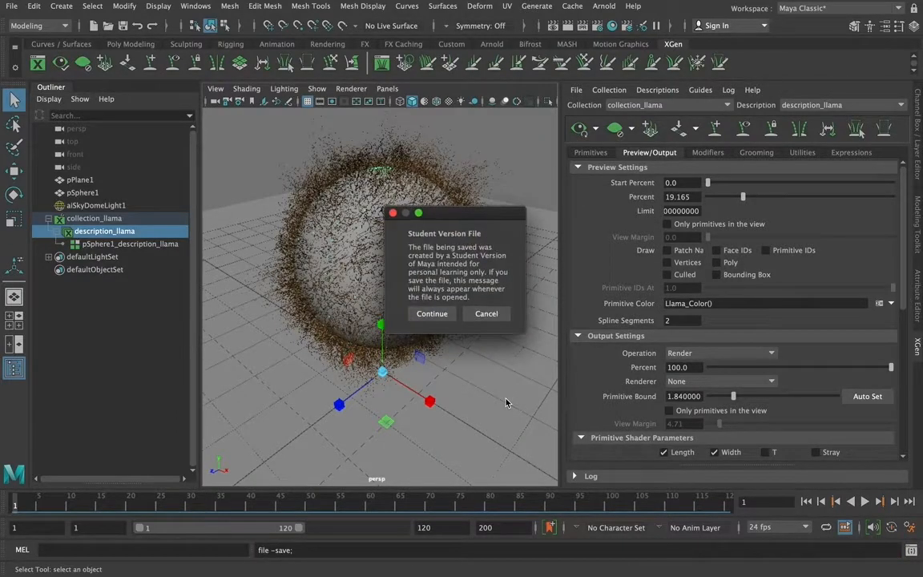
{"action": "left_click", "coordinate": [438, 317]}
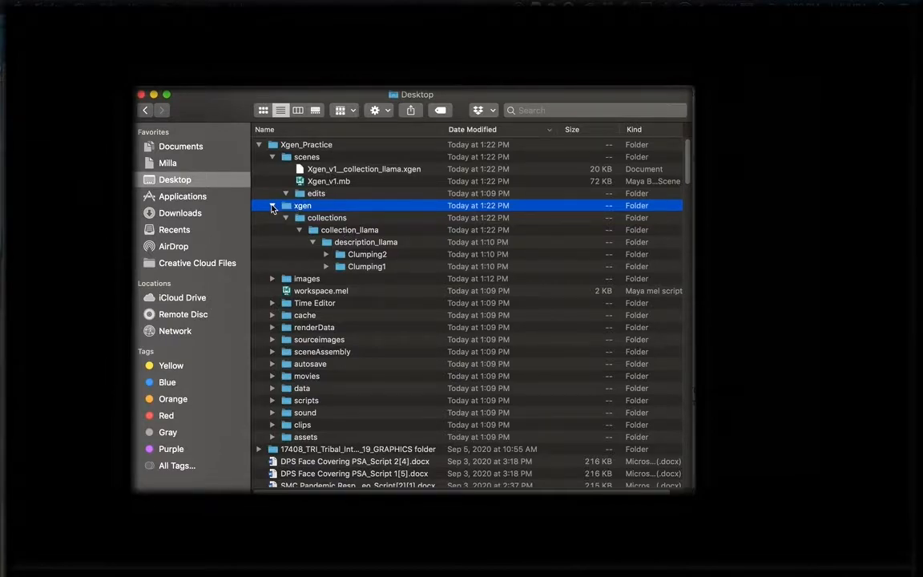
Collapse the xgen folder in the Finder listing of the Xgen_Practice project
{"action": "left_click", "coordinate": [273, 206]}
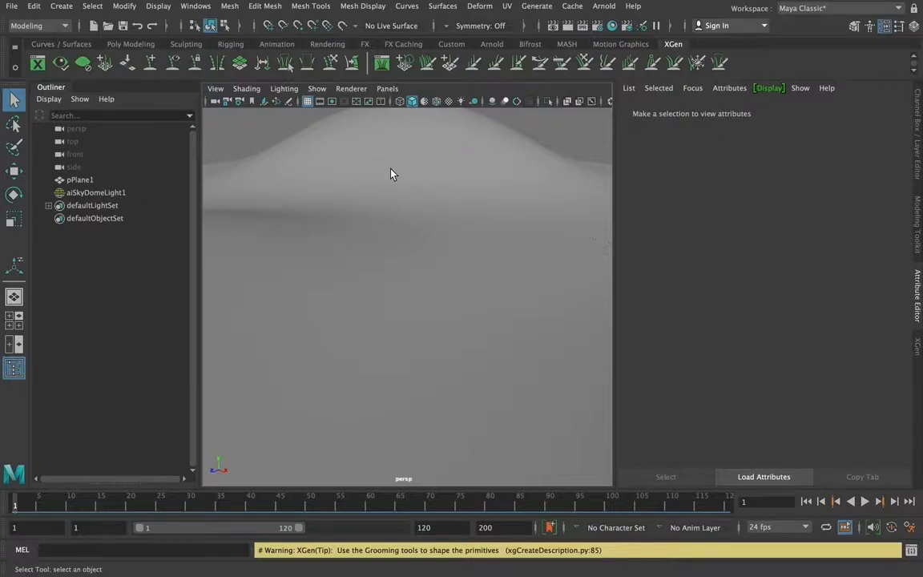
Switch to Maya and start a new XGen description on the plane, naming it Grass_ plus the artist's first name
{"action": "left_click", "coordinate": [391, 174]}
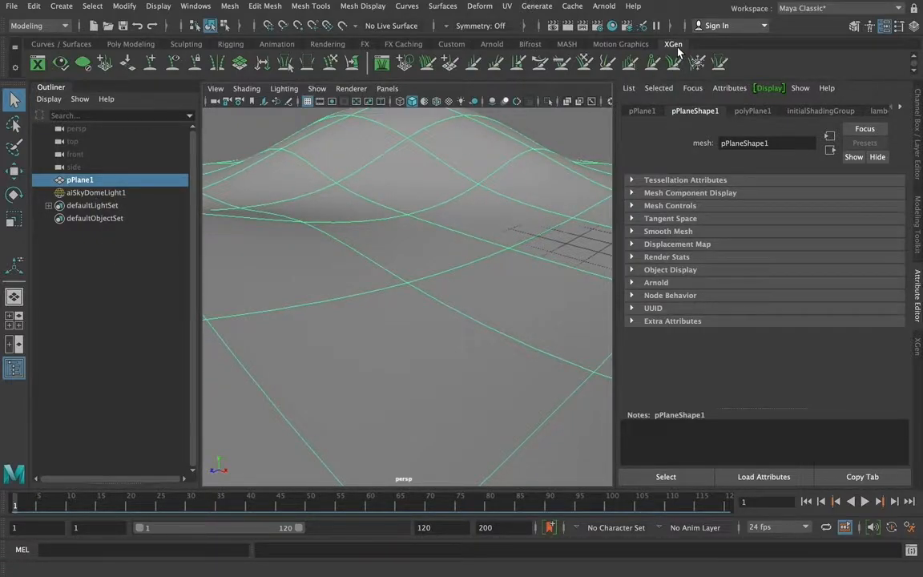
{"action": "left_click", "coordinate": [36, 66]}
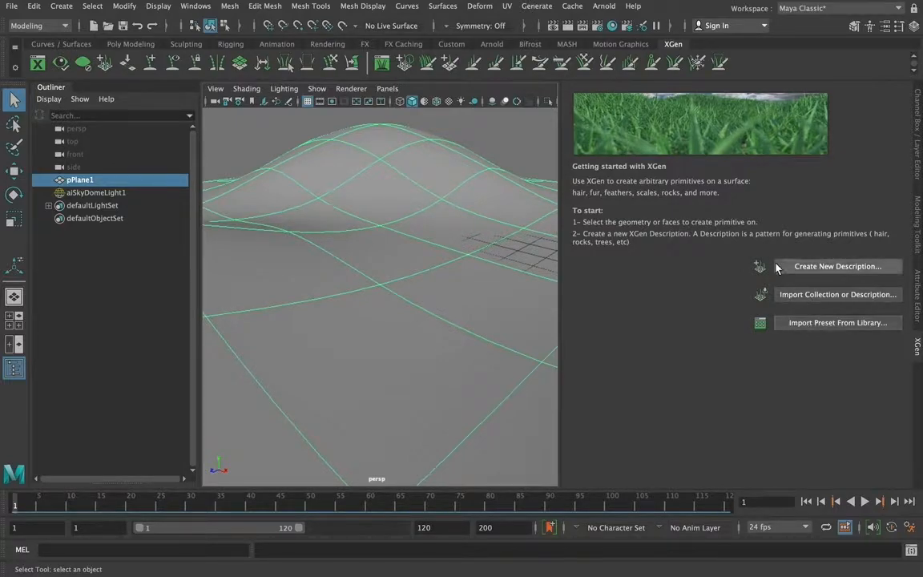
{"action": "left_click", "coordinate": [821, 269]}
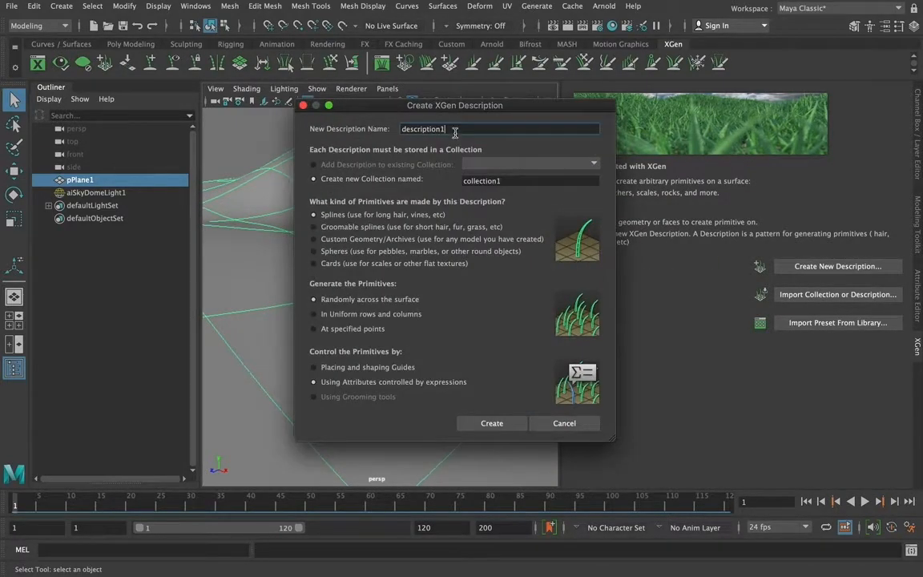
{"action": "left_click_drag", "start_coordinate": [455, 129], "coordinate": [389, 130]}
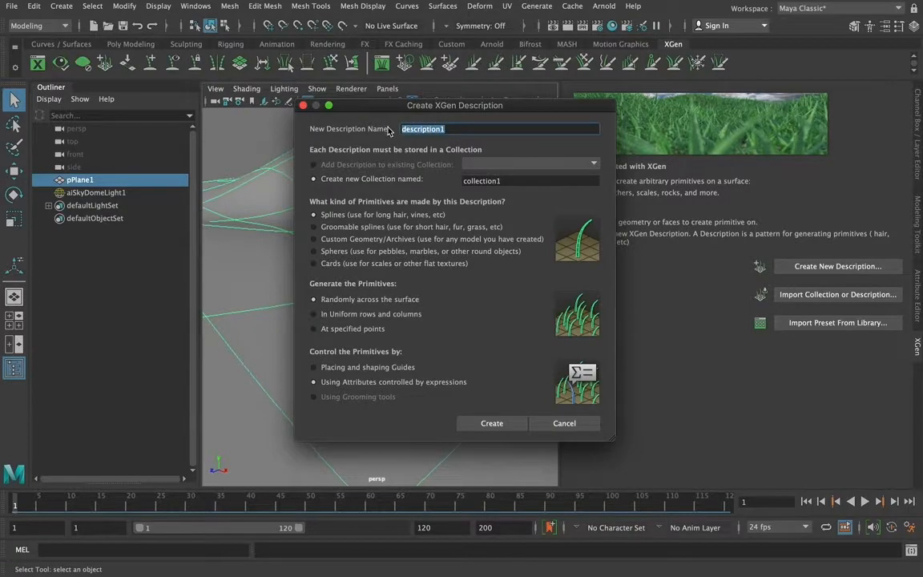
{"action": "type", "text": "Grass_milla"}
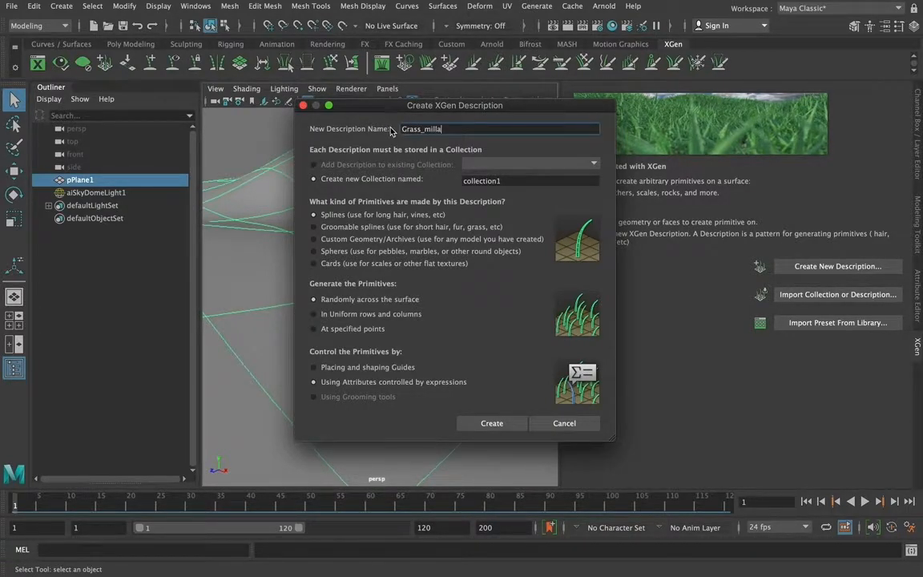
Name the new collection collection_Grass_ plus the artist's first name, choose groomable splines and create the description
{"action": "left_click", "coordinate": [497, 181]}
{"action": "type", "text": "Grass_ml"}
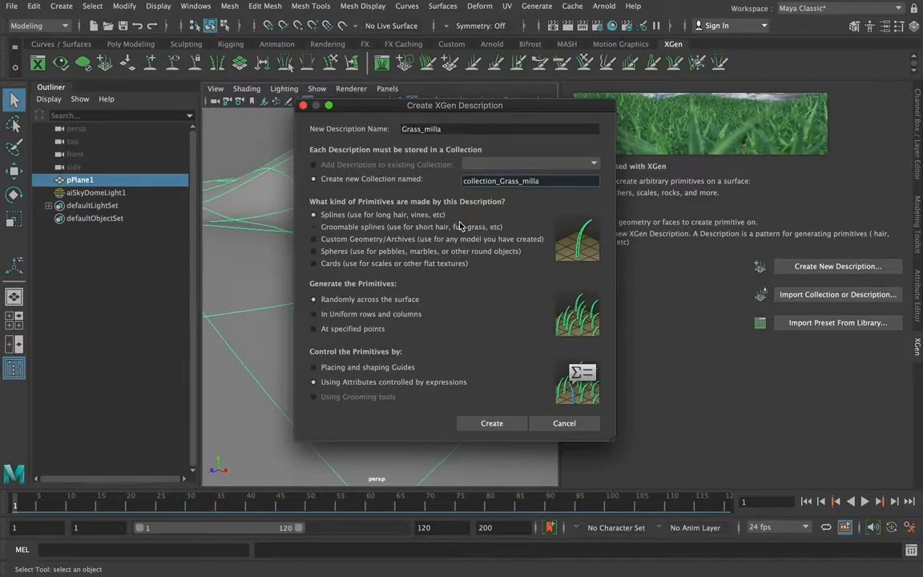
{"action": "left_click", "coordinate": [314, 228]}
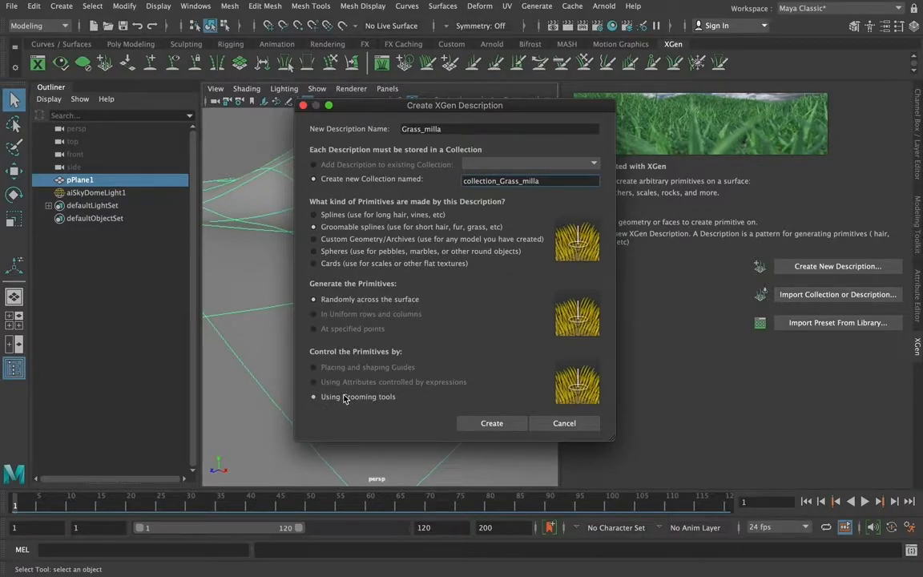
{"action": "left_click", "coordinate": [490, 424]}
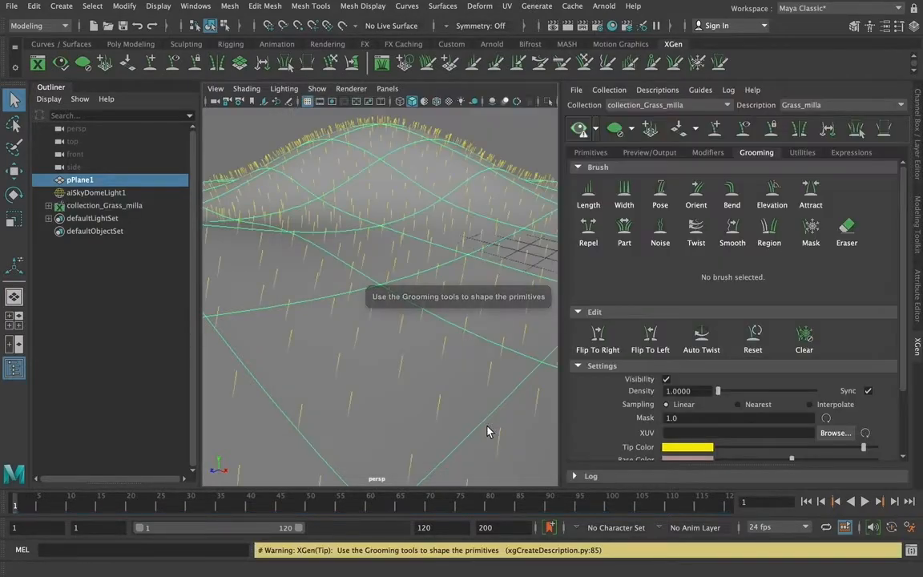
Save the scene as Xgen_v2.mb, replacing the existing file and accepting the student version notice
{"action": "left_click", "coordinate": [12, 6]}
{"action": "left_click", "coordinate": [48, 69]}
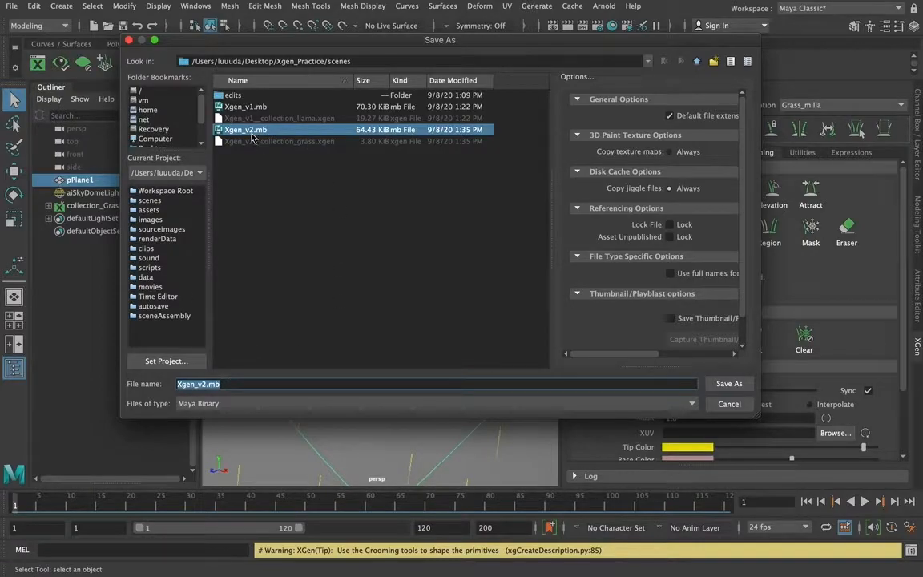
{"action": "left_click", "coordinate": [724, 385]}
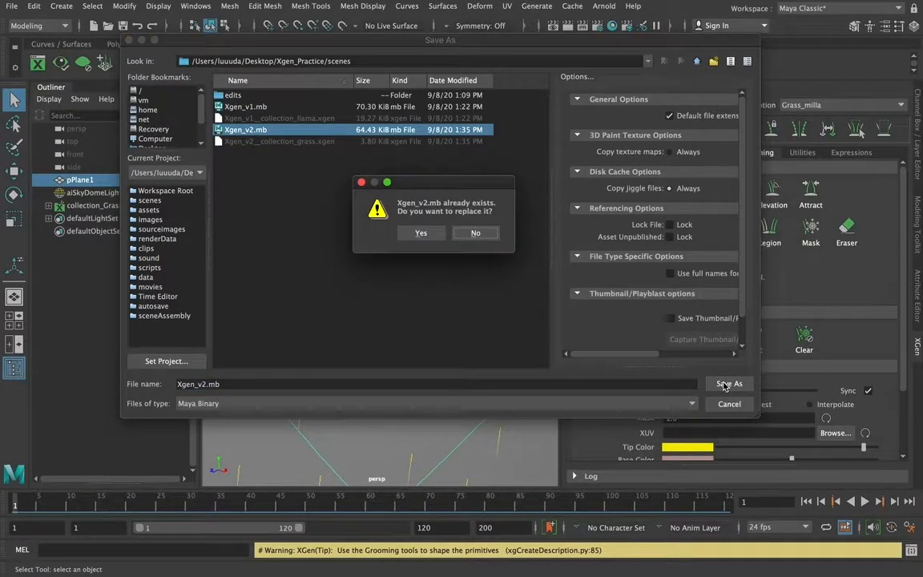
{"action": "left_click", "coordinate": [421, 232]}
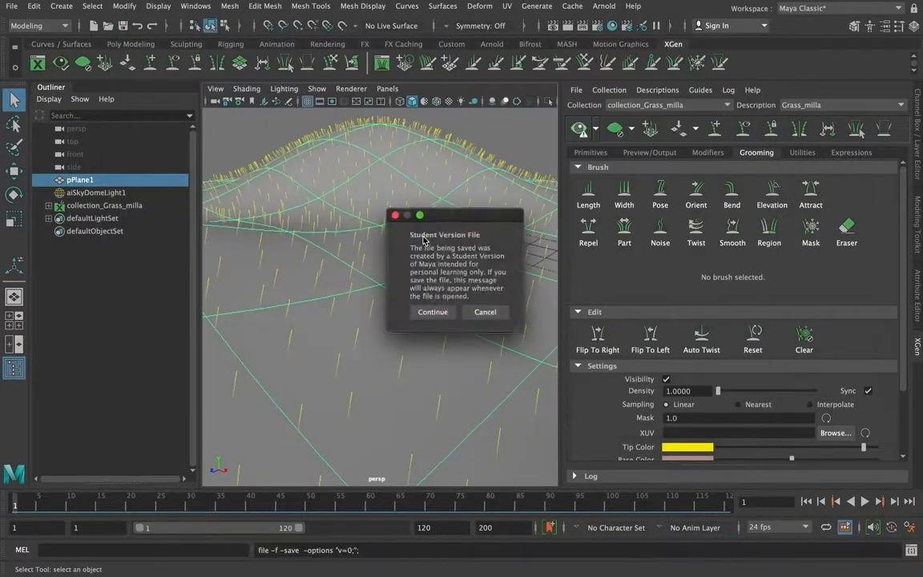
{"action": "left_click", "coordinate": [430, 314]}
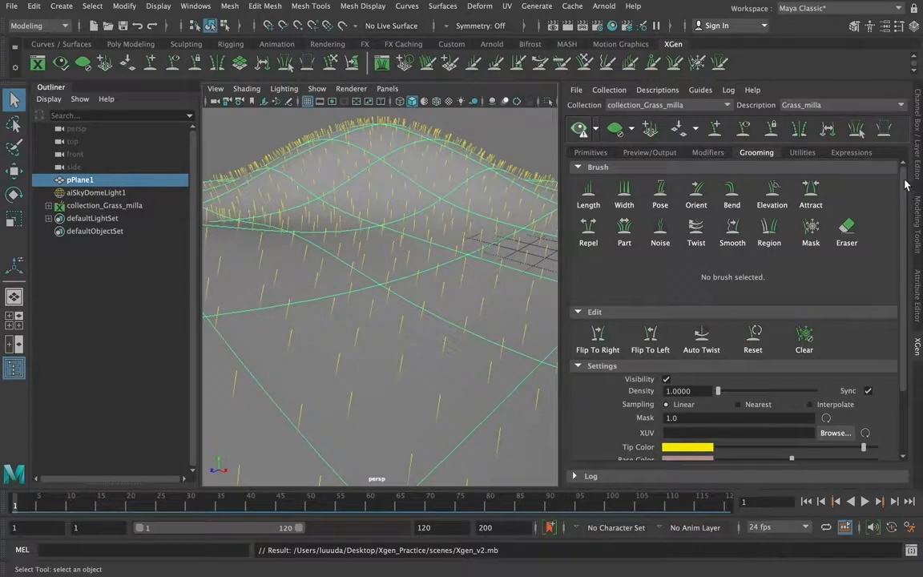
Enable automatic preview updates for the grass description and refresh the XGen preview on the plane
{"action": "scroll", "coordinate": [818, 167], "scroll_direction": "down", "scroll_amount": 3}
{"action": "scroll", "coordinate": [821, 223], "scroll_direction": "up", "scroll_amount": 3}
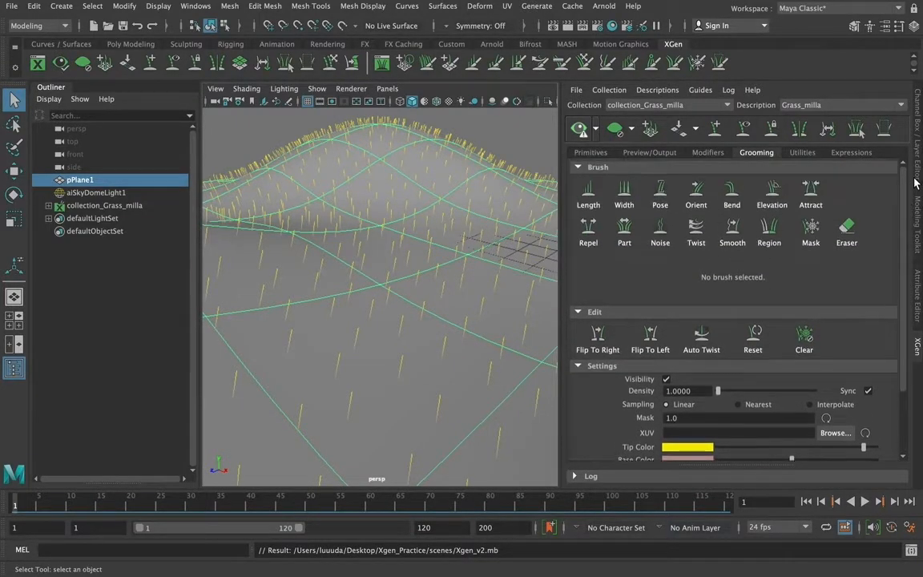
{"action": "left_click", "coordinate": [593, 129]}
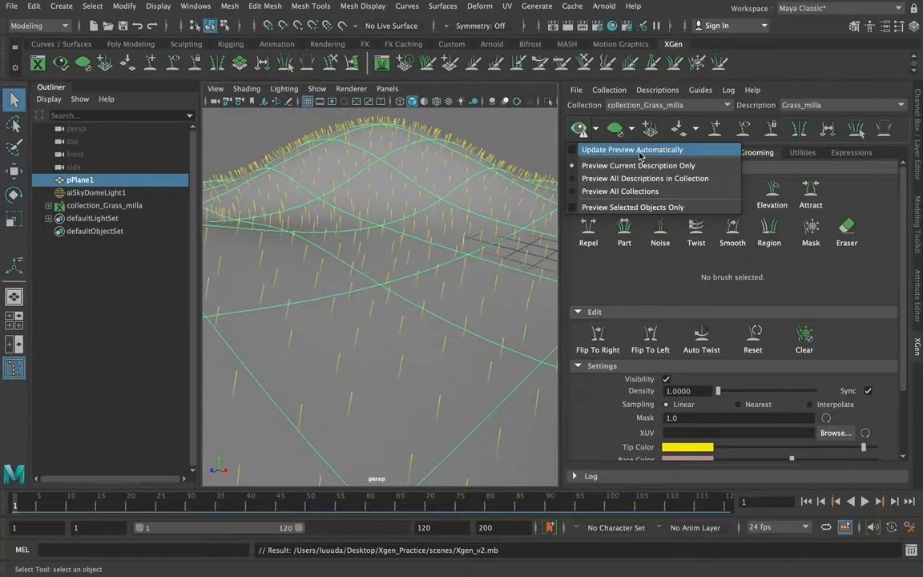
{"action": "left_click", "coordinate": [573, 150]}
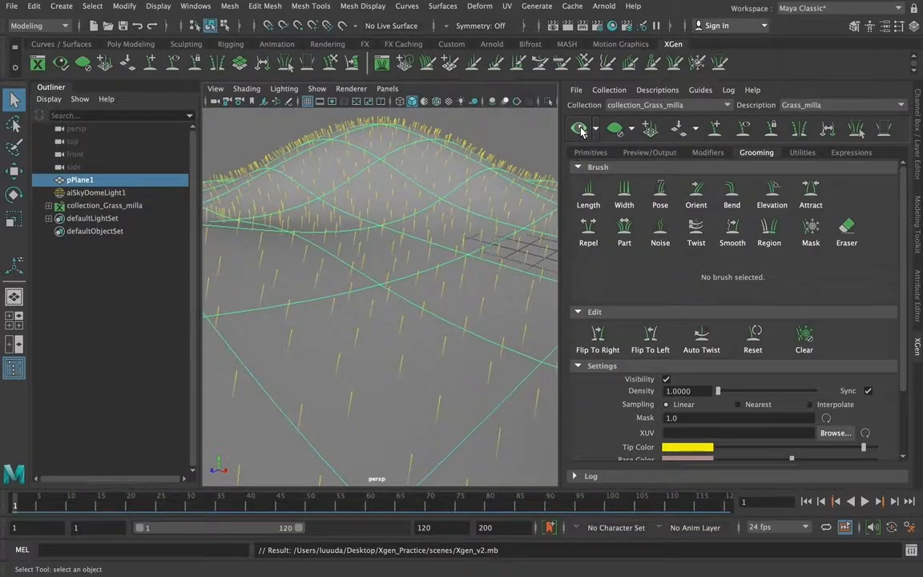
{"action": "left_click", "coordinate": [580, 130]}
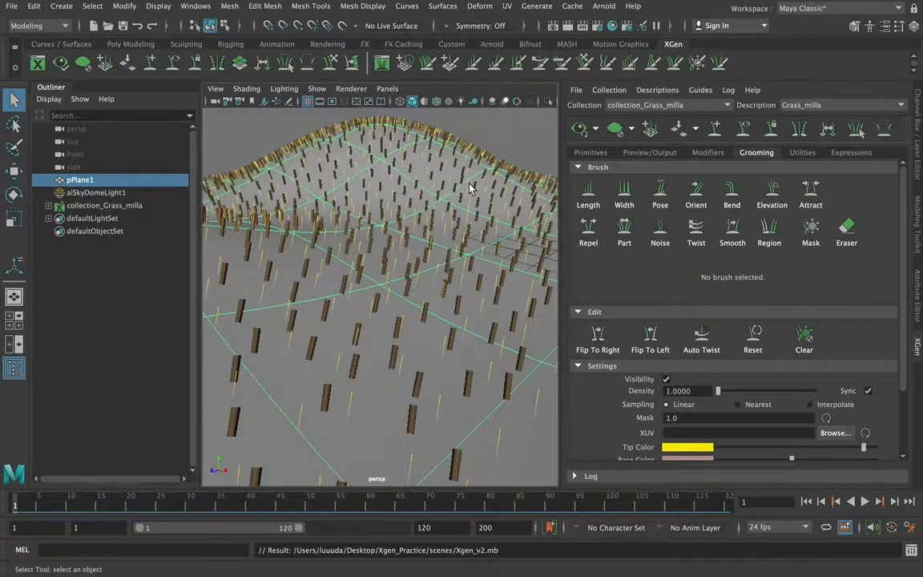
{"action": "left_click", "coordinate": [594, 128]}
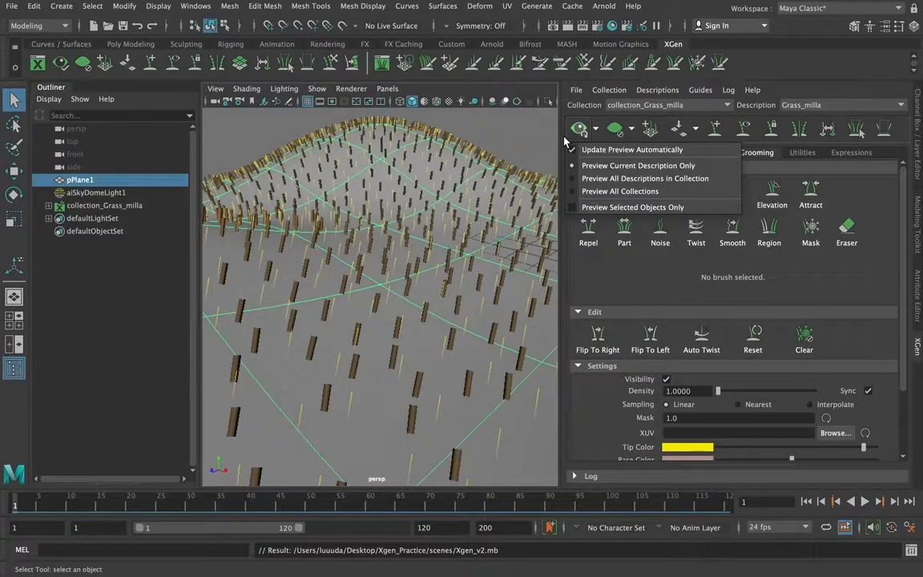
{"action": "left_click", "coordinate": [565, 134]}
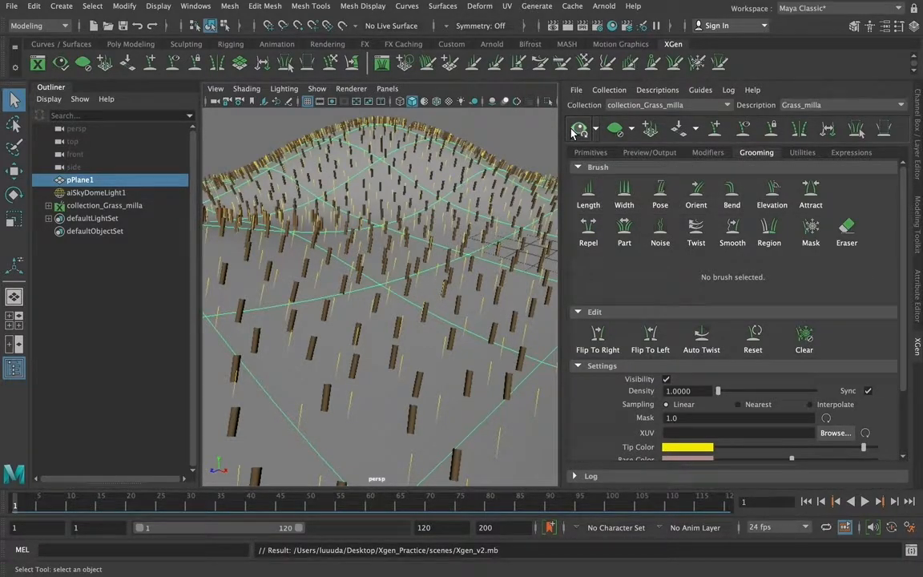
Set the grass primitives' taper to 1.0 and their density to about 23.355
{"action": "left_click", "coordinate": [592, 153]}
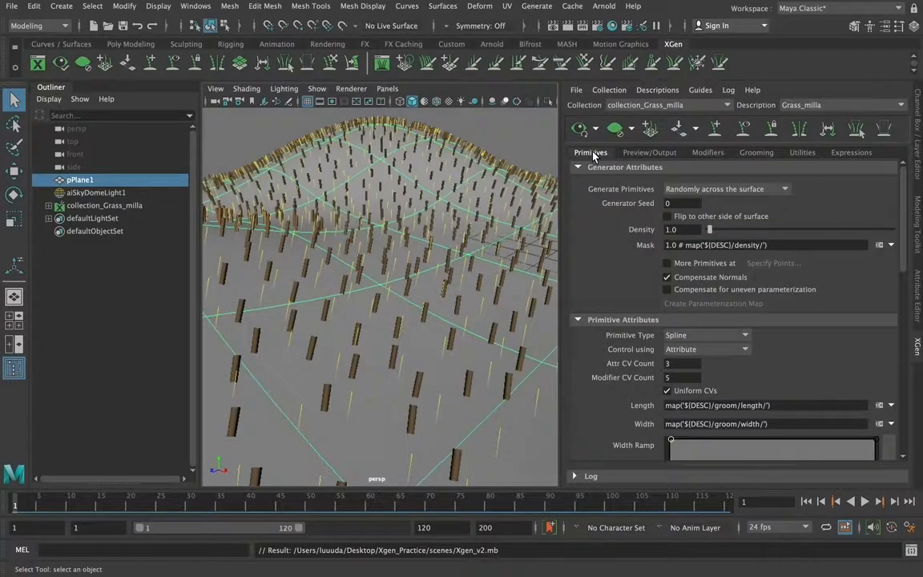
{"action": "left_click_drag", "start_coordinate": [901, 204], "coordinate": [908, 290]}
{"action": "left_click_drag", "start_coordinate": [789, 264], "coordinate": [867, 265]}
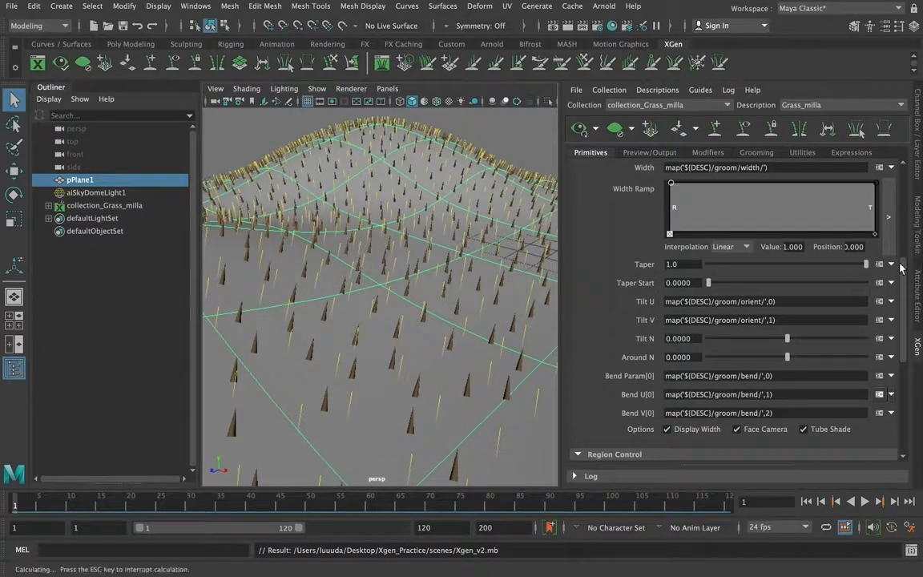
{"action": "left_click_drag", "start_coordinate": [910, 302], "coordinate": [908, 205]}
{"action": "left_click_drag", "start_coordinate": [765, 229], "coordinate": [751, 233]}
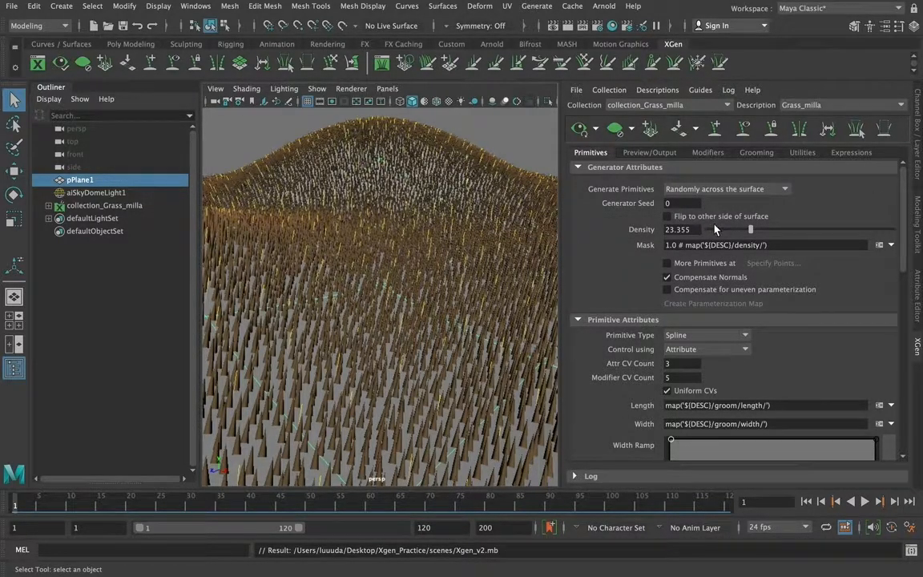
Reduce the grass description's preview percent to about 32.405
{"action": "left_click", "coordinate": [660, 154]}
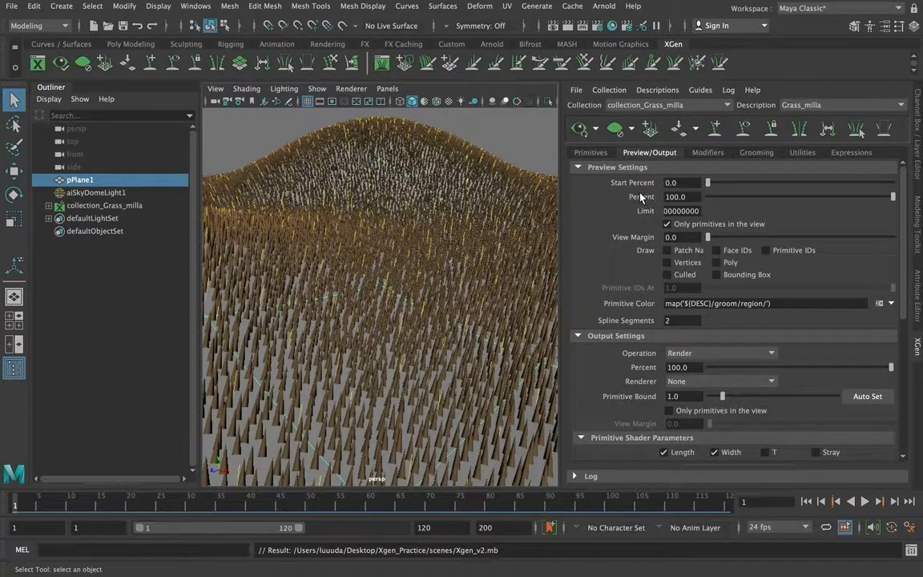
{"action": "left_click", "coordinate": [591, 152]}
{"action": "scroll", "coordinate": [811, 204], "scroll_direction": "down", "scroll_amount": 3}
{"action": "left_click_drag", "start_coordinate": [905, 240], "coordinate": [911, 300]}
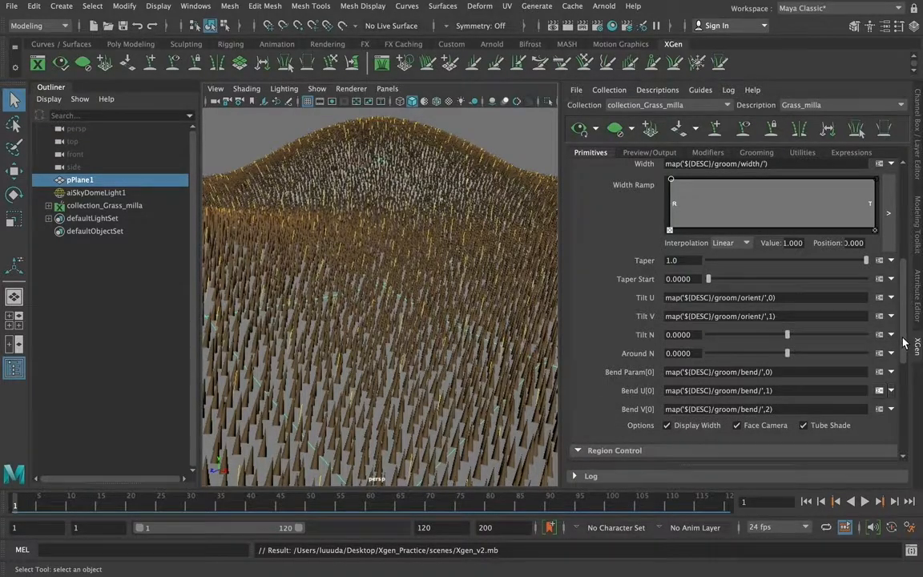
{"action": "left_click_drag", "start_coordinate": [903, 343], "coordinate": [902, 193]}
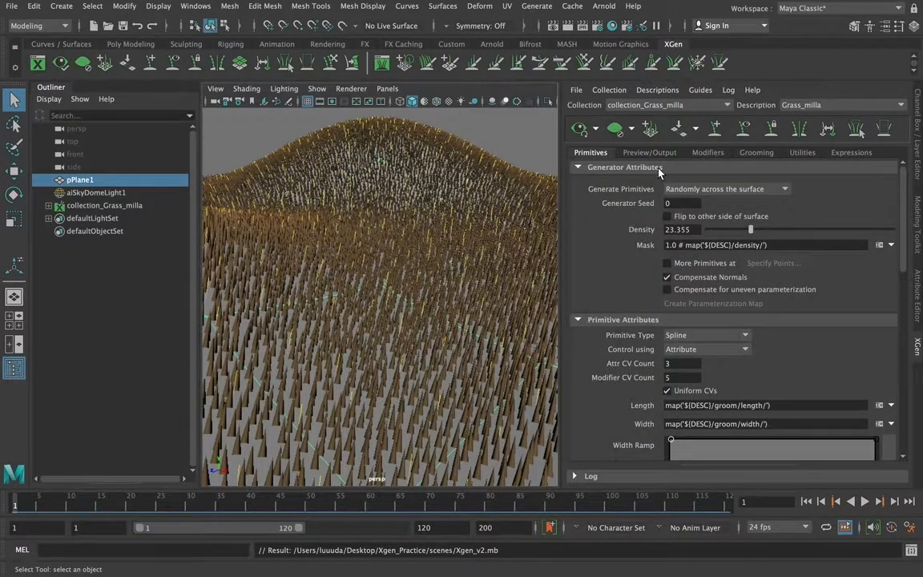
{"action": "left_click", "coordinate": [641, 152]}
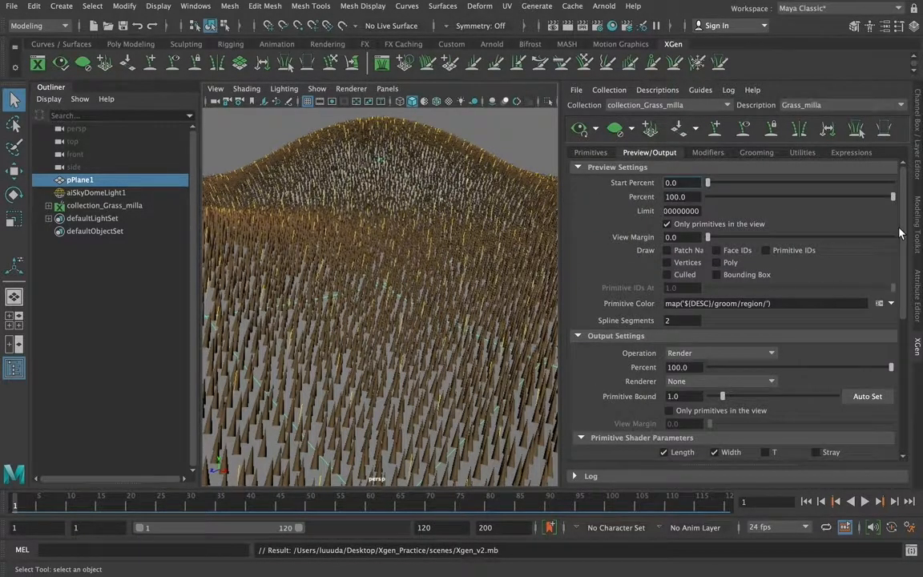
{"action": "left_click_drag", "start_coordinate": [729, 201], "coordinate": [768, 201]}
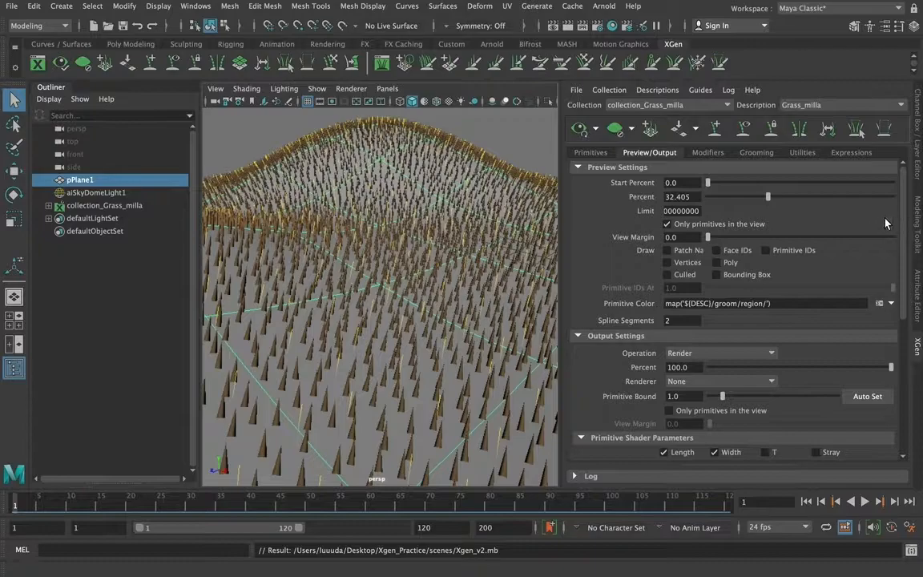
Set the length in the grass description's grooming settings to about 1.6521
{"action": "mouse_move", "coordinate": [903, 205]}
{"action": "left_mouse_down"}
{"action": "mouse_move", "coordinate": [919, 322]}
{"action": "mouse_move", "coordinate": [912, 190]}
{"action": "left_mouse_up"}
{"action": "left_click", "coordinate": [709, 154]}
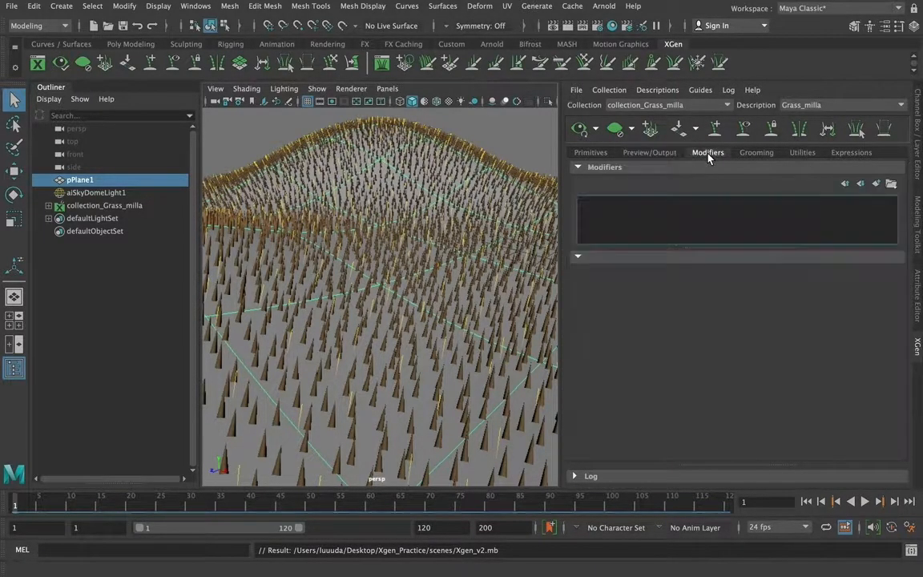
{"action": "left_click", "coordinate": [753, 153]}
{"action": "mouse_move", "coordinate": [905, 185]}
{"action": "left_mouse_down"}
{"action": "mouse_move", "coordinate": [914, 247]}
{"action": "mouse_move", "coordinate": [912, 188]}
{"action": "left_mouse_up"}
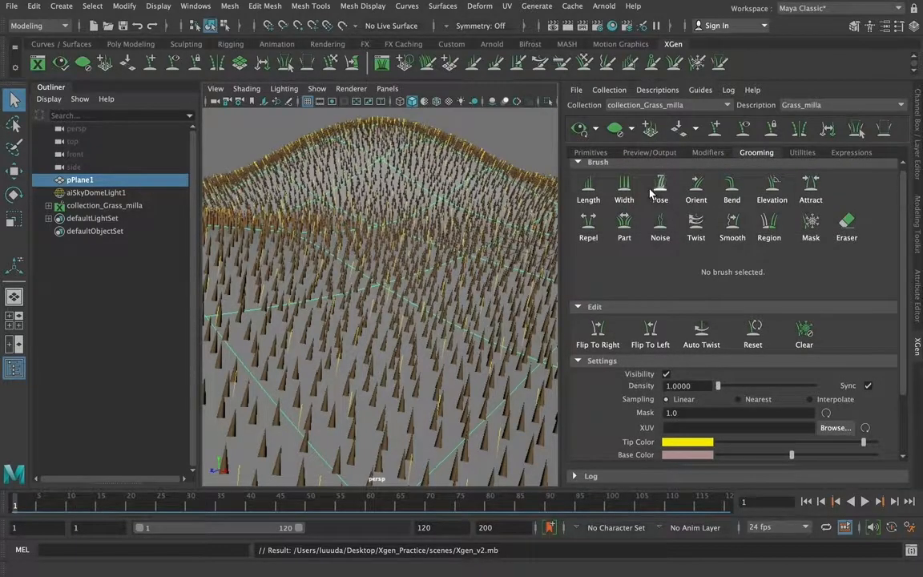
{"action": "left_click_drag", "start_coordinate": [912, 192], "coordinate": [911, 266]}
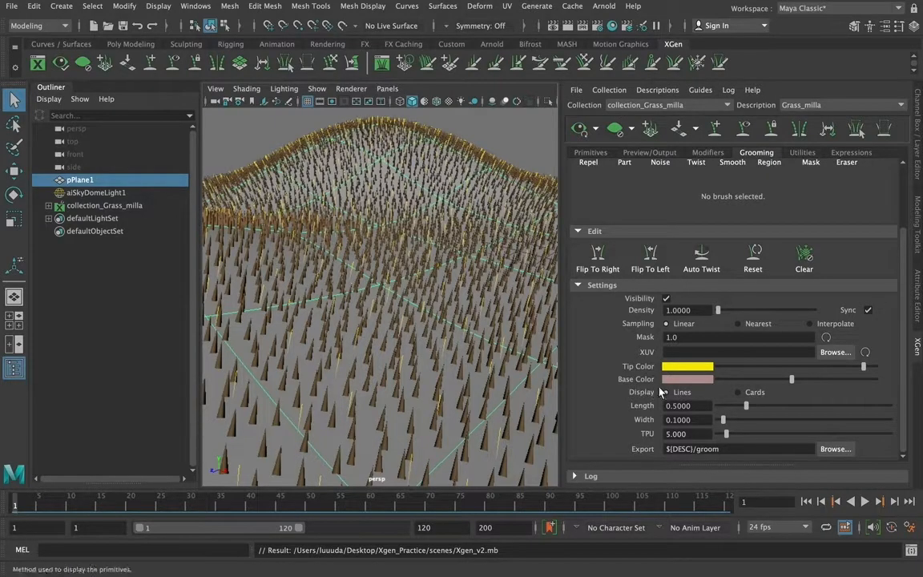
{"action": "left_click_drag", "start_coordinate": [746, 406], "coordinate": [813, 409]}
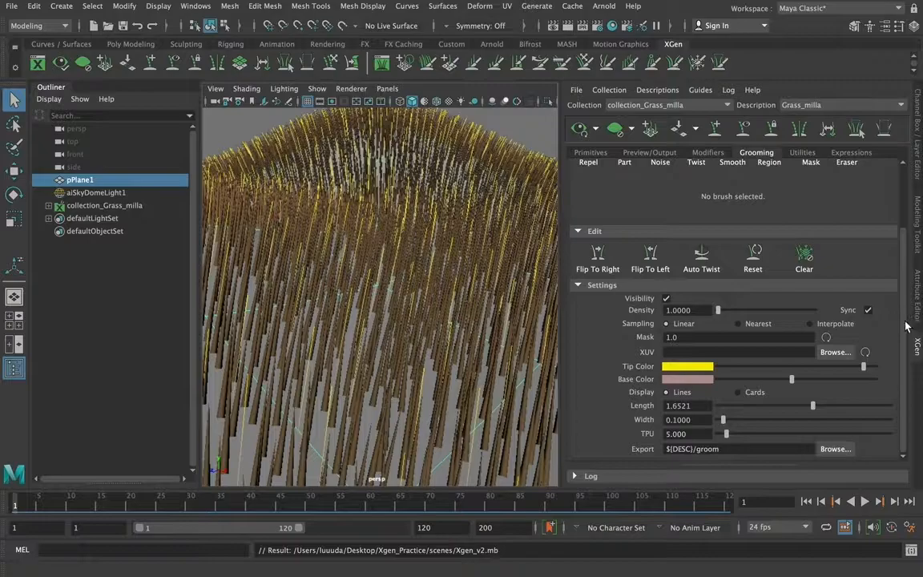
Raise the grooming density to about 23.4909 and turn off the groom's visibility
{"action": "left_click_drag", "start_coordinate": [718, 310], "coordinate": [723, 315]}
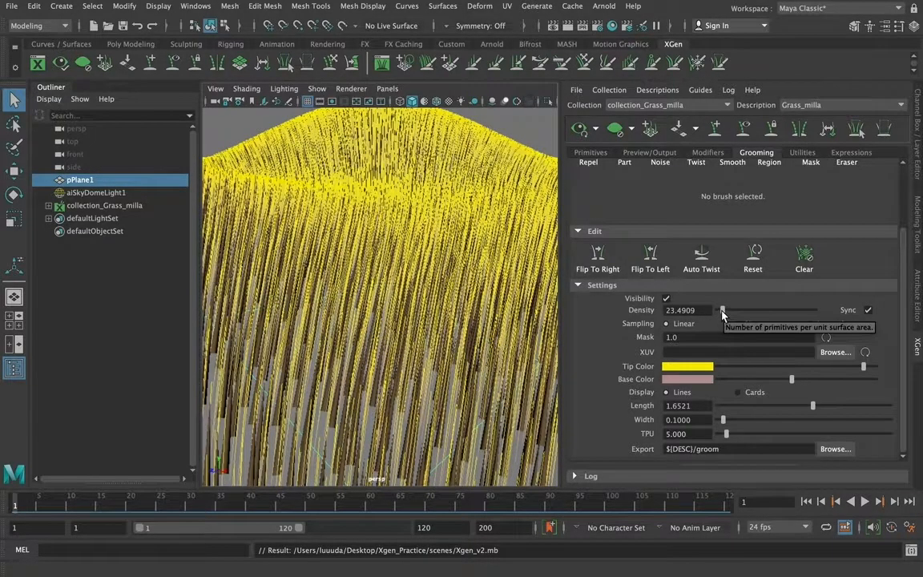
{"action": "left_click", "coordinate": [668, 299]}
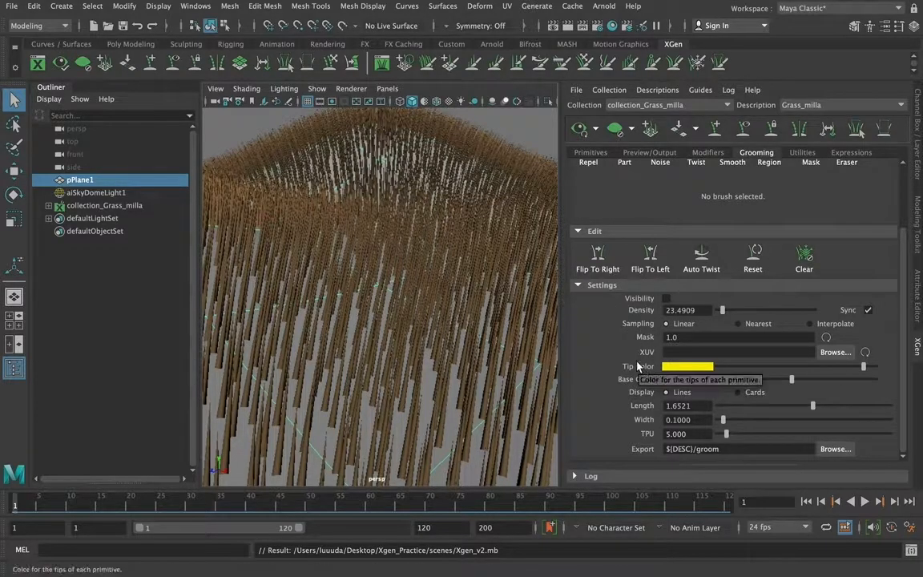
{"action": "left_click", "coordinate": [666, 299]}
{"action": "left_click", "coordinate": [666, 299]}
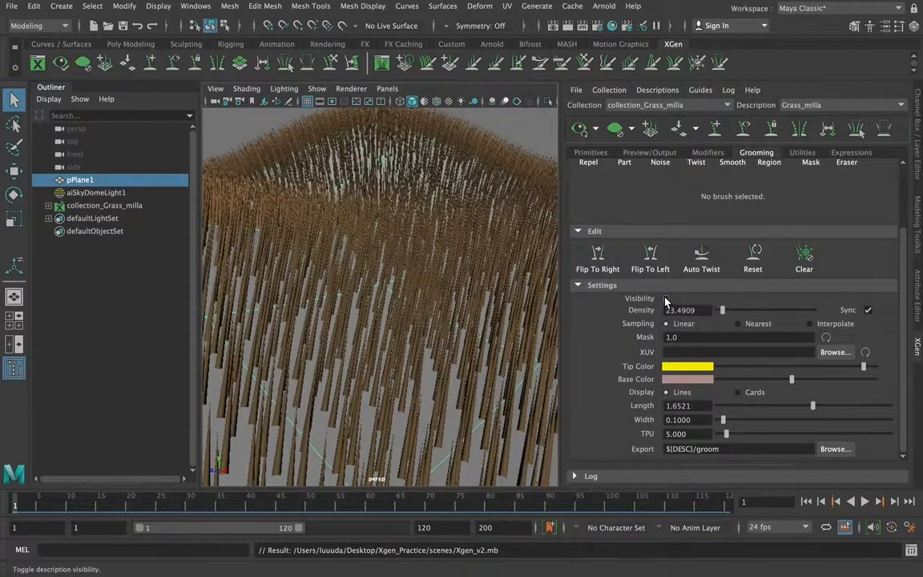
{"action": "left_click", "coordinate": [591, 152]}
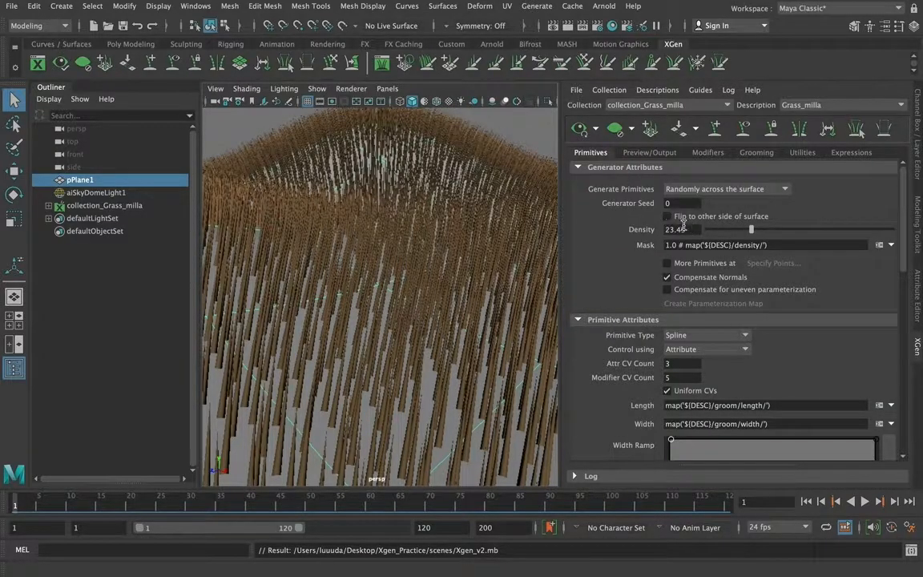
{"action": "left_click", "coordinate": [650, 153]}
{"action": "left_click", "coordinate": [707, 152]}
{"action": "left_click", "coordinate": [756, 152]}
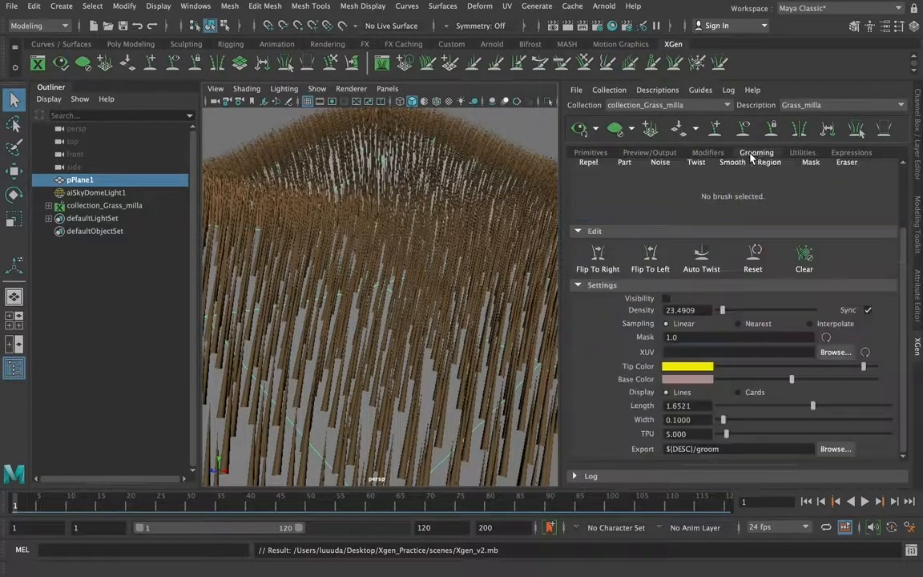
Comb the grass in the middle of the plane with the Orient brush, raising its magnitude to 1.0, and stroke the foreground with the Bend brush
{"action": "left_click_drag", "start_coordinate": [903, 253], "coordinate": [899, 182]}
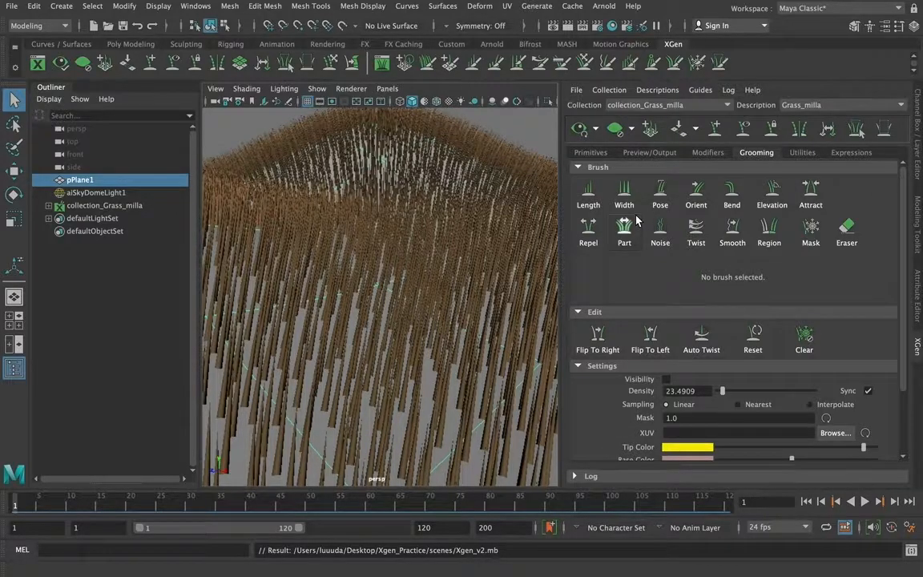
{"action": "left_click", "coordinate": [697, 194]}
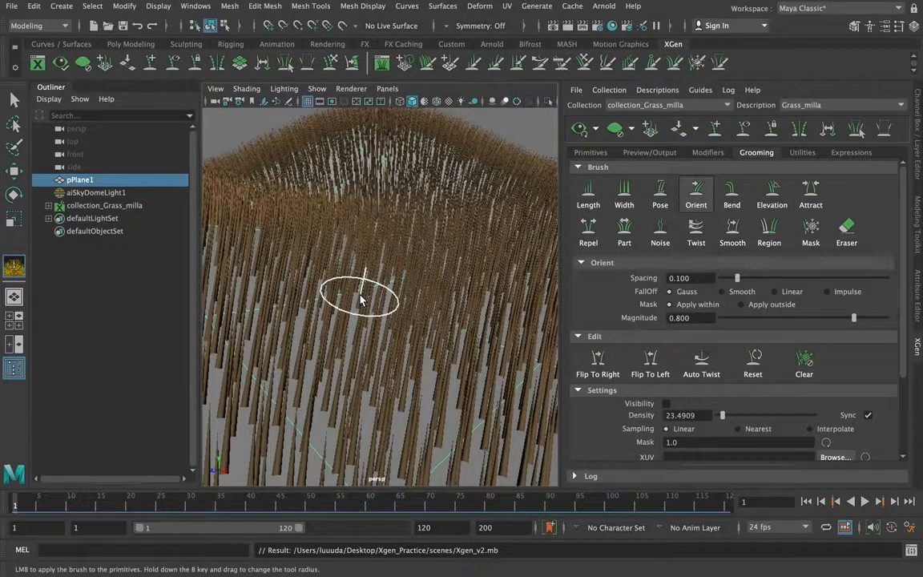
{"action": "left_click_drag", "start_coordinate": [360, 299], "coordinate": [411, 305]}
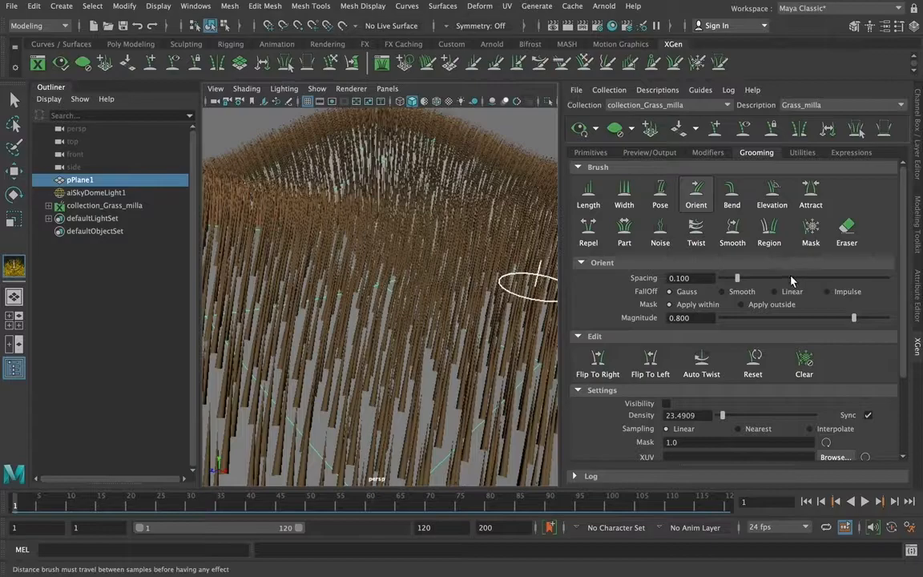
{"action": "mouse_move", "coordinate": [902, 265]}
{"action": "left_mouse_down"}
{"action": "mouse_move", "coordinate": [902, 275]}
{"action": "mouse_move", "coordinate": [903, 253]}
{"action": "left_mouse_up"}
{"action": "mouse_move", "coordinate": [399, 301]}
{"action": "left_mouse_down"}
{"action": "mouse_move", "coordinate": [386, 303]}
{"action": "mouse_move", "coordinate": [403, 306]}
{"action": "mouse_move", "coordinate": [376, 286]}
{"action": "mouse_move", "coordinate": [418, 310]}
{"action": "mouse_move", "coordinate": [387, 285]}
{"action": "mouse_move", "coordinate": [424, 300]}
{"action": "mouse_move", "coordinate": [366, 278]}
{"action": "mouse_move", "coordinate": [368, 245]}
{"action": "mouse_move", "coordinate": [410, 250]}
{"action": "mouse_move", "coordinate": [307, 330]}
{"action": "mouse_move", "coordinate": [304, 346]}
{"action": "mouse_move", "coordinate": [361, 352]}
{"action": "mouse_move", "coordinate": [253, 369]}
{"action": "mouse_move", "coordinate": [306, 354]}
{"action": "mouse_move", "coordinate": [350, 370]}
{"action": "mouse_move", "coordinate": [278, 330]}
{"action": "mouse_move", "coordinate": [386, 300]}
{"action": "mouse_move", "coordinate": [402, 258]}
{"action": "mouse_move", "coordinate": [366, 183]}
{"action": "mouse_move", "coordinate": [298, 204]}
{"action": "mouse_move", "coordinate": [409, 242]}
{"action": "mouse_move", "coordinate": [300, 303]}
{"action": "mouse_move", "coordinate": [382, 373]}
{"action": "mouse_move", "coordinate": [306, 382]}
{"action": "mouse_move", "coordinate": [425, 383]}
{"action": "mouse_move", "coordinate": [403, 262]}
{"action": "left_mouse_up"}
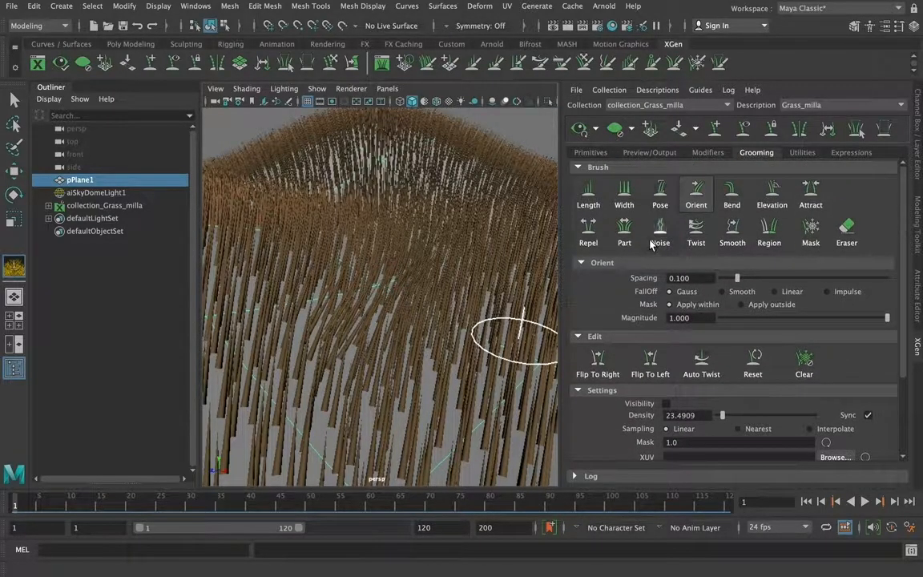
{"action": "left_click", "coordinate": [732, 193]}
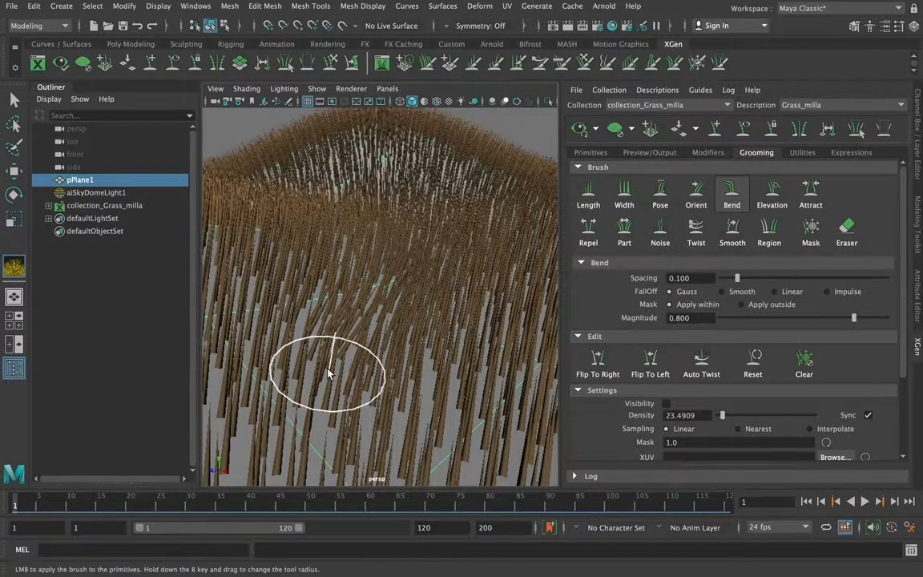
{"action": "mouse_move", "coordinate": [285, 370]}
{"action": "left_mouse_down"}
{"action": "mouse_move", "coordinate": [388, 385]}
{"action": "mouse_move", "coordinate": [338, 384]}
{"action": "mouse_move", "coordinate": [437, 300]}
{"action": "mouse_move", "coordinate": [503, 323]}
{"action": "mouse_move", "coordinate": [471, 399]}
{"action": "mouse_move", "coordinate": [484, 425]}
{"action": "left_mouse_up"}
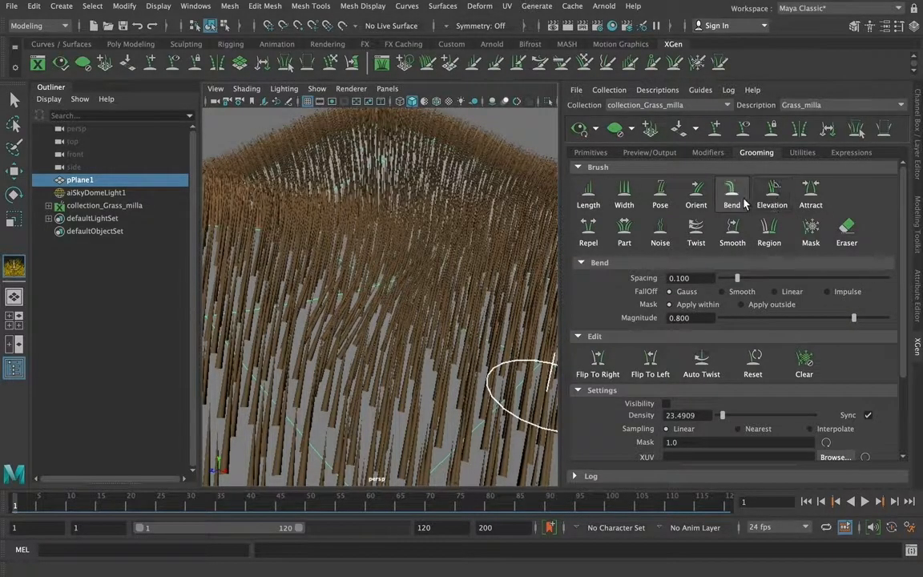
Switch to the Length brush, set its spacing to about 0.405 and turn the groom's visibility back on
{"action": "left_click", "coordinate": [588, 196]}
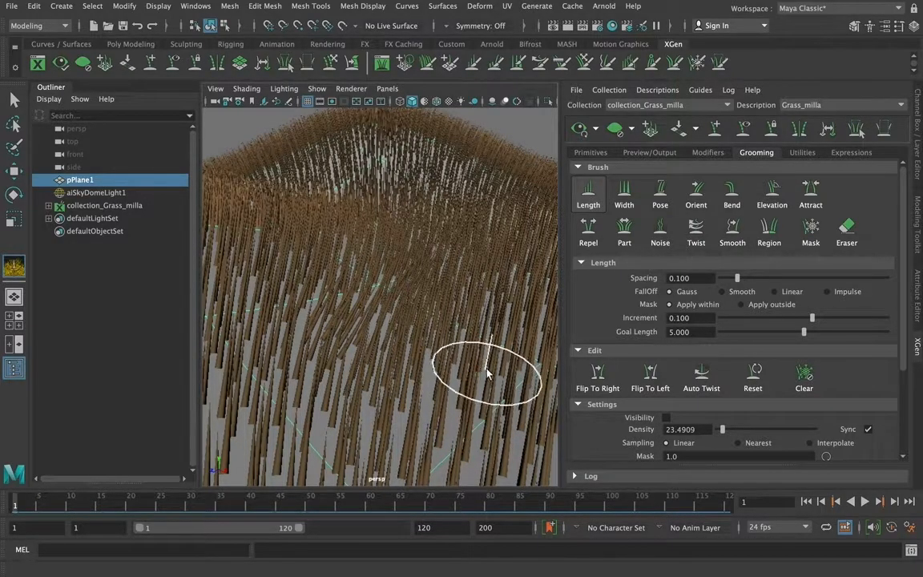
{"action": "scroll", "coordinate": [900, 273], "scroll_direction": "down", "scroll_amount": 1}
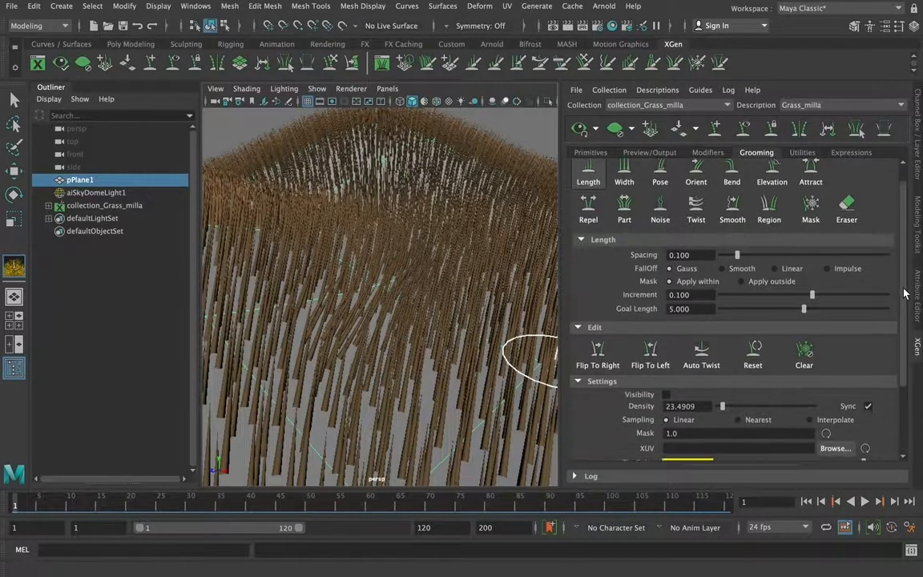
{"action": "left_click", "coordinate": [666, 390]}
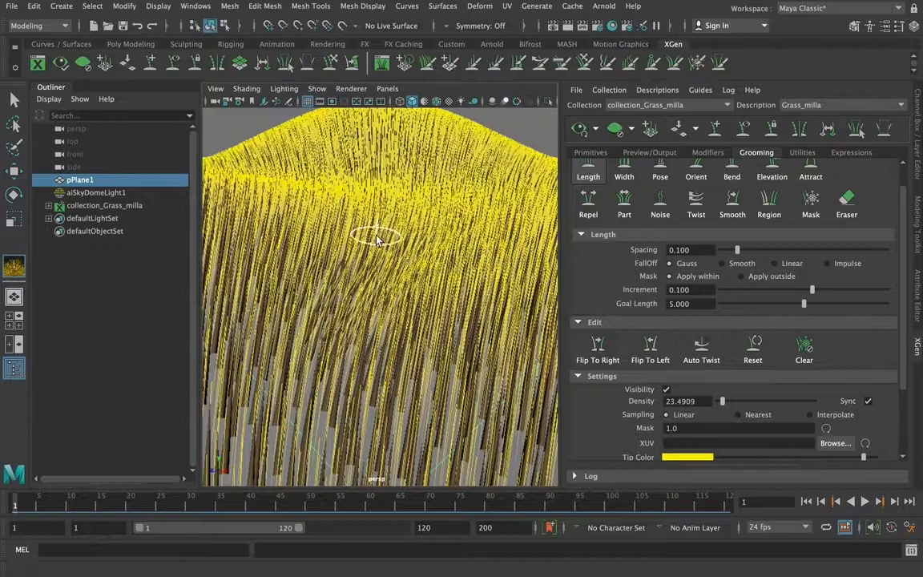
{"action": "scroll", "coordinate": [904, 201], "scroll_direction": "up", "scroll_amount": 2}
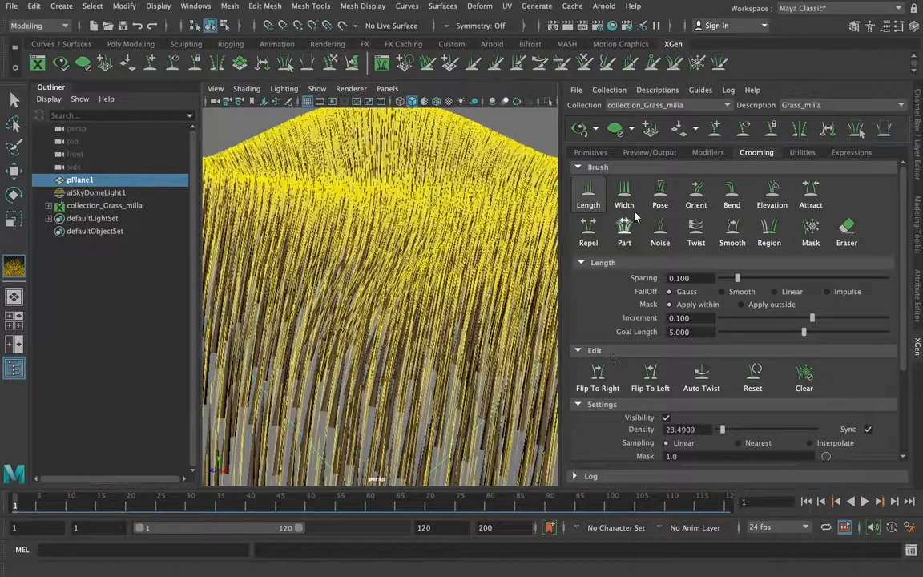
{"action": "left_click", "coordinate": [704, 158]}
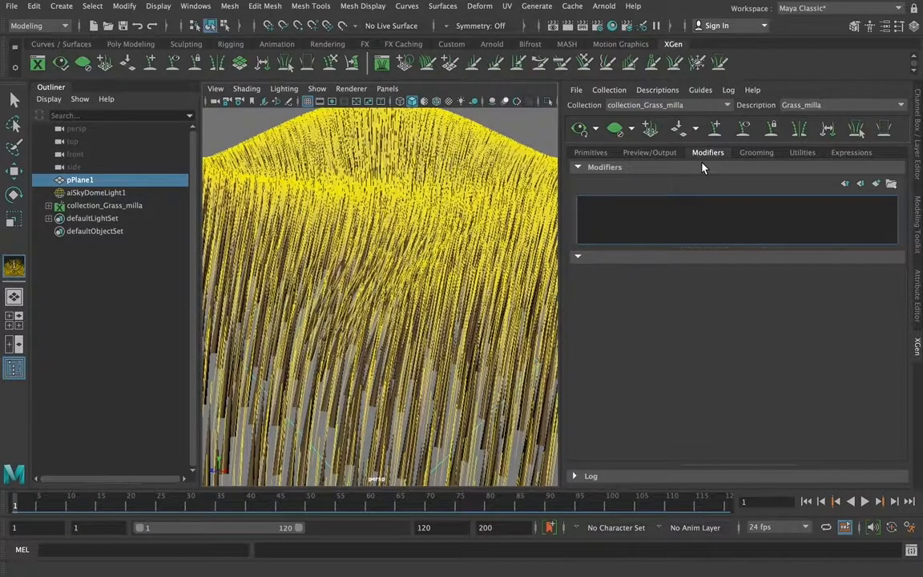
{"action": "left_click", "coordinate": [756, 153]}
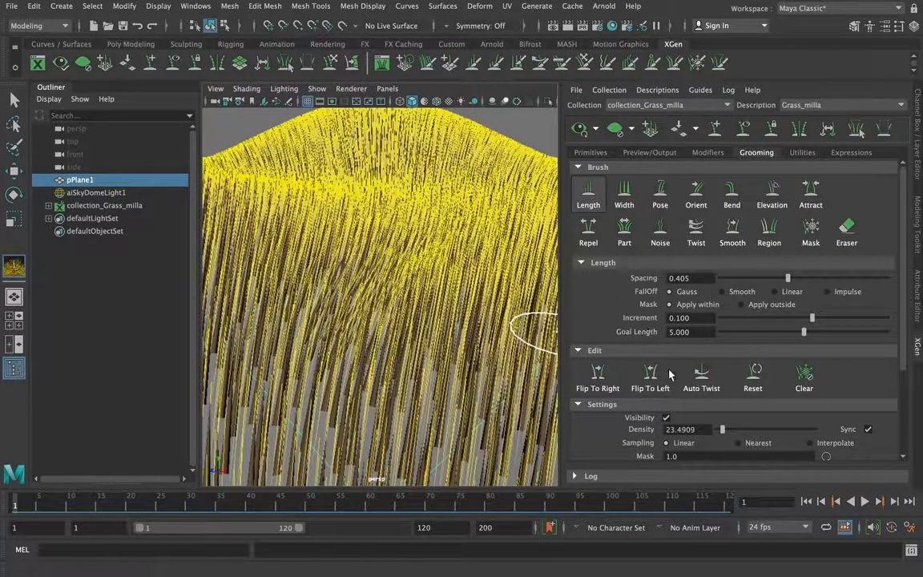
{"action": "scroll", "coordinate": [887, 329], "scroll_direction": "down", "scroll_amount": 5}
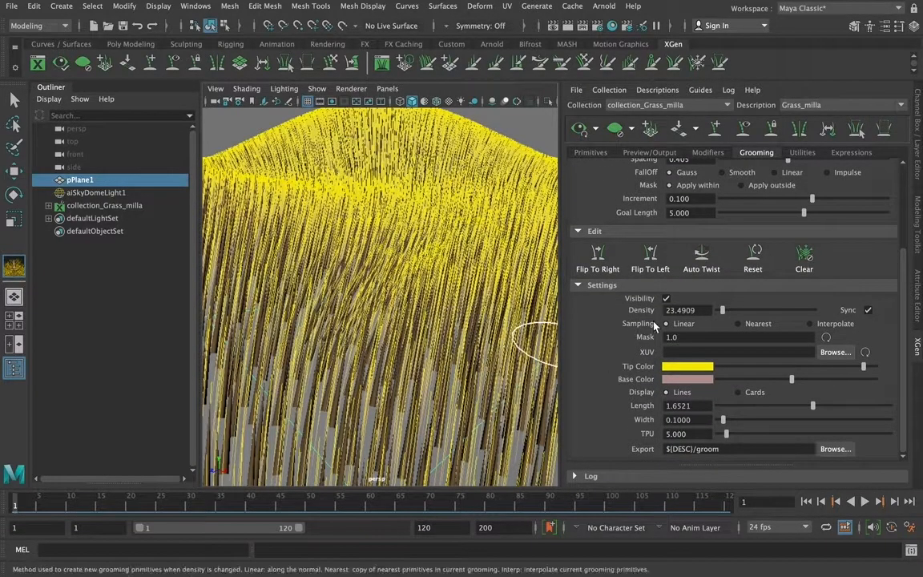
{"action": "left_click", "coordinate": [667, 299]}
{"action": "left_click", "coordinate": [667, 299]}
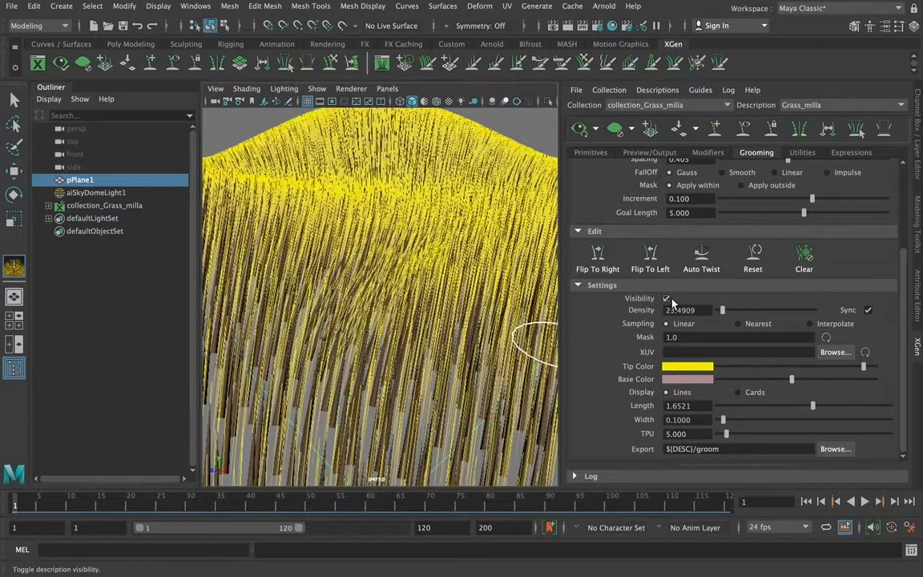
{"action": "scroll", "coordinate": [801, 256], "scroll_direction": "up", "scroll_amount": 5}
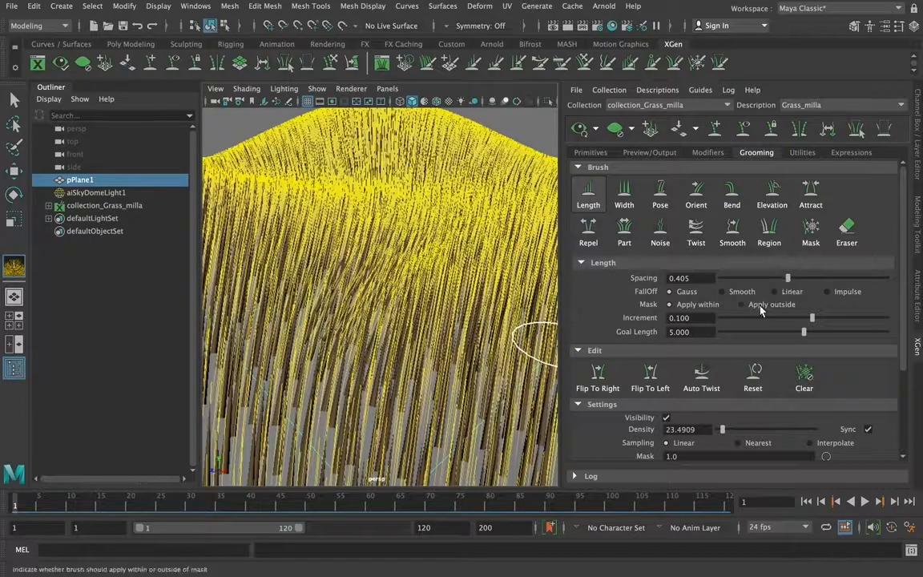
Brush the hill's grass with the Length brush at an increment of about 0.447 and a goal length of 10
{"action": "left_click_drag", "start_coordinate": [823, 319], "coordinate": [905, 333]}
{"action": "mouse_move", "coordinate": [343, 308]}
{"action": "left_mouse_down"}
{"action": "mouse_move", "coordinate": [338, 276]}
{"action": "mouse_move", "coordinate": [365, 347]}
{"action": "mouse_move", "coordinate": [465, 257]}
{"action": "mouse_move", "coordinate": [320, 319]}
{"action": "mouse_move", "coordinate": [392, 383]}
{"action": "mouse_move", "coordinate": [303, 176]}
{"action": "left_mouse_up"}
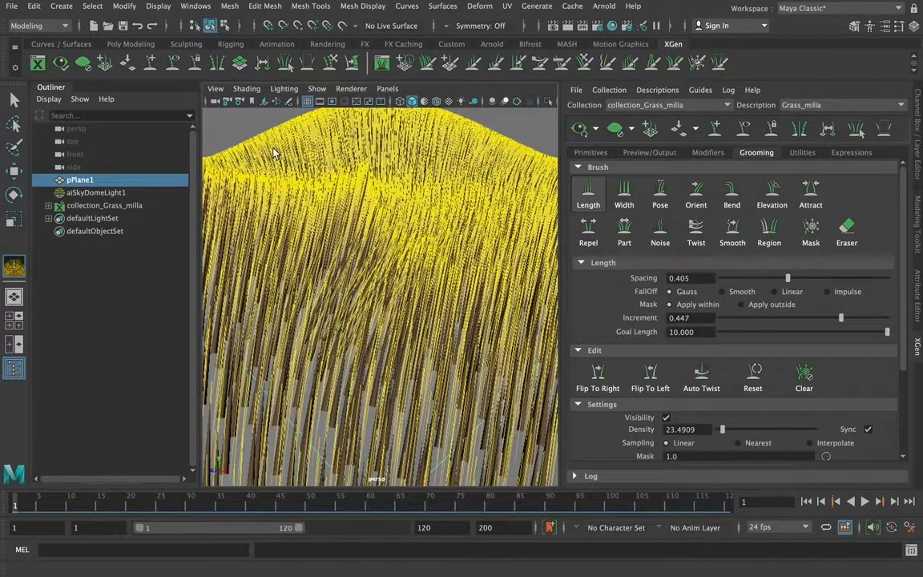
{"action": "left_click_drag", "start_coordinate": [302, 192], "coordinate": [499, 362], "text": "alt"}
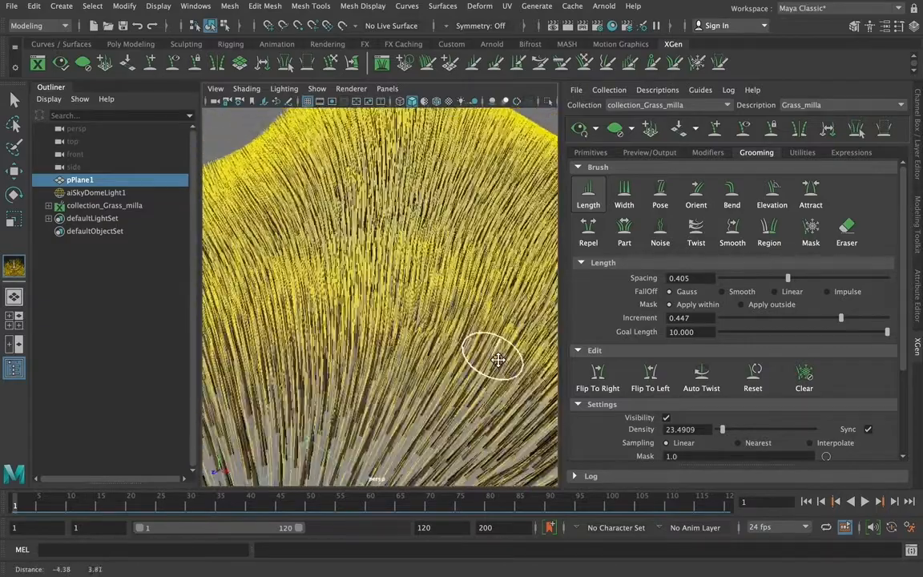
{"action": "middle_click_drag", "start_coordinate": [498, 363], "coordinate": [529, 389], "text": "alt"}
{"action": "mouse_move", "coordinate": [227, 153]}
{"action": "left_mouse_down", "text": "alt"}
{"action": "mouse_move", "coordinate": [355, 243]}
{"action": "mouse_move", "coordinate": [501, 213]}
{"action": "mouse_move", "coordinate": [472, 172]}
{"action": "mouse_move", "coordinate": [383, 371]}
{"action": "mouse_move", "coordinate": [408, 309]}
{"action": "mouse_move", "coordinate": [476, 231]}
{"action": "mouse_move", "coordinate": [469, 242]}
{"action": "left_mouse_up", "text": "alt"}
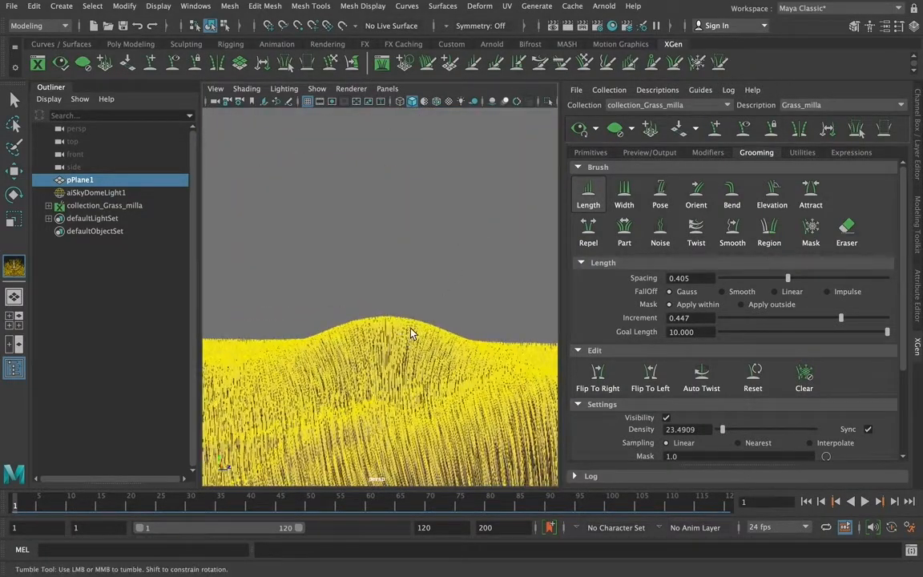
{"action": "right_click_drag", "start_coordinate": [435, 330], "coordinate": [506, 532], "text": "alt"}
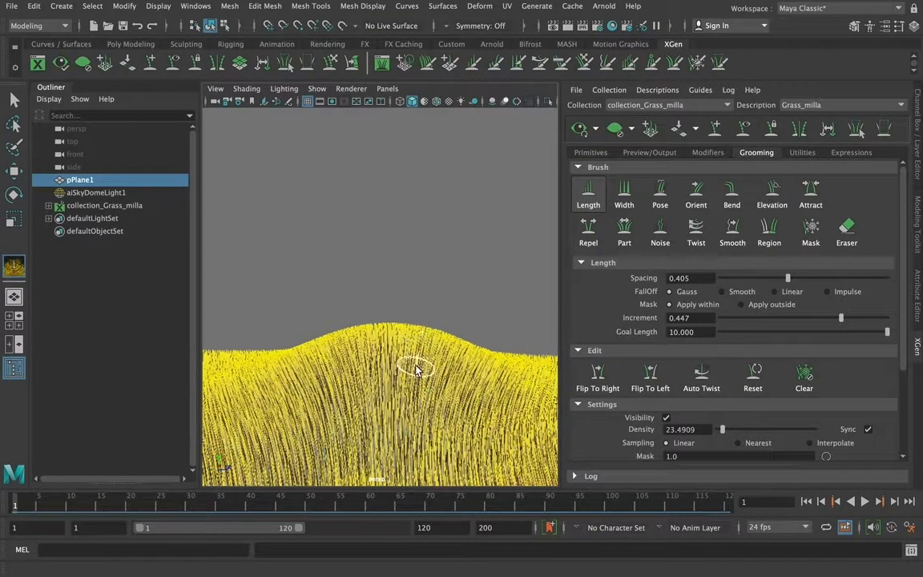
Raise the Length brush's goal length to 40 and lengthen the grass around the hilltop
{"action": "double_click", "coordinate": [709, 332]}
{"action": "type", "text": "20"}
{"action": "key", "text": "Return"}
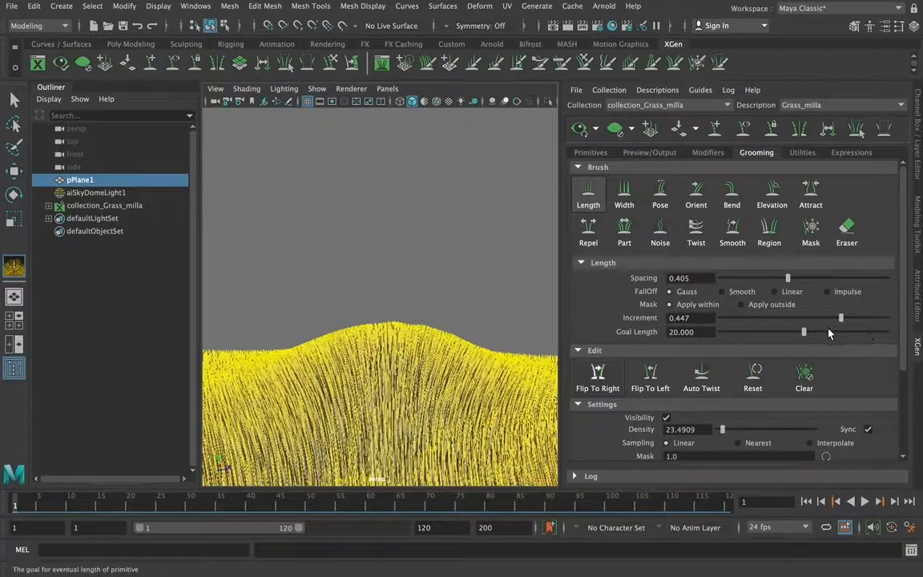
{"action": "left_click", "coordinate": [888, 332]}
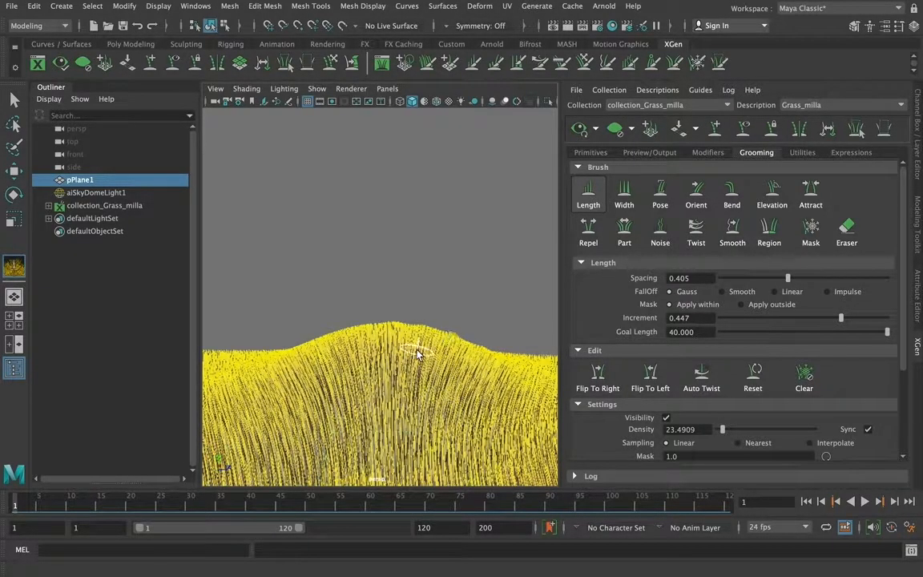
{"action": "left_click_drag", "start_coordinate": [474, 361], "coordinate": [415, 379], "text": "alt"}
{"action": "middle_click_drag", "start_coordinate": [462, 386], "coordinate": [403, 296], "text": "alt"}
{"action": "left_click_drag", "start_coordinate": [478, 353], "coordinate": [504, 381], "text": "alt"}
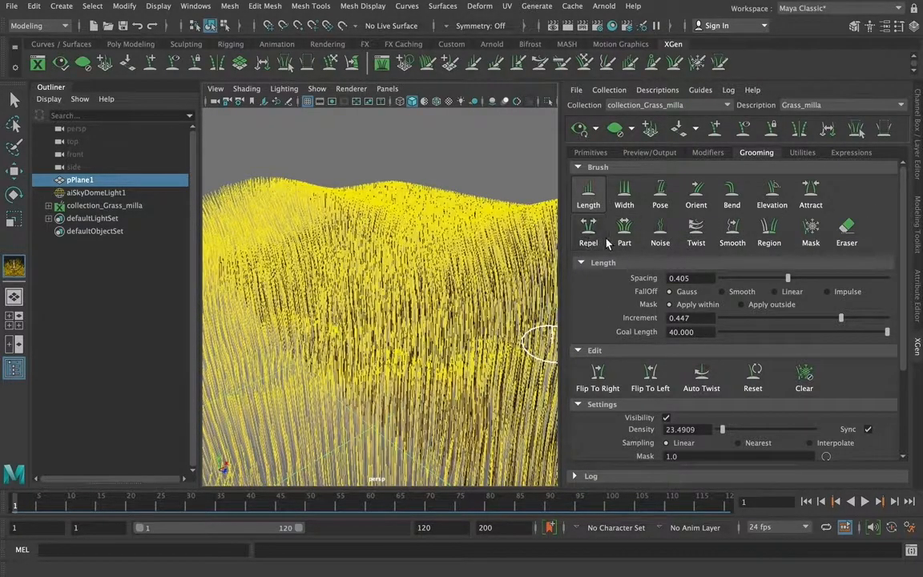
Pull the grass in the middle of the slope together with the Attract brush and set its spacing to about 0.627
{"action": "left_click", "coordinate": [811, 193]}
{"action": "mouse_move", "coordinate": [332, 359]}
{"action": "left_mouse_down"}
{"action": "mouse_move", "coordinate": [330, 336]}
{"action": "mouse_move", "coordinate": [314, 347]}
{"action": "mouse_move", "coordinate": [391, 385]}
{"action": "left_mouse_up"}
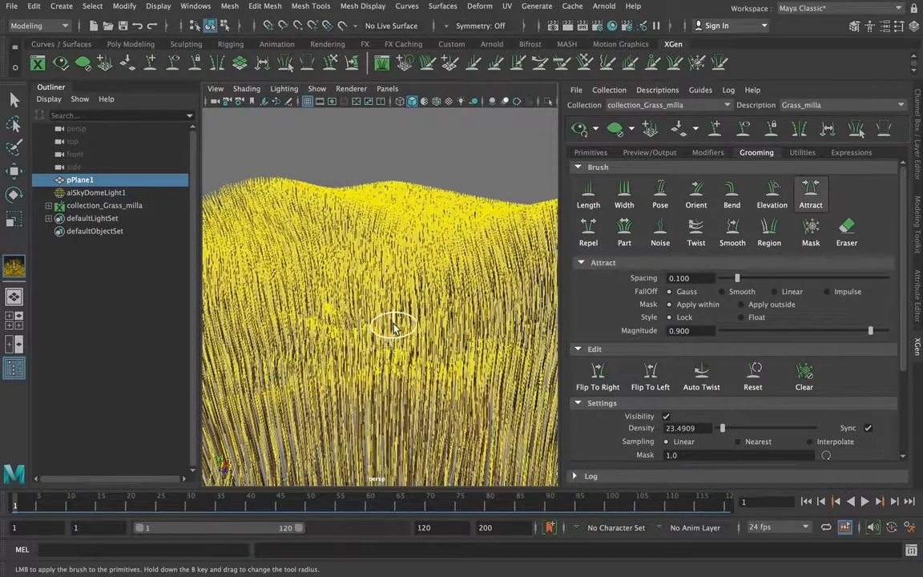
{"action": "left_click", "coordinate": [828, 278]}
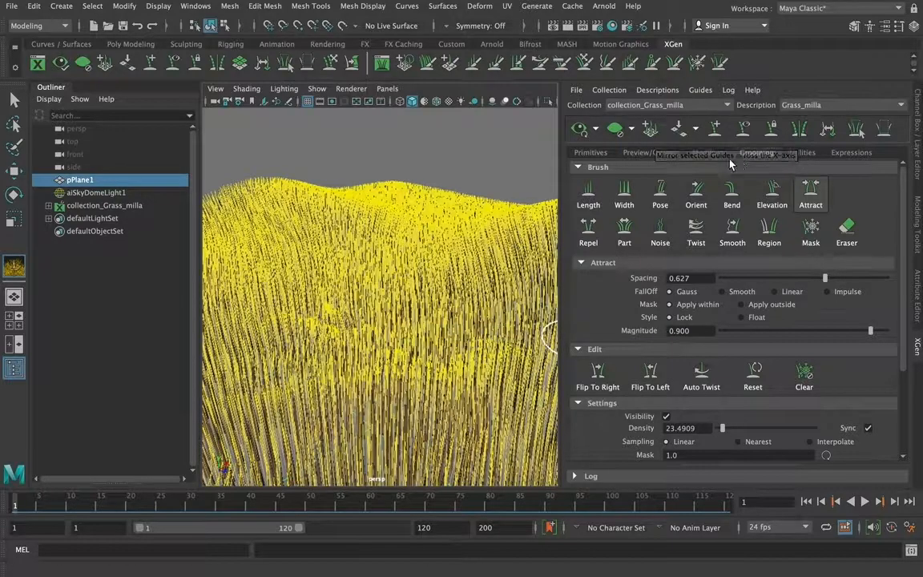
Add a Noise modifier to the grass description and switch it off and on to compare its effect
{"action": "left_click", "coordinate": [705, 153]}
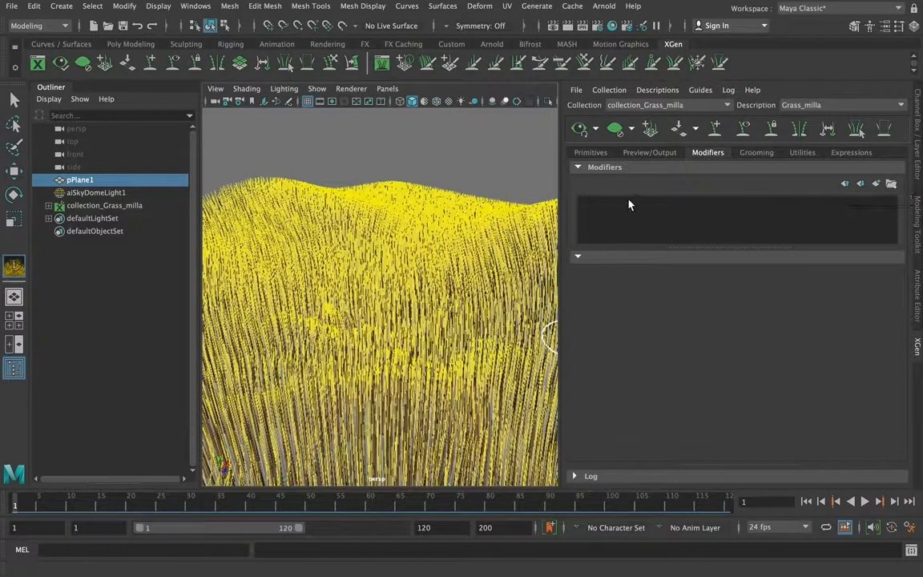
{"action": "left_click", "coordinate": [876, 184]}
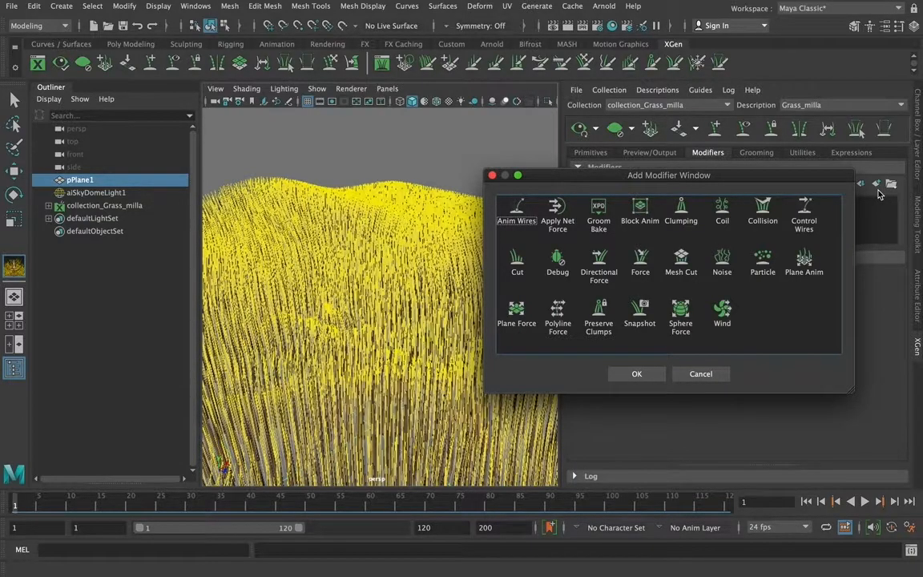
{"action": "left_click", "coordinate": [724, 259]}
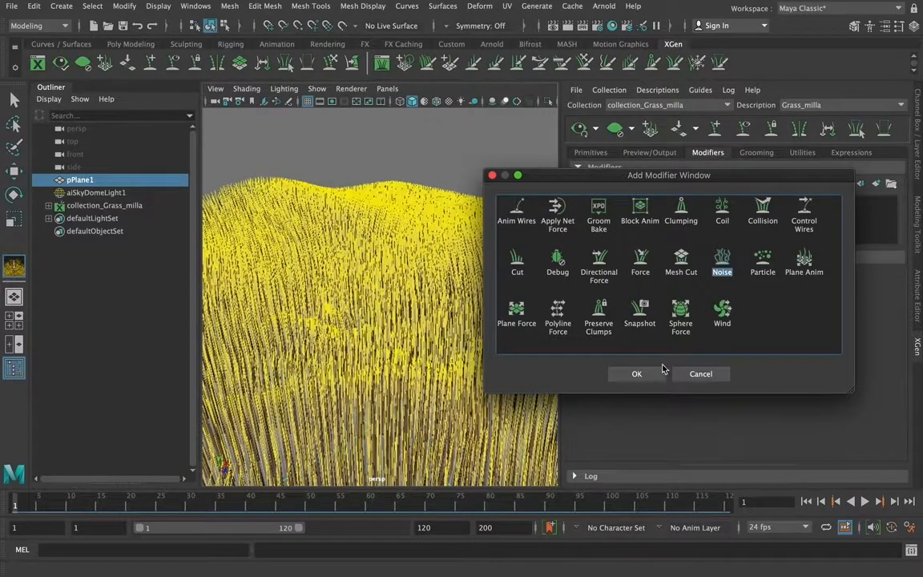
{"action": "left_click", "coordinate": [641, 374]}
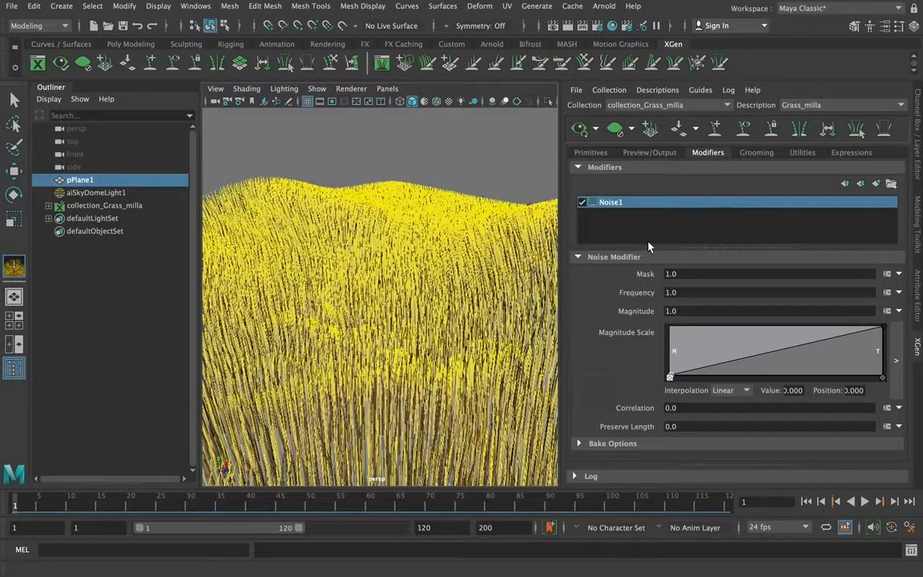
{"action": "left_click", "coordinate": [582, 203]}
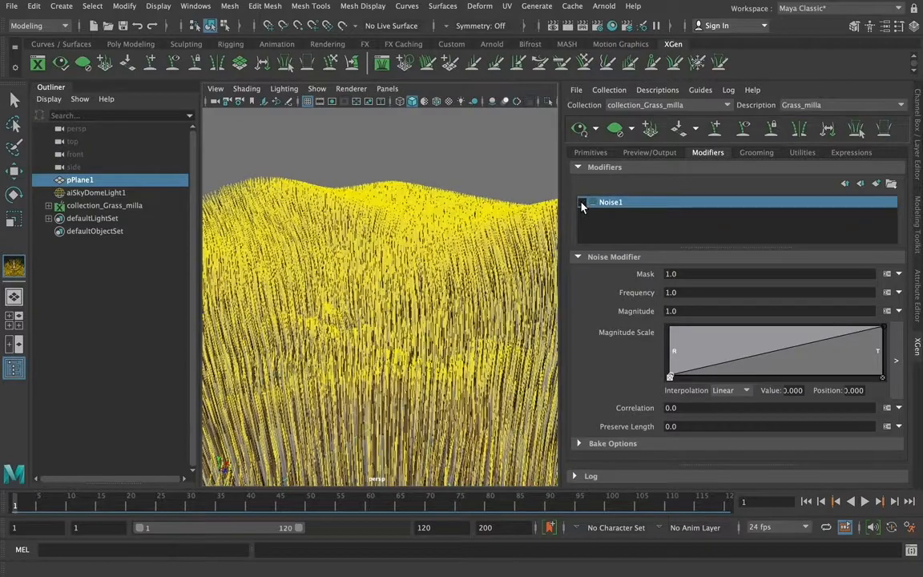
{"action": "left_click", "coordinate": [582, 203]}
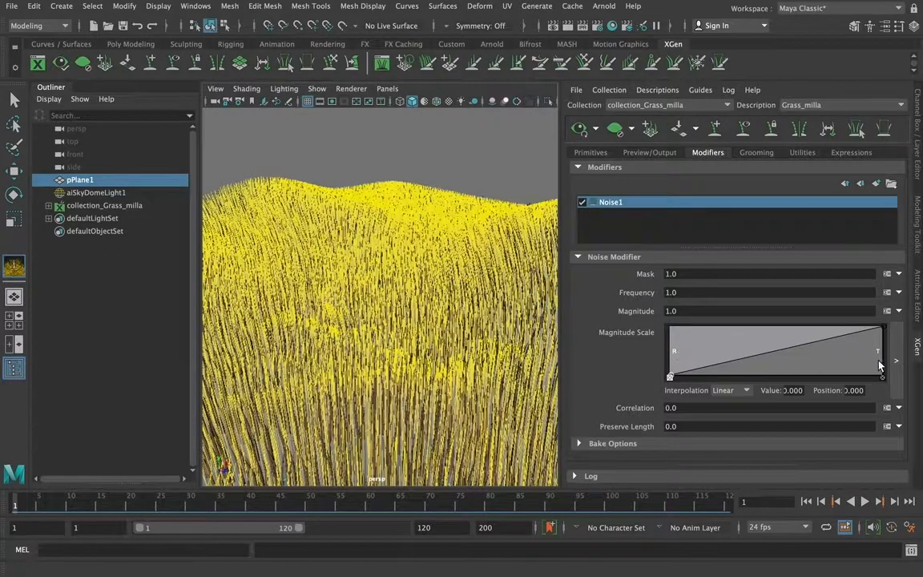
Add two points to the noise magnitude scale ramp, raise its root value to about 0.329 and make the interpolation Smooth
{"action": "left_click_drag", "start_coordinate": [744, 369], "coordinate": [742, 333]}
{"action": "left_click_drag", "start_coordinate": [848, 337], "coordinate": [853, 348]}
{"action": "left_click", "coordinate": [744, 390]}
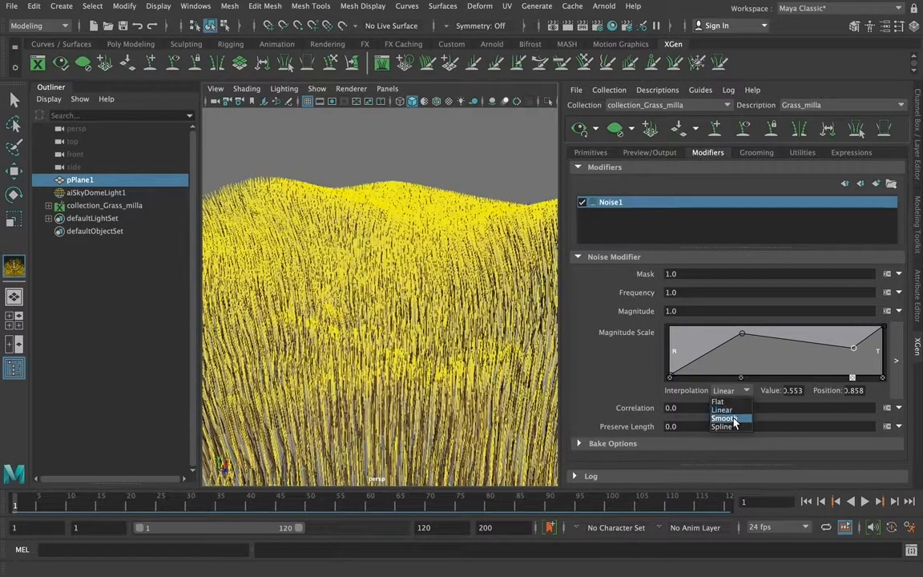
{"action": "left_click", "coordinate": [726, 419]}
{"action": "left_click_drag", "start_coordinate": [742, 333], "coordinate": [746, 342]}
{"action": "left_click", "coordinate": [740, 390]}
{"action": "left_click", "coordinate": [724, 419]}
{"action": "left_click_drag", "start_coordinate": [671, 375], "coordinate": [672, 359]}
{"action": "left_click", "coordinate": [721, 390]}
{"action": "left_click", "coordinate": [724, 418]}
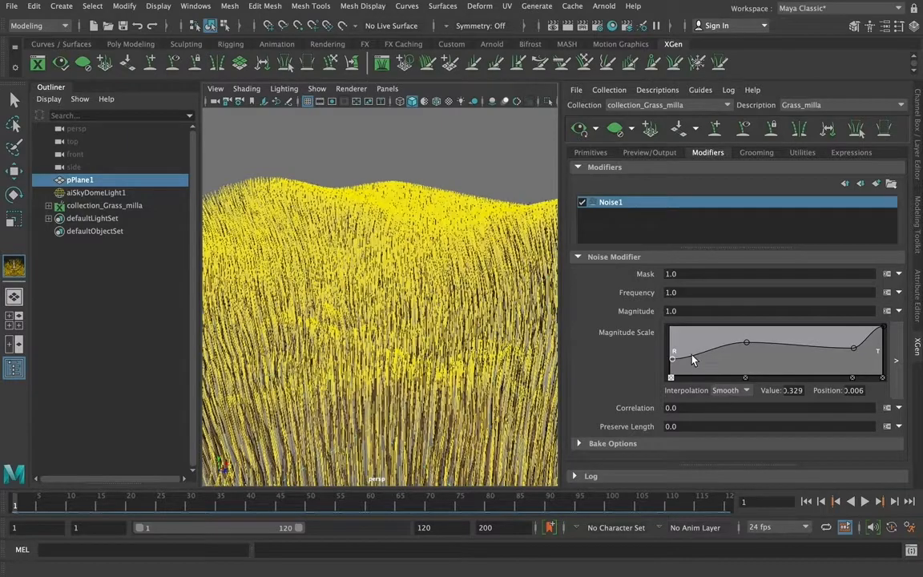
Reshape the noise magnitude scale ramp with a zero tip, a full-height peak before the middle and a point of about 0.684 at position 0.226
{"action": "left_click_drag", "start_coordinate": [883, 329], "coordinate": [897, 385]}
{"action": "left_click_drag", "start_coordinate": [754, 346], "coordinate": [749, 317]}
{"action": "left_click", "coordinate": [854, 350]}
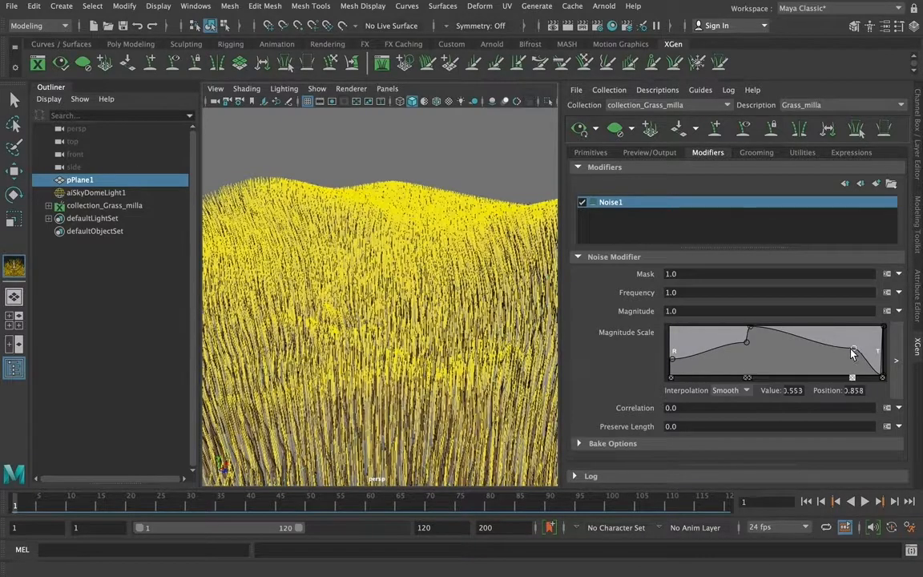
{"action": "left_click_drag", "start_coordinate": [853, 350], "coordinate": [813, 345]}
{"action": "left_click_drag", "start_coordinate": [719, 340], "coordinate": [719, 346]}
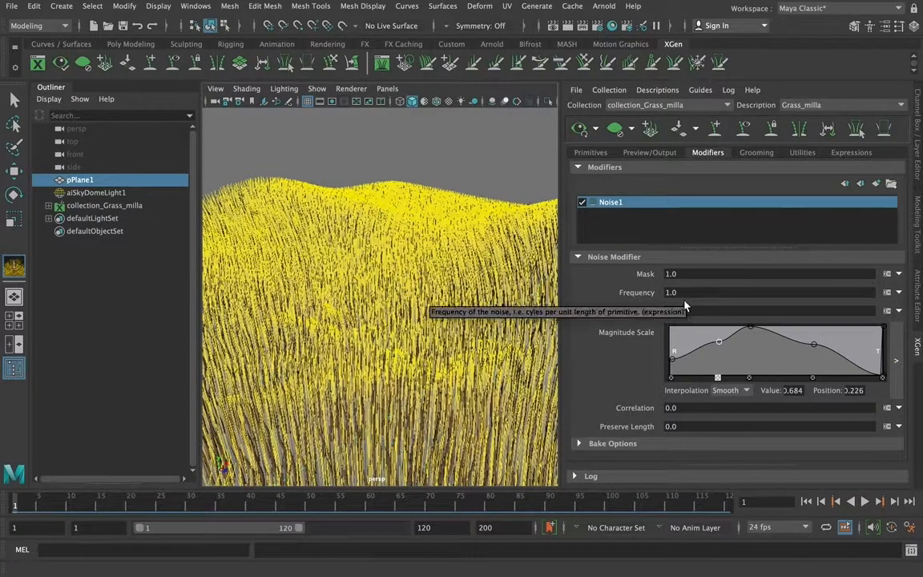
Try a noise magnitude of 5 on the grass
{"action": "left_click_drag", "start_coordinate": [691, 310], "coordinate": [639, 313]}
{"action": "type", "text": "5"}
{"action": "key", "text": "Return"}
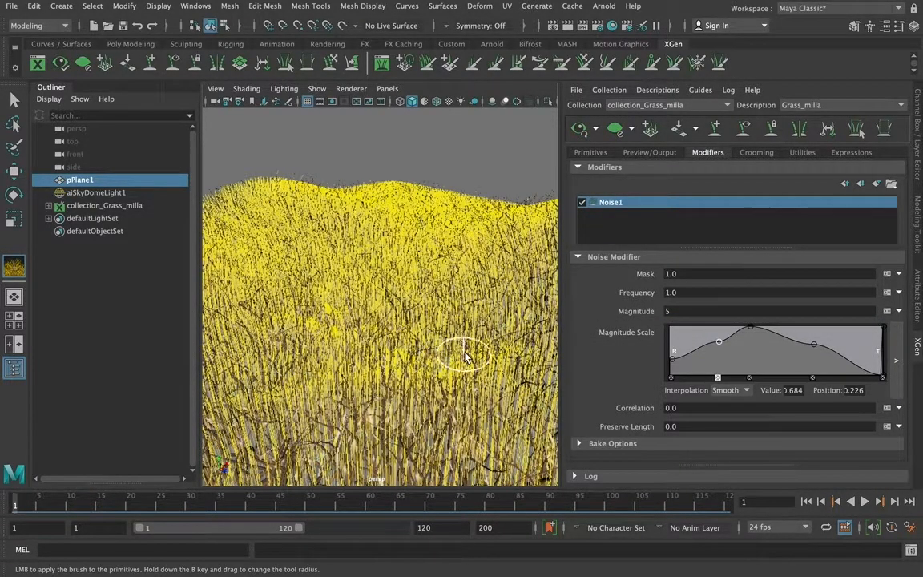
Set both the magnitude and the frequency of the noise modifier to 2 and render the current frame with Arnold
{"action": "double_click", "coordinate": [711, 311]}
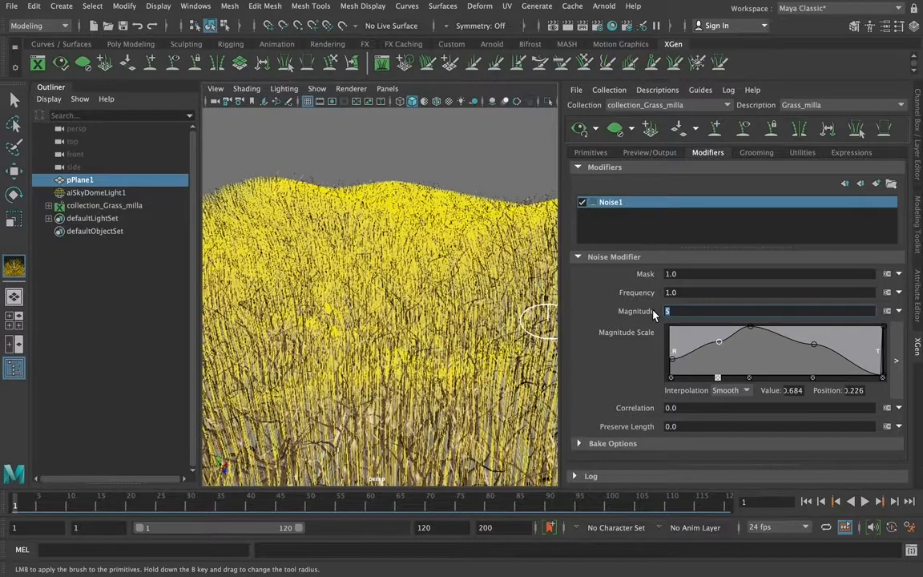
{"action": "type", "text": "2"}
{"action": "key", "text": "Return"}
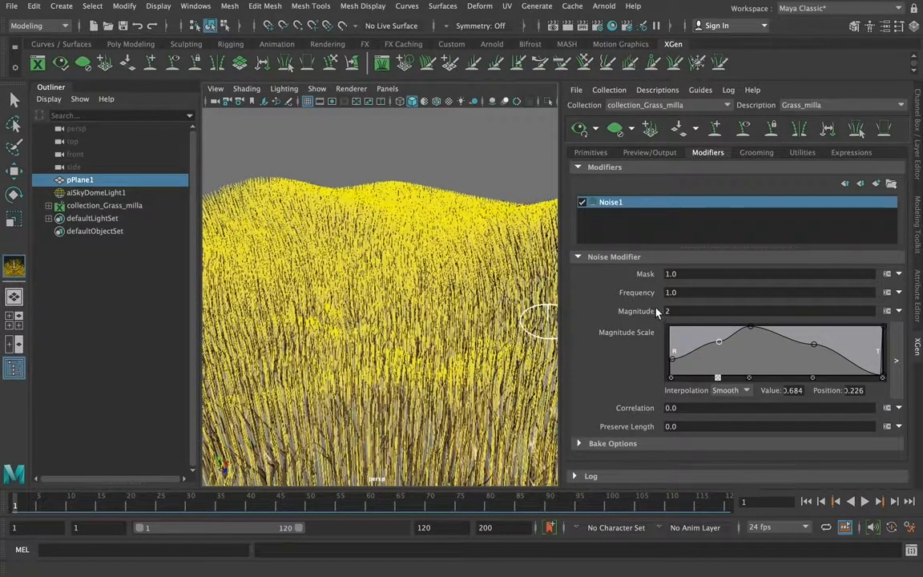
{"action": "double_click", "coordinate": [671, 292]}
{"action": "type", "text": "2"}
{"action": "key", "text": "Return"}
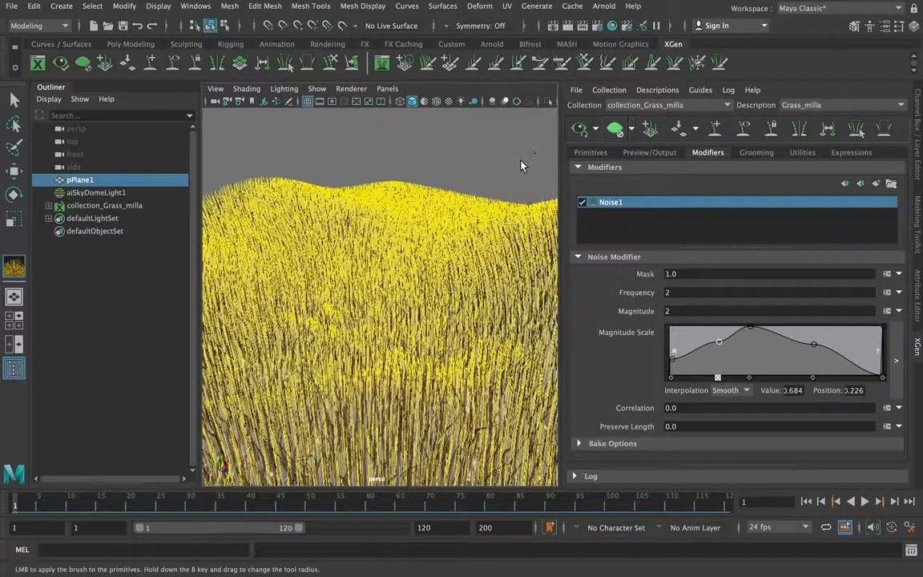
{"action": "left_click", "coordinate": [568, 26]}
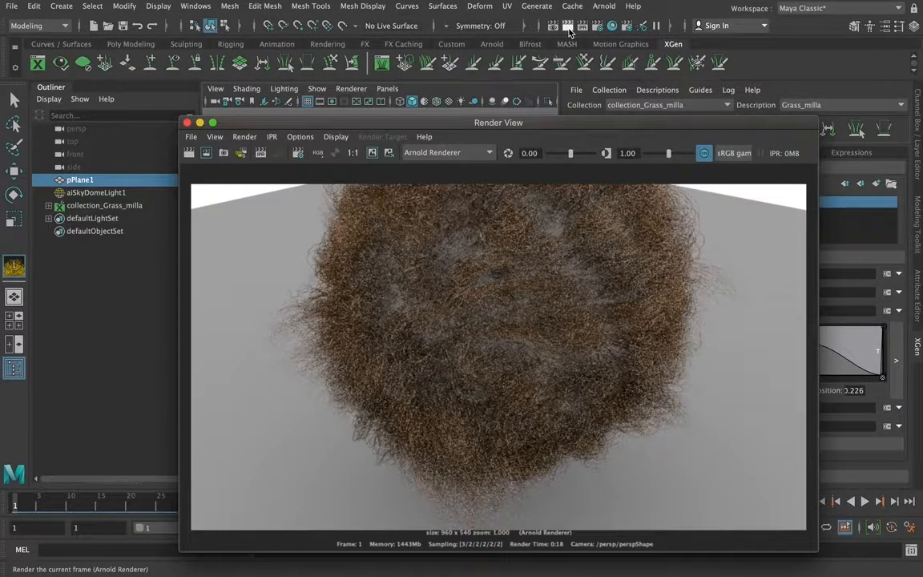
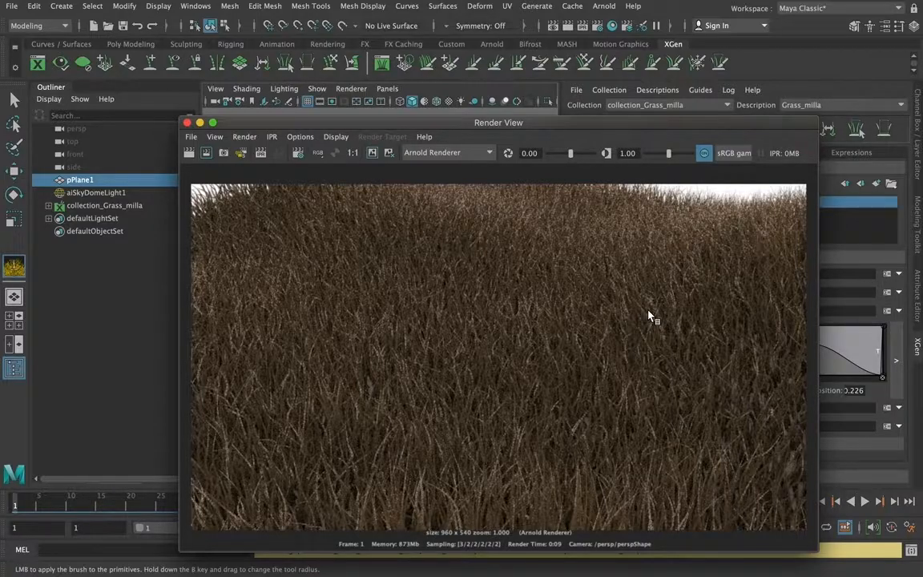
Add a second Noise modifier to the grass and set its magnitude to 5
{"action": "left_click", "coordinate": [186, 122]}
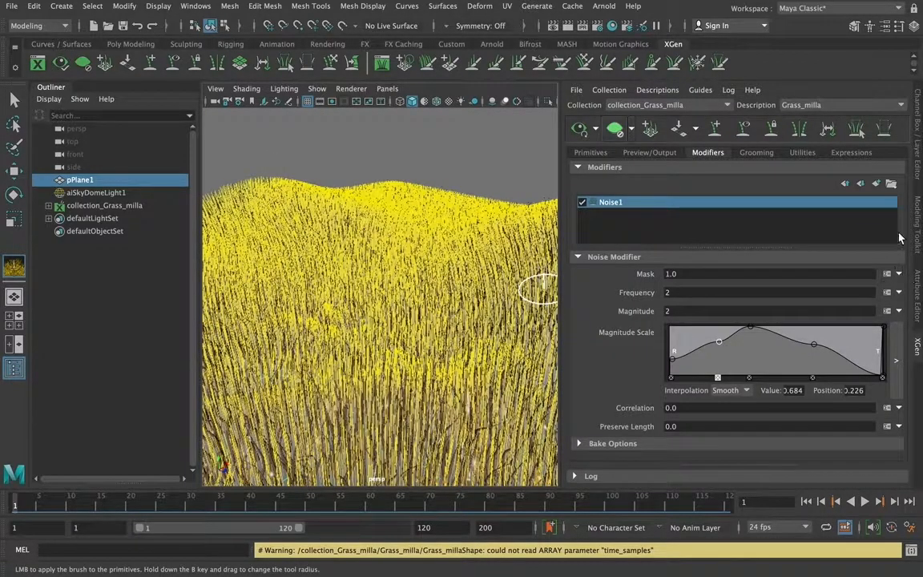
{"action": "left_click", "coordinate": [877, 185]}
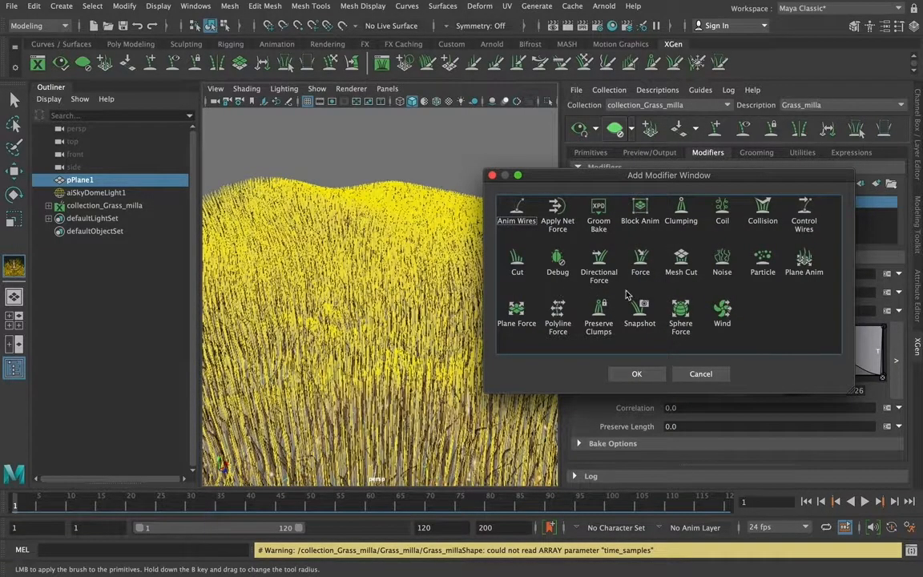
{"action": "left_click", "coordinate": [723, 266]}
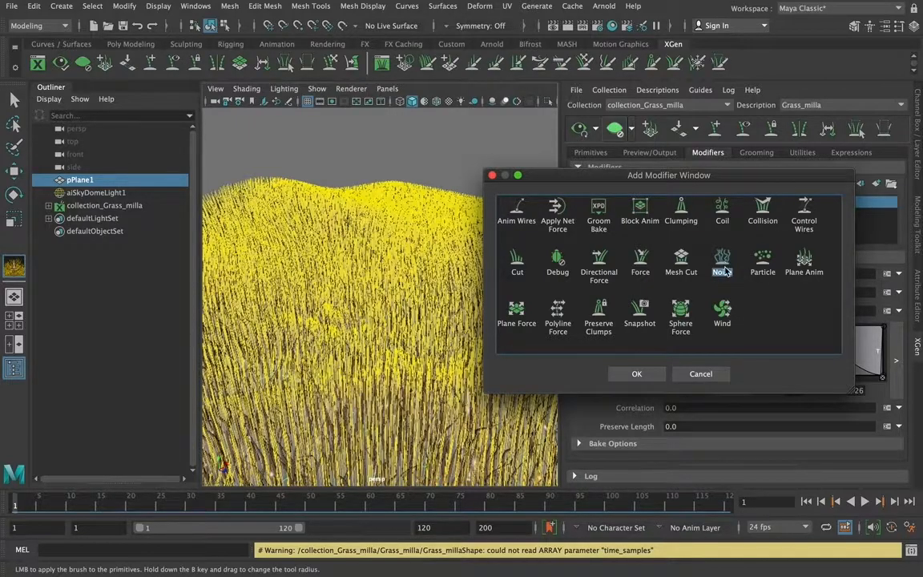
{"action": "left_click", "coordinate": [637, 374]}
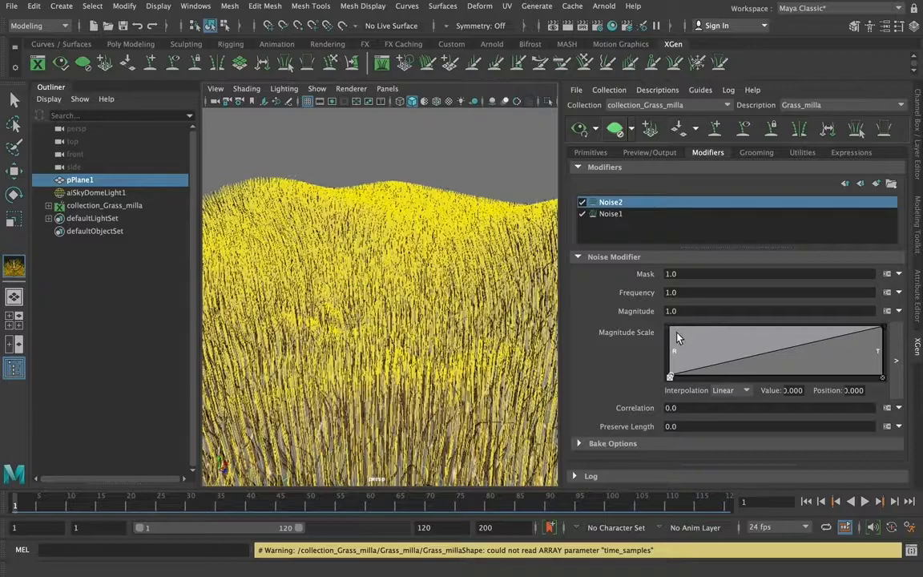
{"action": "left_click", "coordinate": [621, 314]}
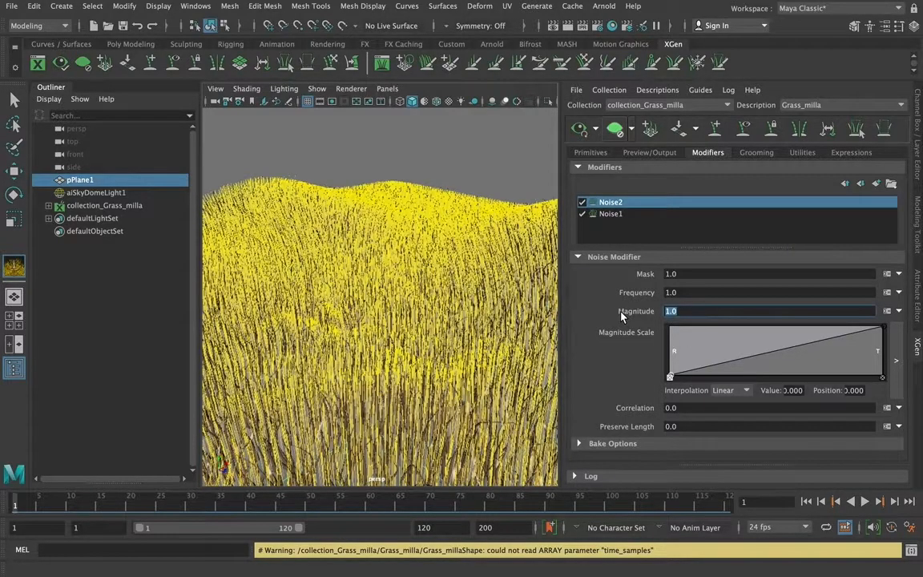
{"action": "type", "text": "5"}
{"action": "key", "text": "Return"}
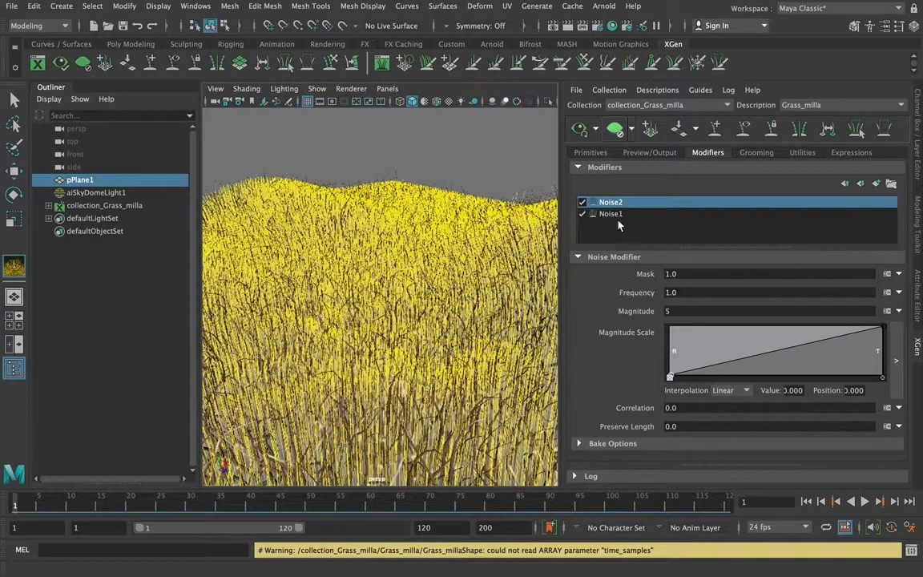
Switch the second noise modifier off and on to compare its effect on the grass
{"action": "left_click", "coordinate": [582, 203]}
{"action": "left_click", "coordinate": [582, 203]}
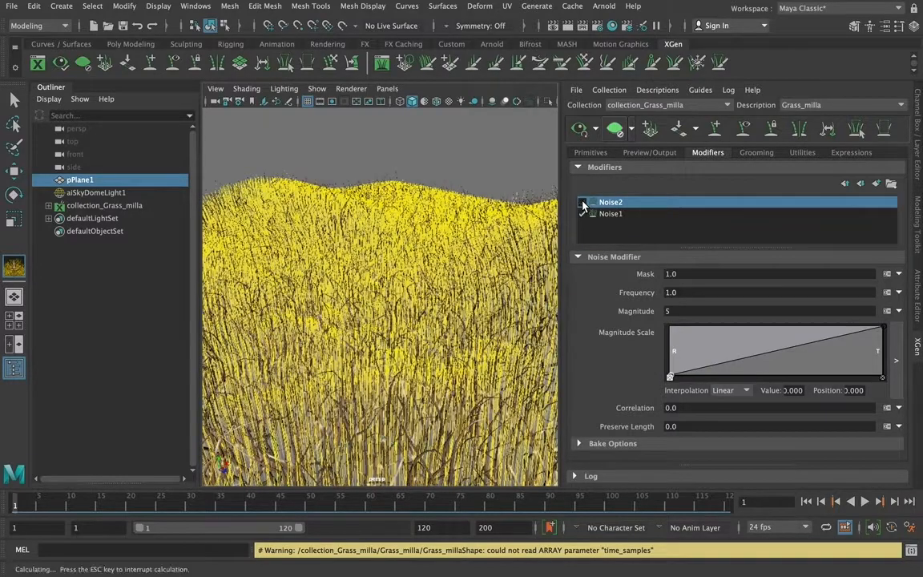
{"action": "left_click", "coordinate": [582, 203]}
{"action": "left_click", "coordinate": [582, 202]}
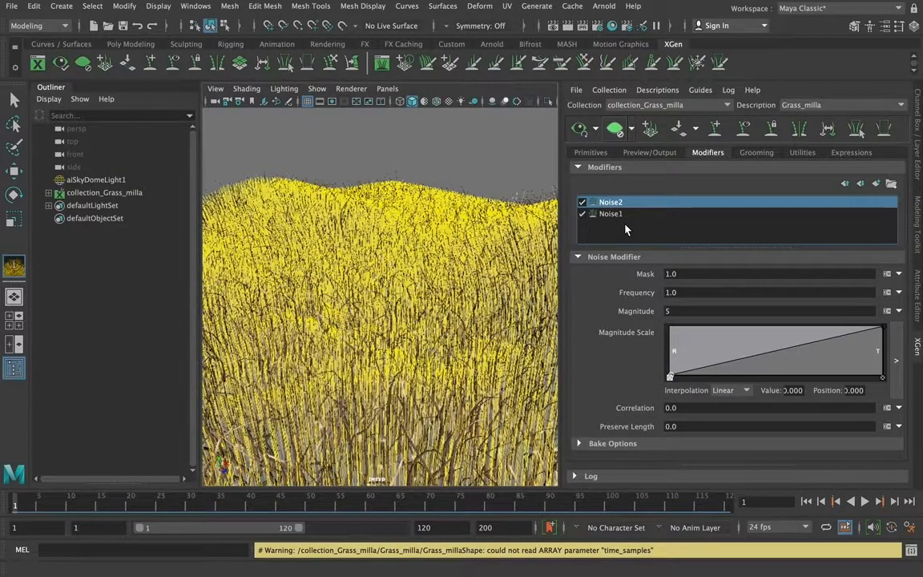
Undo the accidental deletion of the ground plane and delete the Noise2 modifier from the grass
{"action": "right_click", "coordinate": [630, 201]}
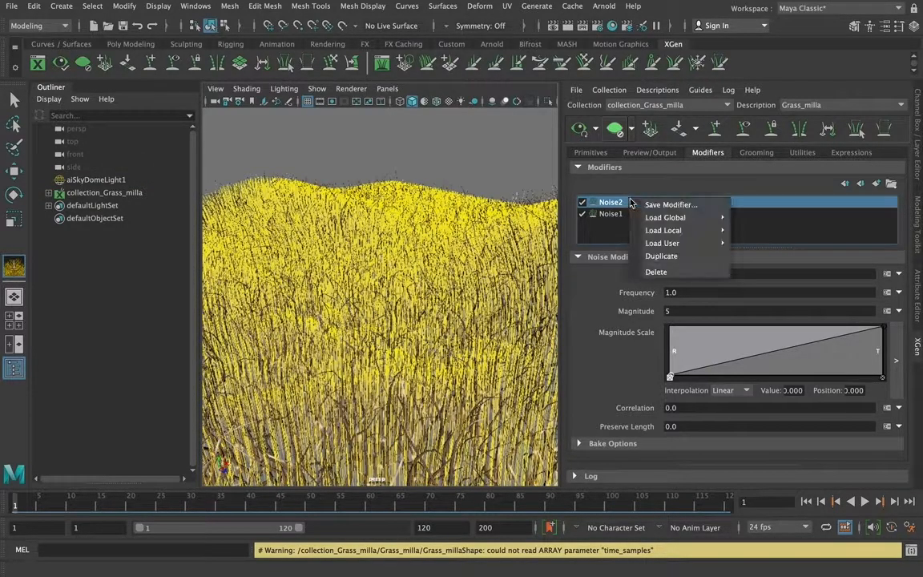
{"action": "left_click", "coordinate": [606, 234]}
{"action": "key", "text": "ctrl+z"}
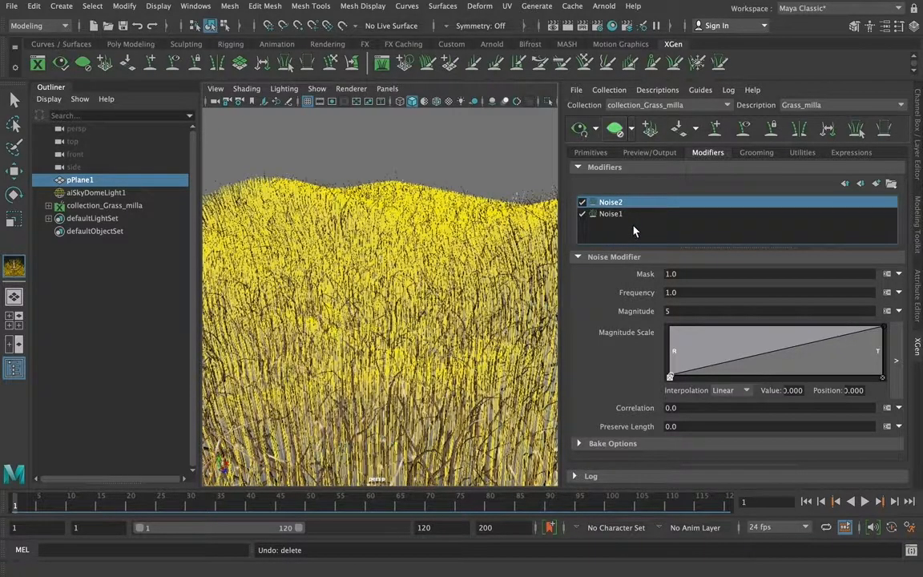
{"action": "right_click", "coordinate": [647, 203]}
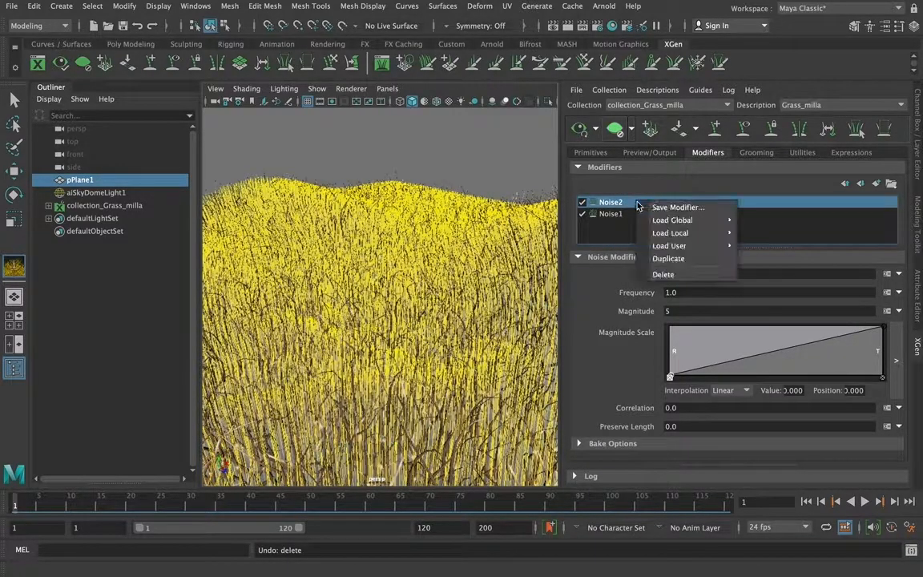
{"action": "left_click", "coordinate": [663, 274]}
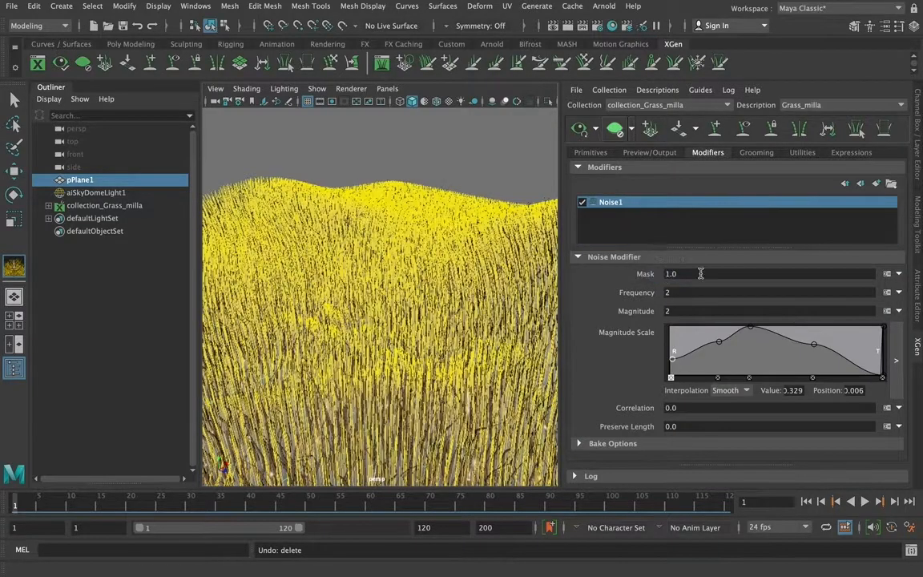
Add a Clumping modifier to the grass and set its clump value to 5
{"action": "left_click", "coordinate": [874, 185]}
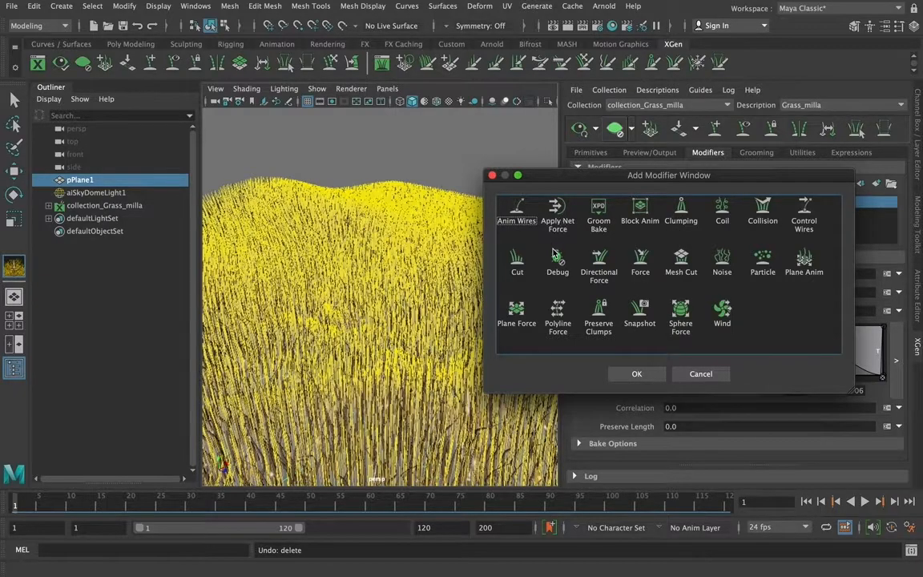
{"action": "left_click", "coordinate": [683, 212]}
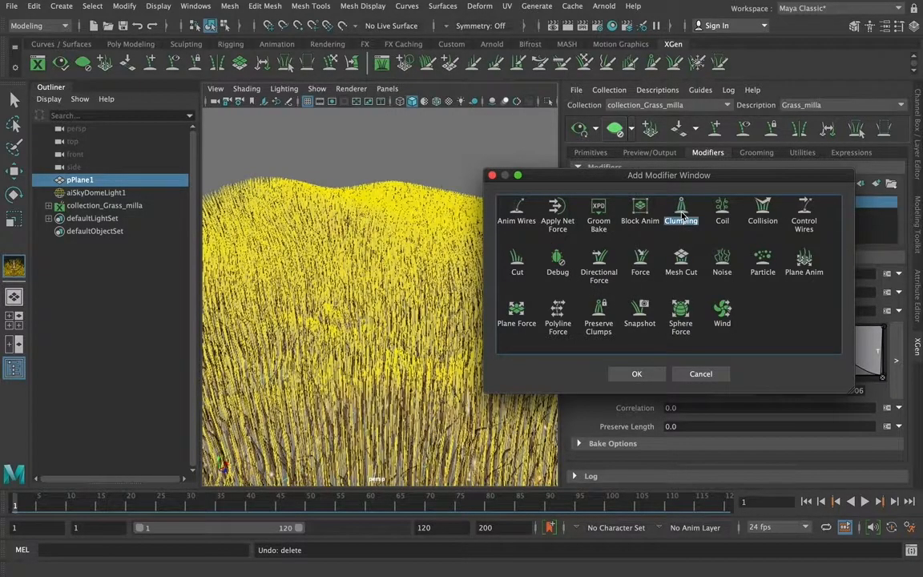
{"action": "left_click", "coordinate": [625, 374]}
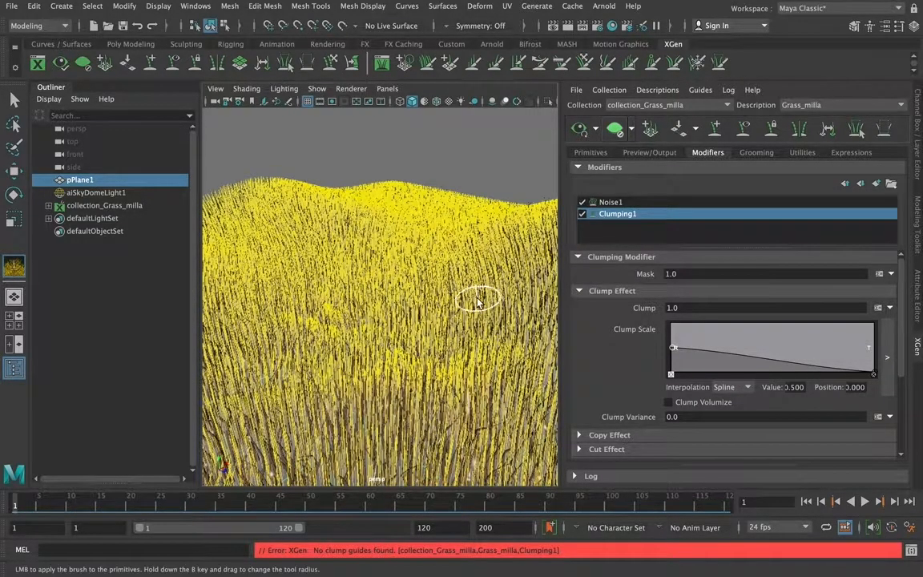
{"action": "scroll", "coordinate": [900, 281], "scroll_direction": "down", "scroll_amount": 1}
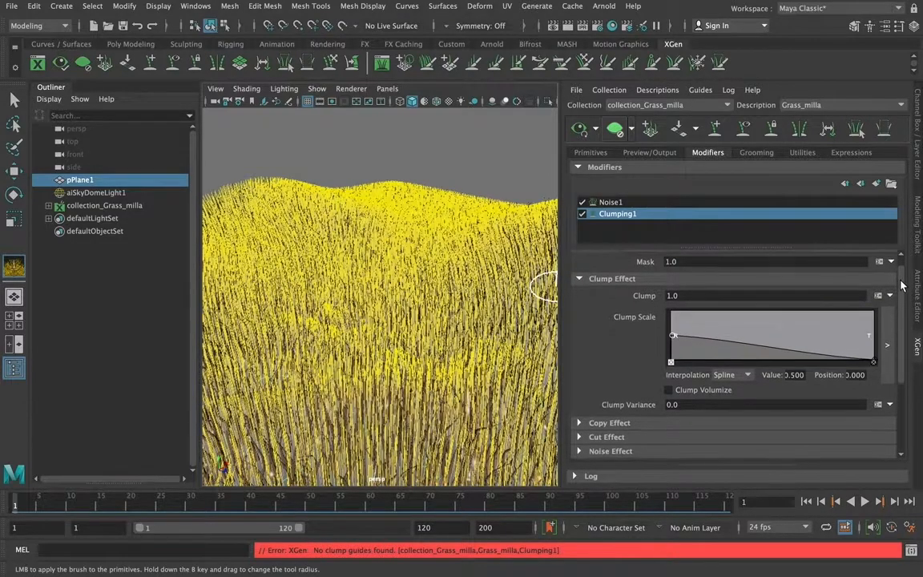
{"action": "left_click_drag", "start_coordinate": [901, 281], "coordinate": [910, 355]}
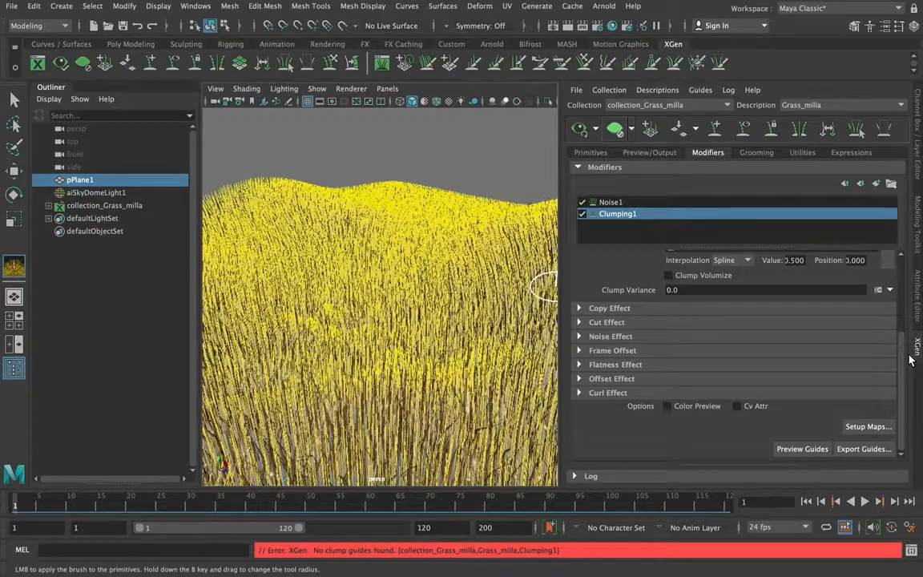
{"action": "left_click_drag", "start_coordinate": [910, 361], "coordinate": [899, 273]}
{"action": "left_click_drag", "start_coordinate": [685, 311], "coordinate": [632, 313]}
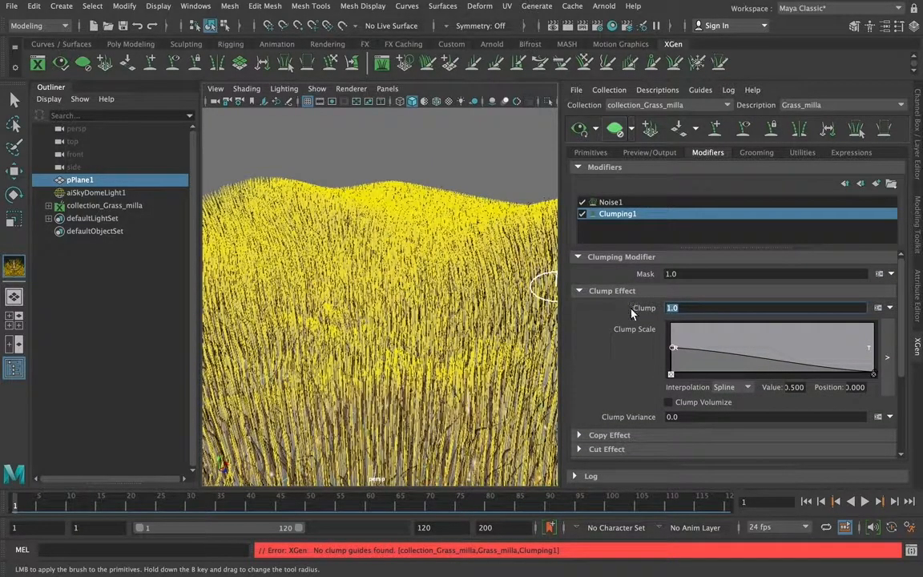
{"action": "type", "text": "5"}
{"action": "key", "text": "Return"}
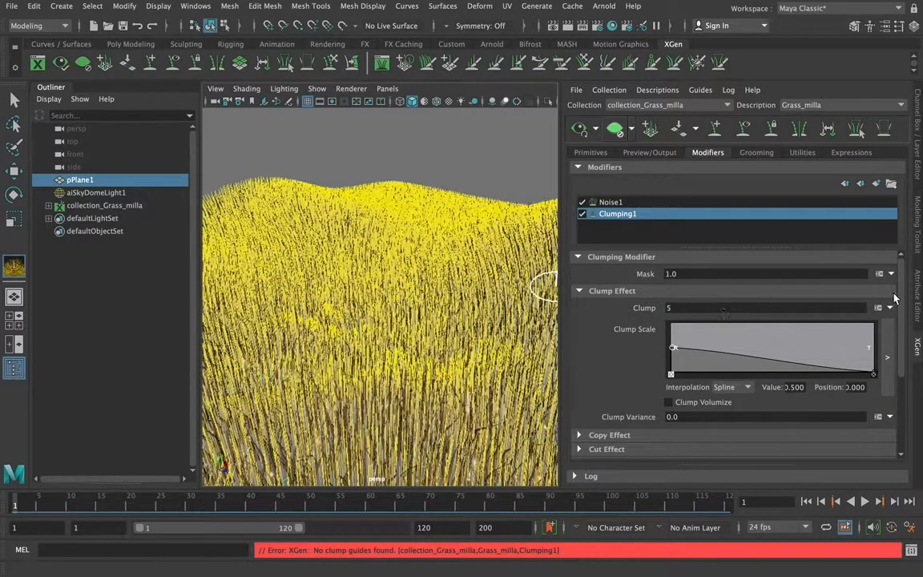
Generate clump points at density 1.0 for the clumping modifier and save the clumping maps
{"action": "left_click_drag", "start_coordinate": [914, 274], "coordinate": [910, 330]}
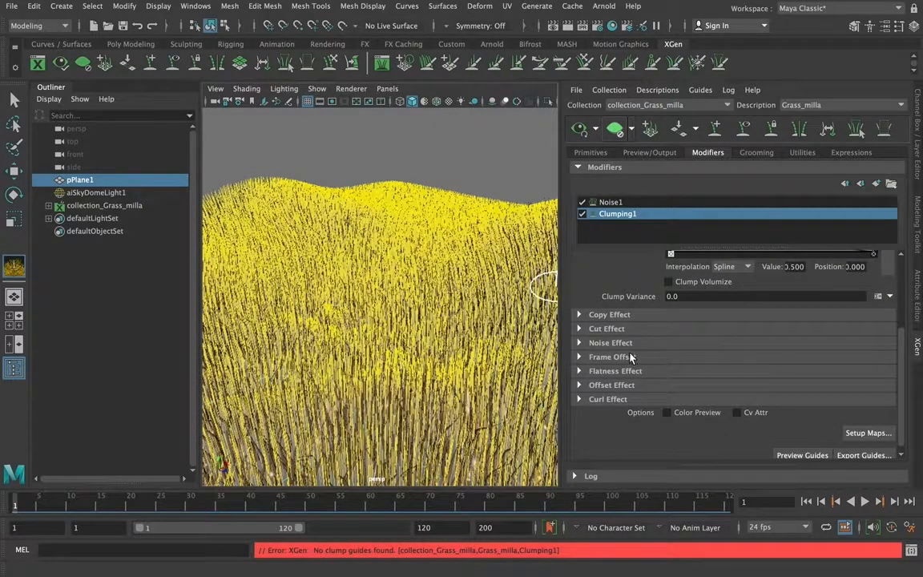
{"action": "left_click", "coordinate": [580, 343]}
{"action": "left_click", "coordinate": [580, 343]}
{"action": "scroll", "coordinate": [817, 314], "scroll_direction": "down", "scroll_amount": 1}
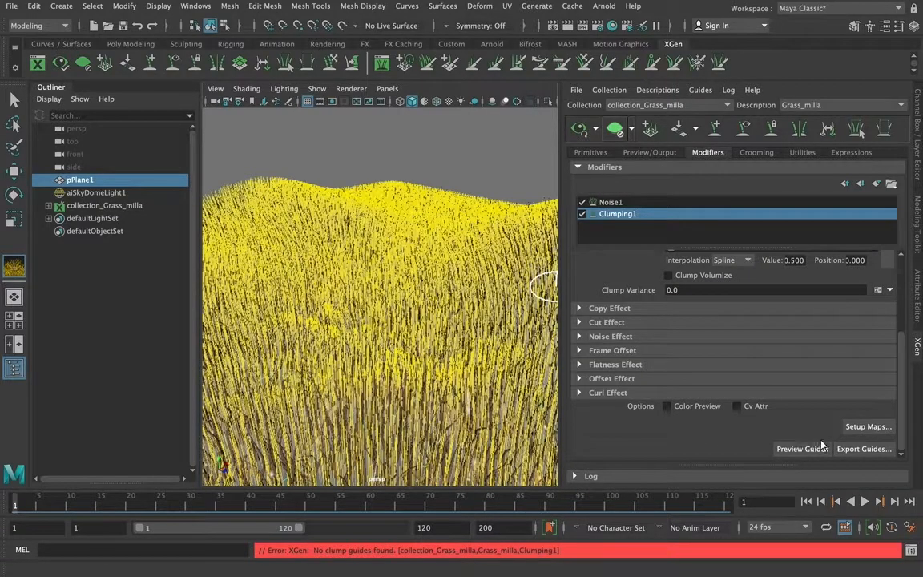
{"action": "left_click", "coordinate": [863, 429]}
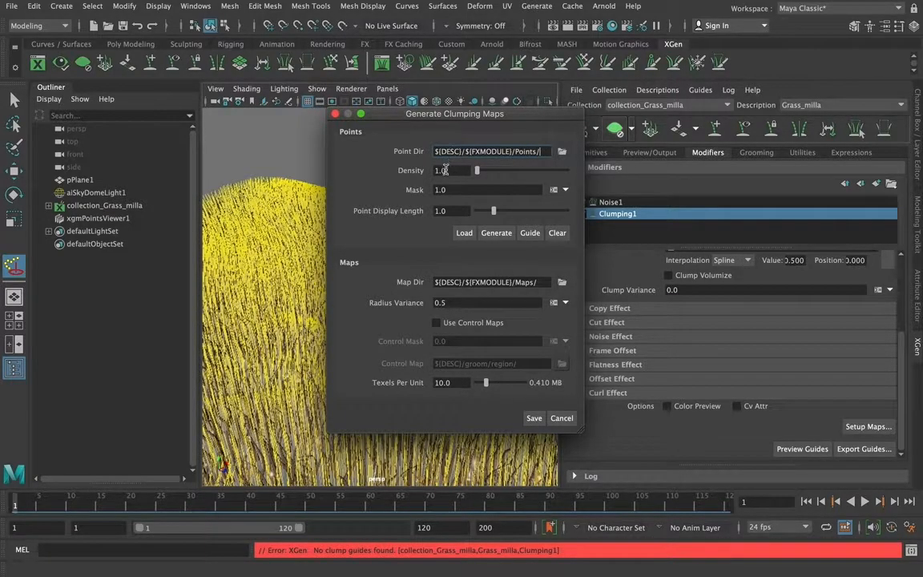
{"action": "left_click", "coordinate": [497, 233]}
{"action": "left_click", "coordinate": [533, 418]}
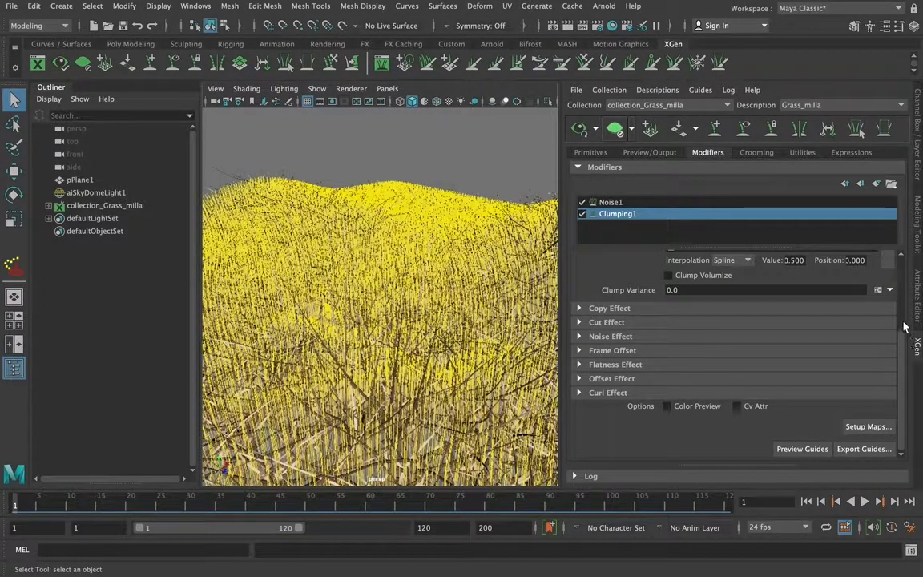
Compare the grass with the clumping modifier off and on, and preview its clump guides
{"action": "left_click", "coordinate": [583, 214]}
{"action": "left_click", "coordinate": [582, 214]}
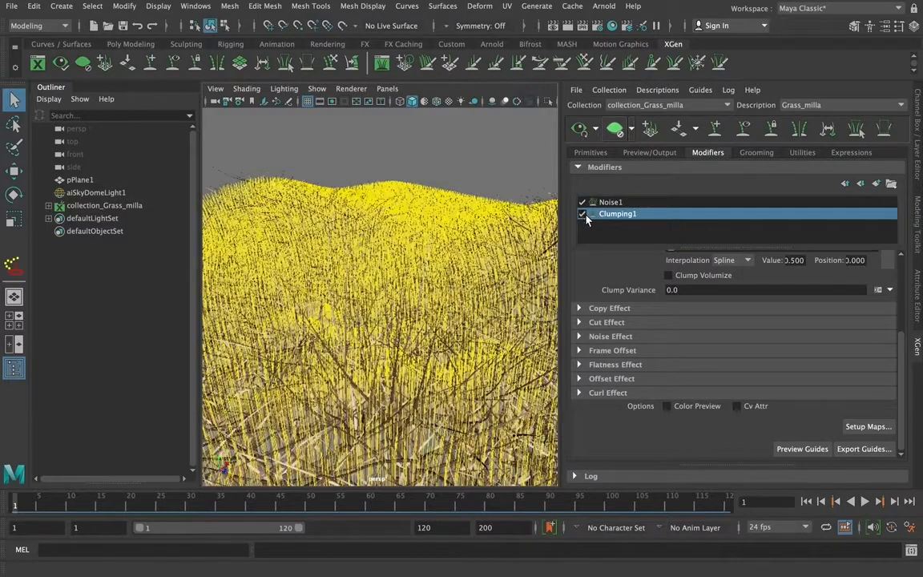
{"action": "scroll", "coordinate": [897, 350], "scroll_direction": "up", "scroll_amount": 3}
{"action": "scroll", "coordinate": [899, 353], "scroll_direction": "down", "scroll_amount": 3}
{"action": "left_click", "coordinate": [791, 449]}
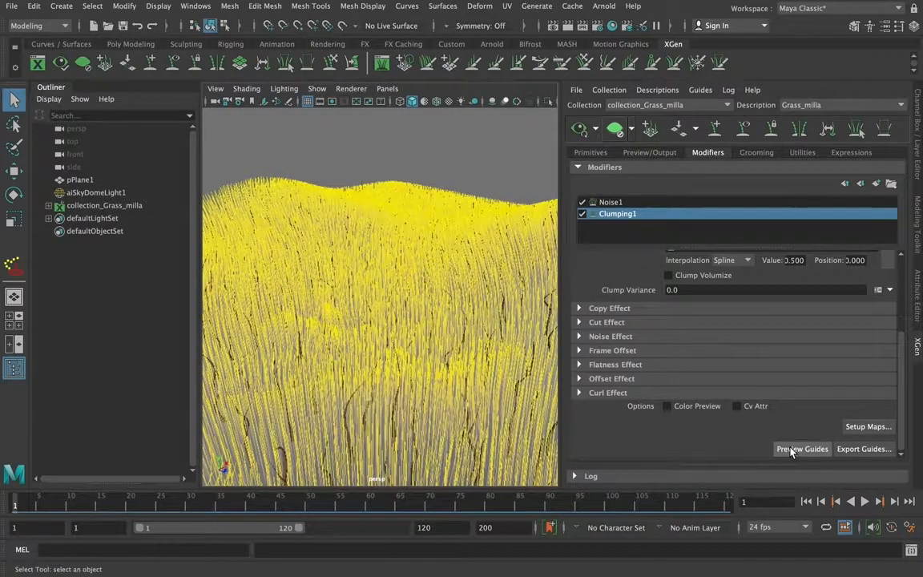
Regenerate the clump points at a density of 42.45 and save the clumping maps
{"action": "left_click", "coordinate": [869, 427]}
{"action": "left_click_drag", "start_coordinate": [477, 171], "coordinate": [515, 174]}
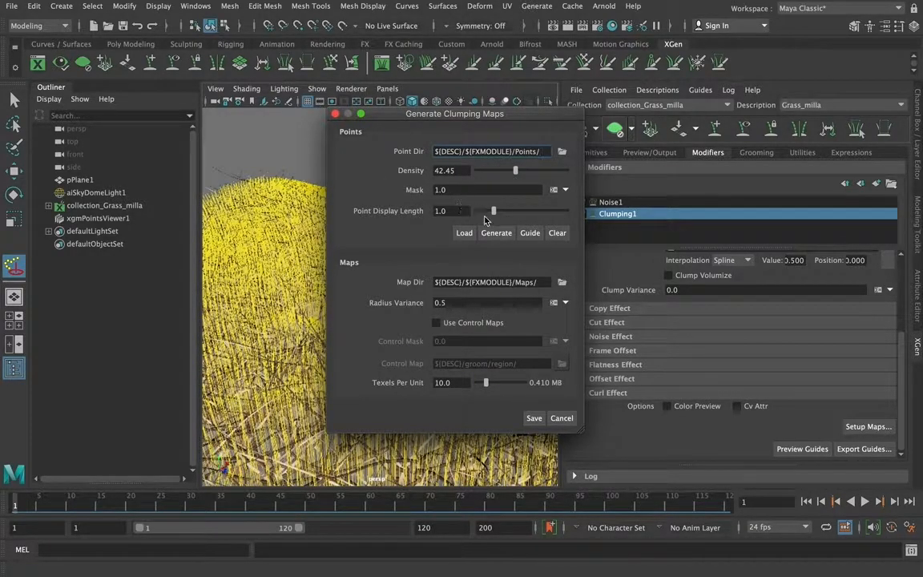
{"action": "left_click", "coordinate": [497, 234]}
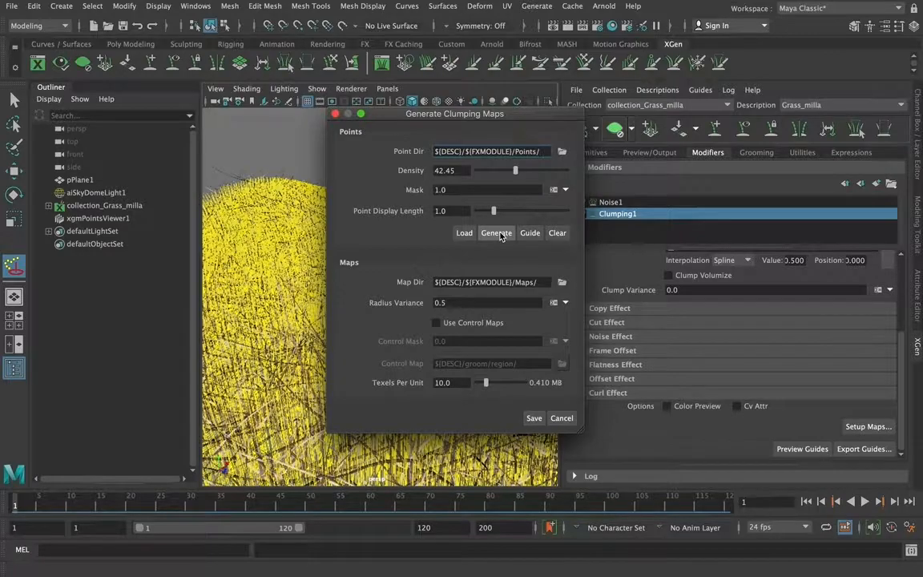
{"action": "left_click", "coordinate": [534, 417]}
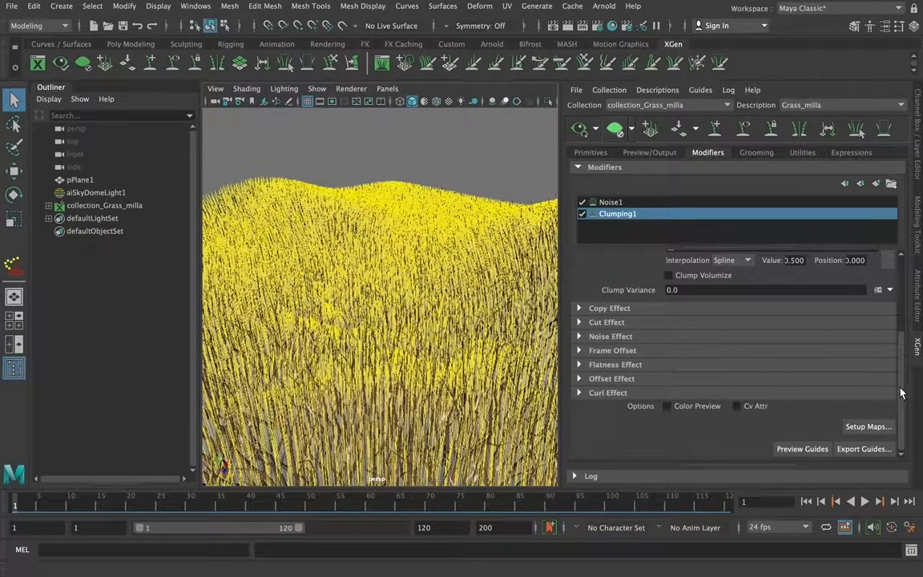
Reshape the clump scale ramp with a high point near the root side and a point of 0.526 at position 0.816
{"action": "scroll", "coordinate": [906, 301], "scroll_direction": "up", "scroll_amount": 4}
{"action": "left_click", "coordinate": [728, 332]}
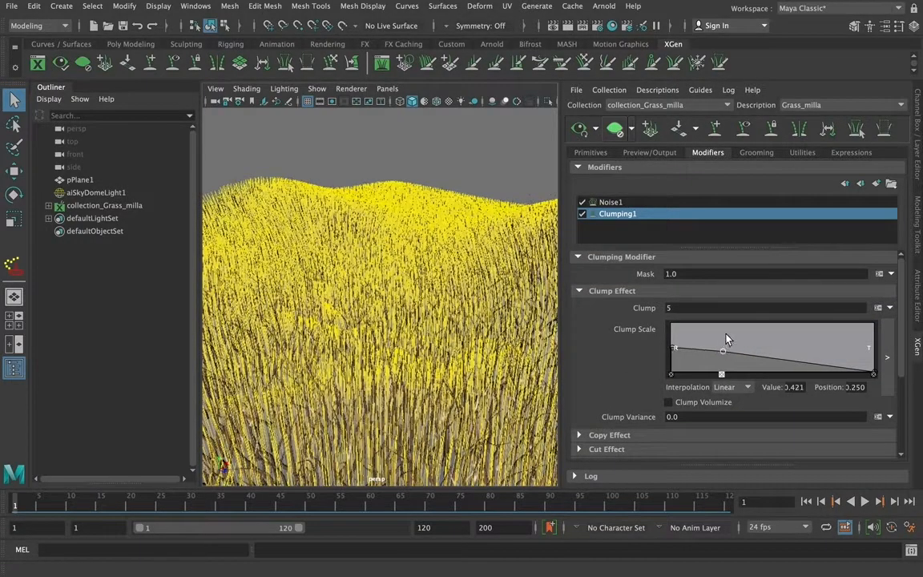
{"action": "mouse_move", "coordinate": [843, 360]}
{"action": "left_mouse_down"}
{"action": "mouse_move", "coordinate": [837, 334]}
{"action": "mouse_move", "coordinate": [837, 349]}
{"action": "left_mouse_up"}
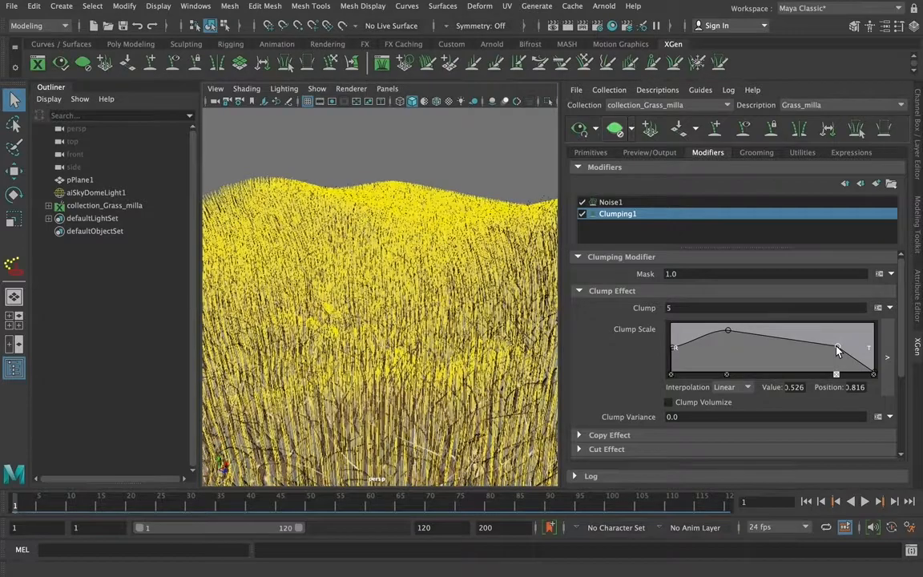
Examine the offset, noise and cut effect settings of the clumping modifier
{"action": "scroll", "coordinate": [908, 385], "scroll_direction": "down", "scroll_amount": 5}
{"action": "scroll", "coordinate": [908, 384], "scroll_direction": "down", "scroll_amount": 1}
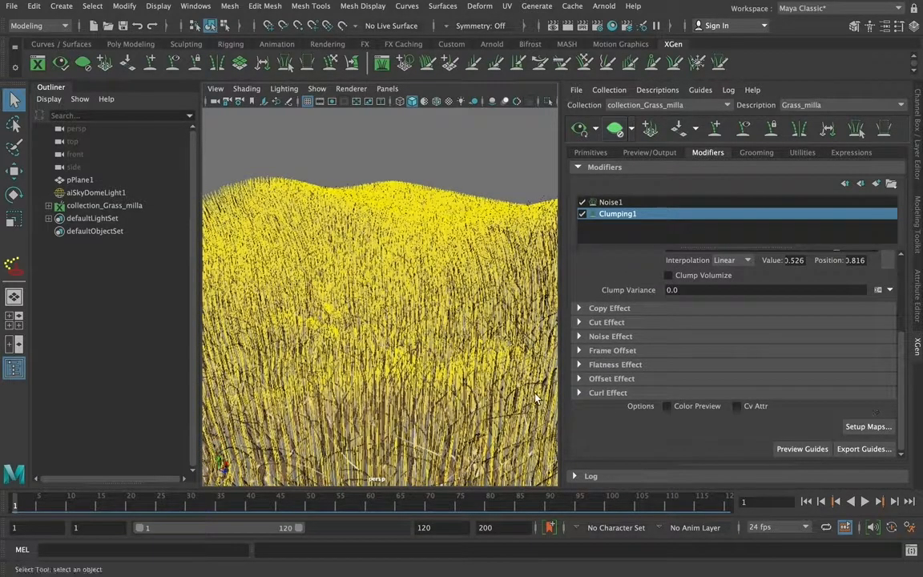
{"action": "left_click", "coordinate": [579, 382]}
{"action": "scroll", "coordinate": [908, 377], "scroll_direction": "down", "scroll_amount": 3}
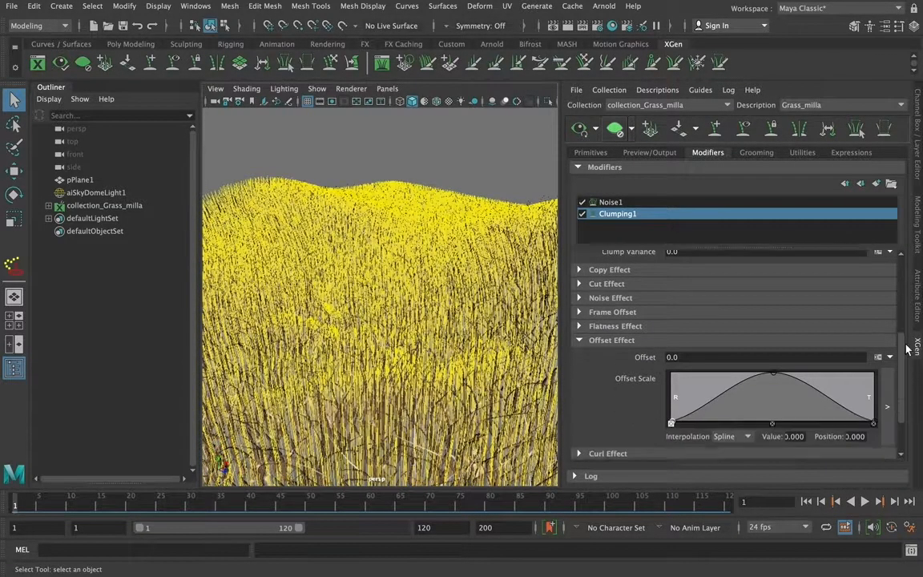
{"action": "scroll", "coordinate": [910, 376], "scroll_direction": "up", "scroll_amount": 4}
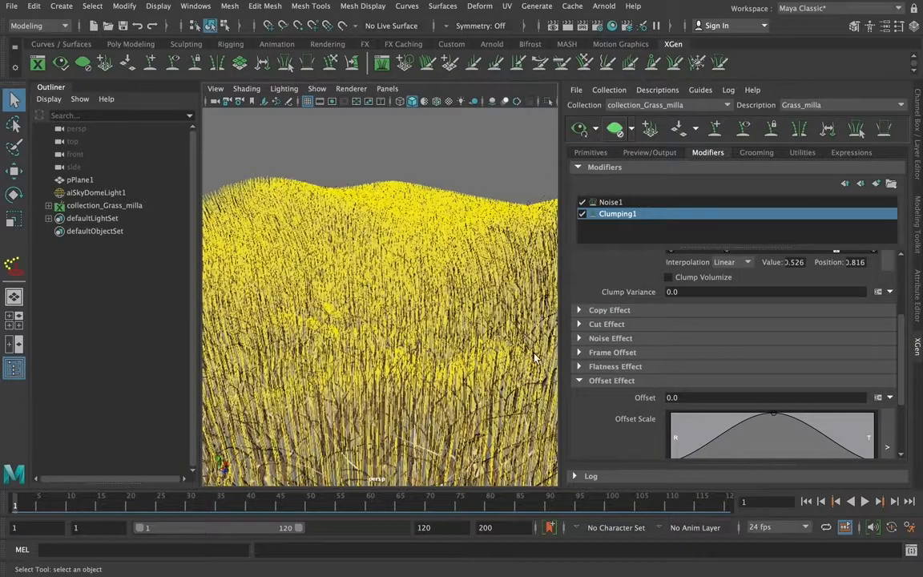
{"action": "left_click", "coordinate": [580, 338]}
{"action": "left_click", "coordinate": [580, 338]}
{"action": "left_click", "coordinate": [579, 324]}
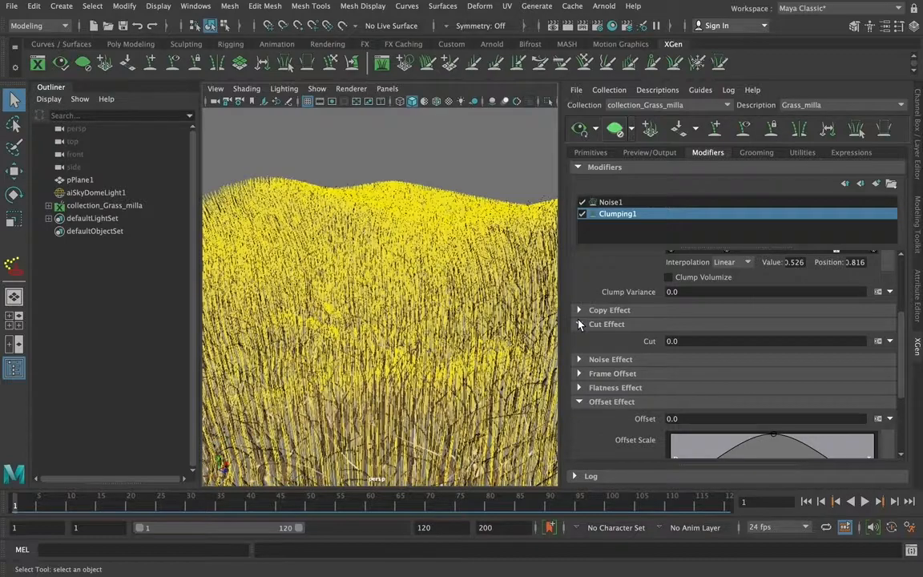
{"action": "left_click", "coordinate": [579, 324]}
{"action": "scroll", "coordinate": [797, 263], "scroll_direction": "up", "scroll_amount": 3}
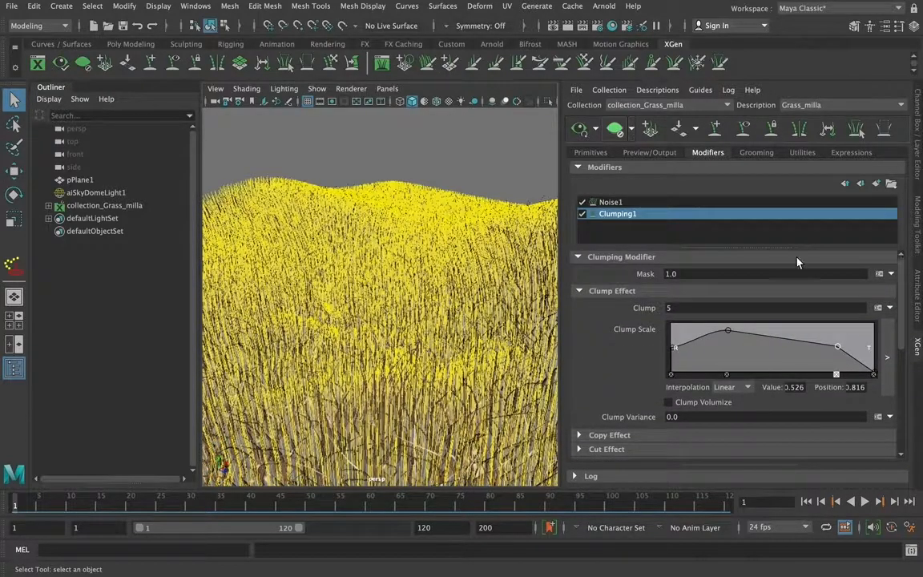
Add a clump scale ramp point of 0.803 at position 0.940 near the tip and render the current frame
{"action": "left_click_drag", "start_coordinate": [873, 370], "coordinate": [862, 332]}
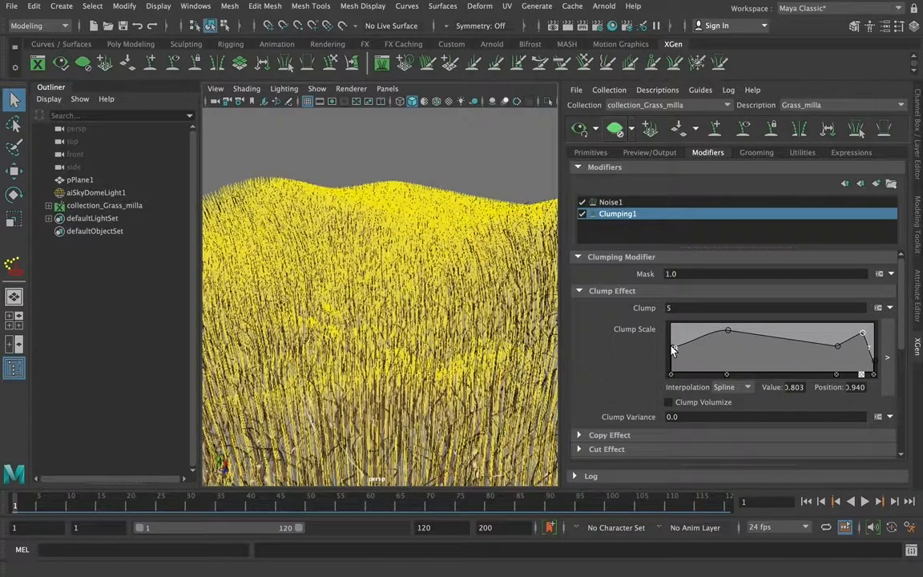
{"action": "left_click", "coordinate": [567, 26]}
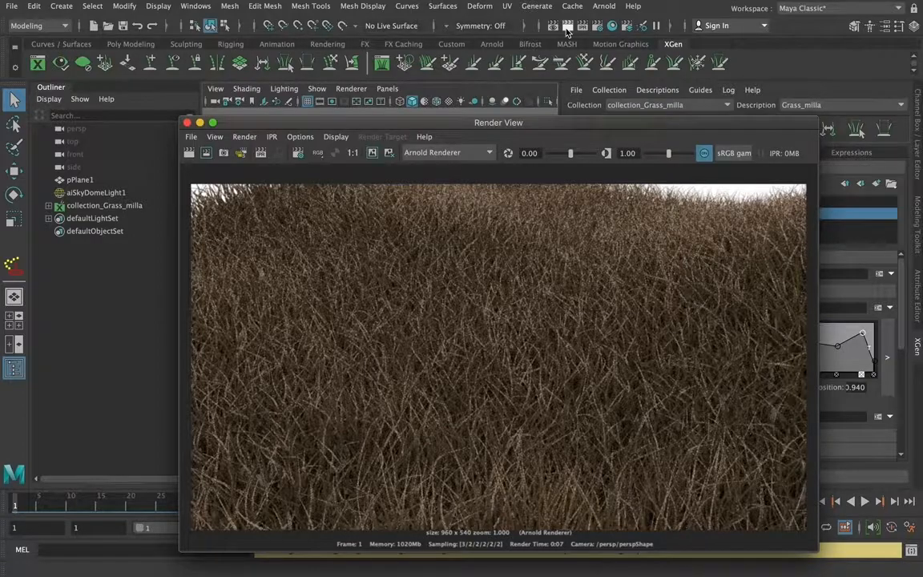
{"action": "left_click", "coordinate": [186, 122]}
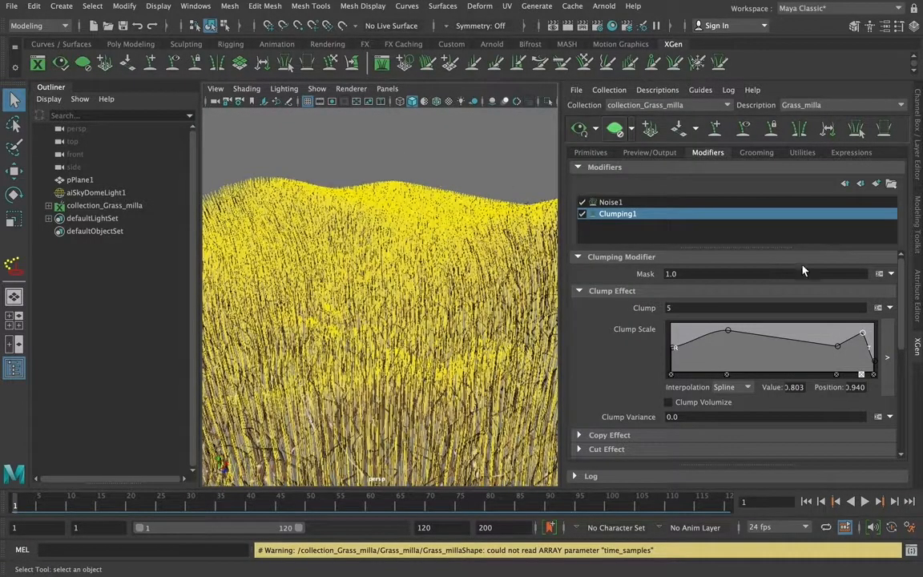
View the modifier types that can be added to the grass description
{"action": "left_click", "coordinate": [876, 184]}
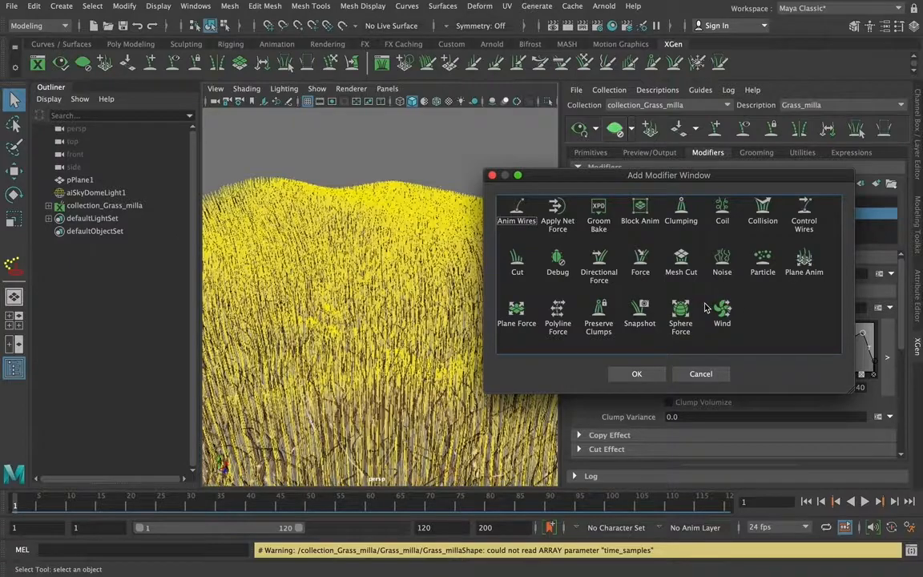
{"action": "left_click", "coordinate": [493, 176]}
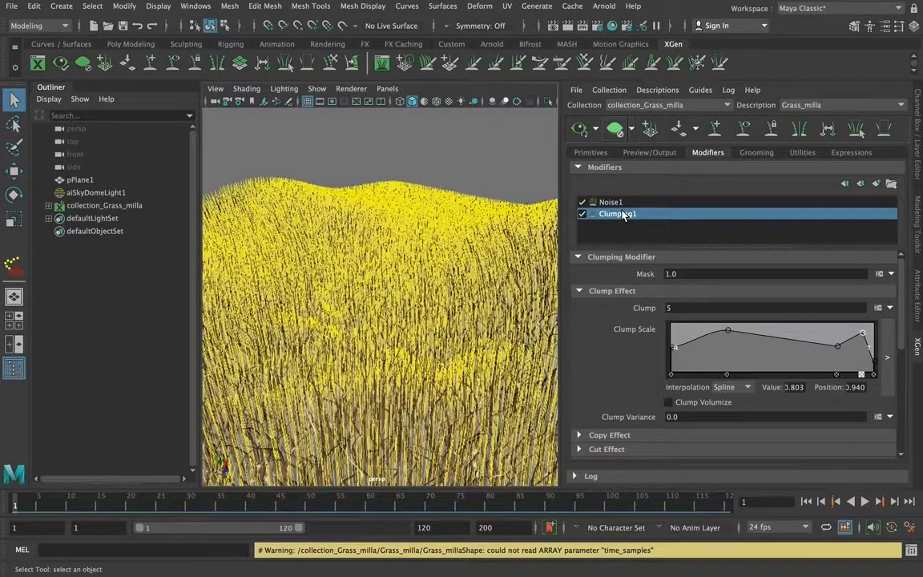
{"action": "left_click", "coordinate": [591, 152]}
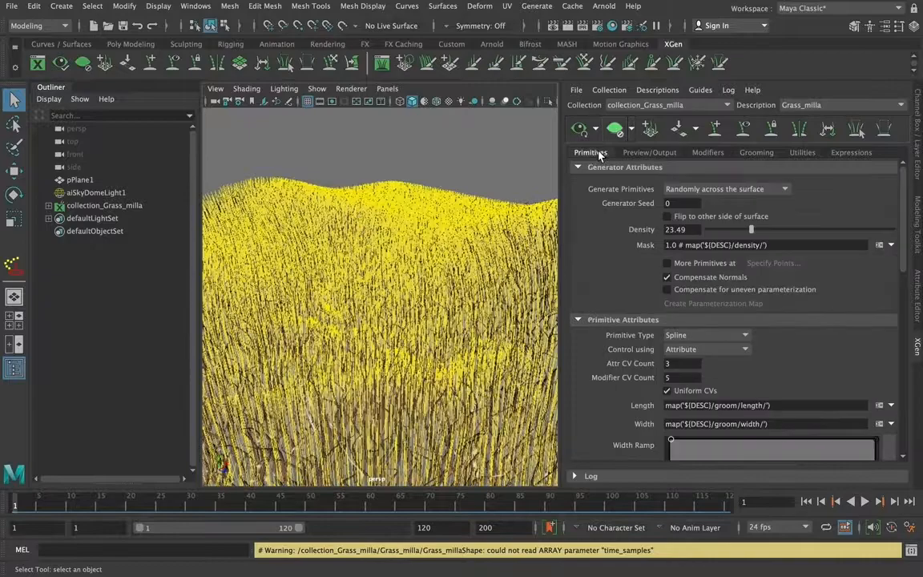
Set the root color of Grass_milla's hair shader, hairPhysicalShader3, to a dark green
{"action": "left_click", "coordinate": [49, 205]}
{"action": "left_click", "coordinate": [108, 221]}
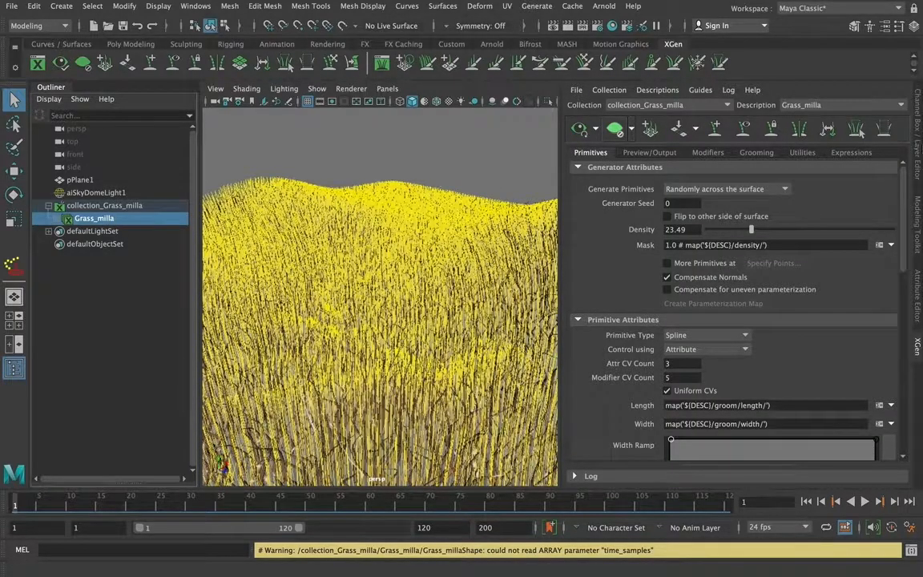
{"action": "left_click", "coordinate": [918, 291]}
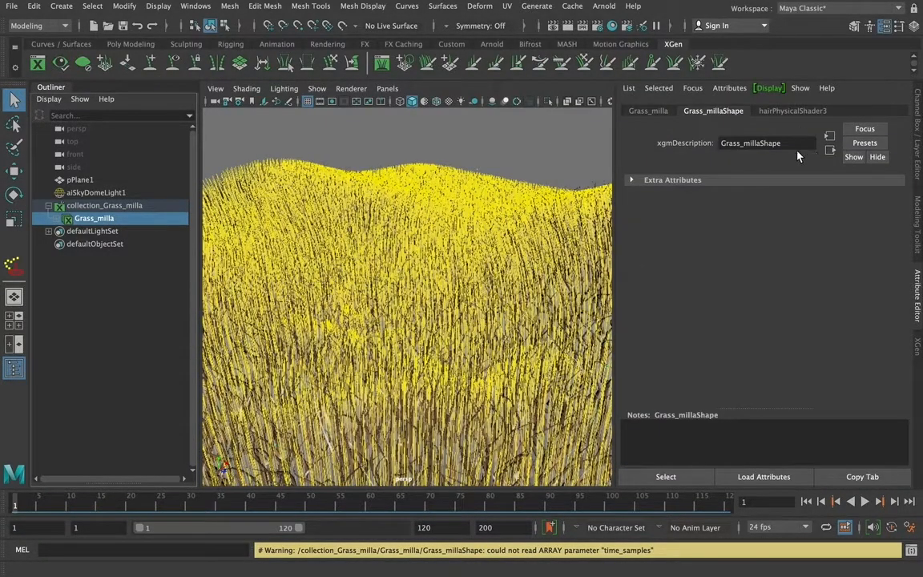
{"action": "left_click", "coordinate": [792, 111]}
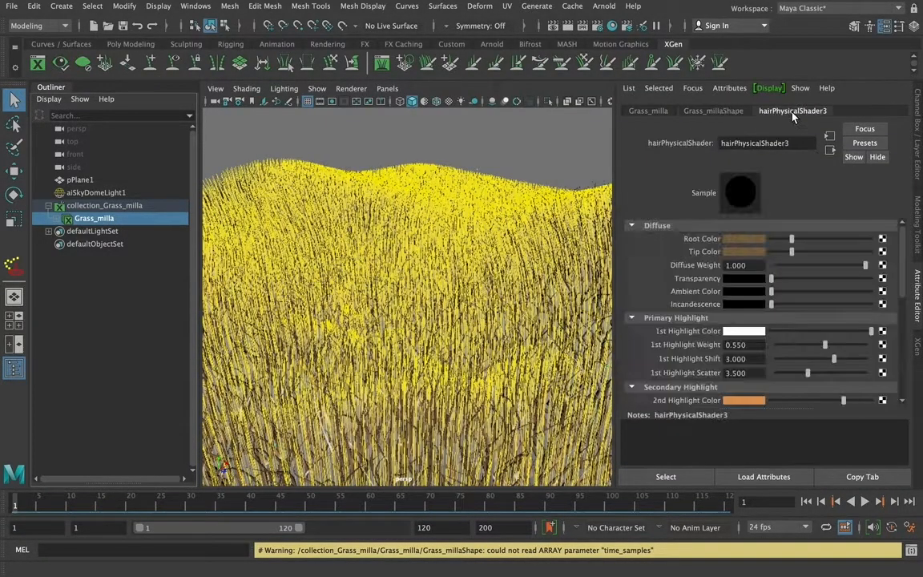
{"action": "left_click", "coordinate": [738, 239]}
{"action": "left_click", "coordinate": [749, 242]}
{"action": "left_click", "coordinate": [842, 213]}
{"action": "left_click_drag", "start_coordinate": [849, 245], "coordinate": [853, 239]}
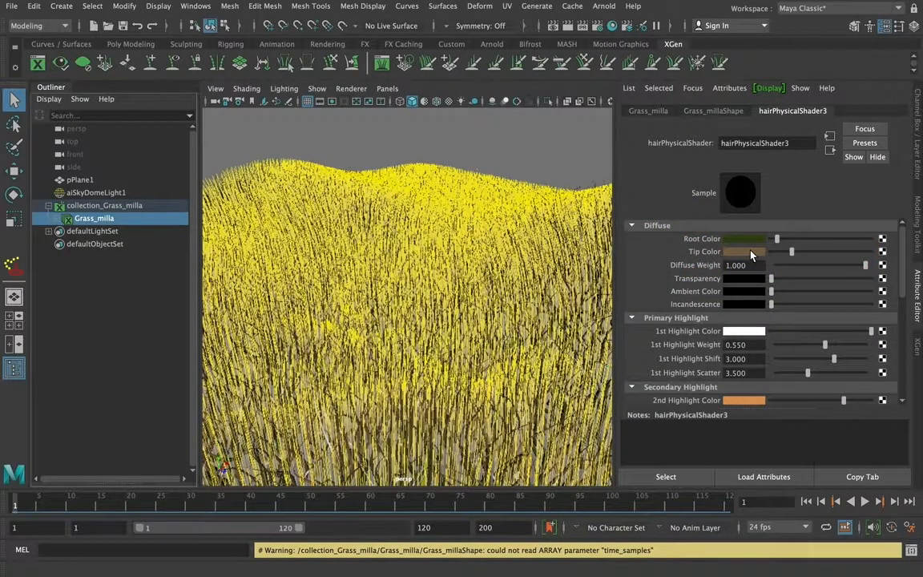
Set the hair shader's tip color to a slightly lighter green based on the root's green
{"action": "left_click", "coordinate": [749, 252]}
{"action": "left_click", "coordinate": [854, 228]}
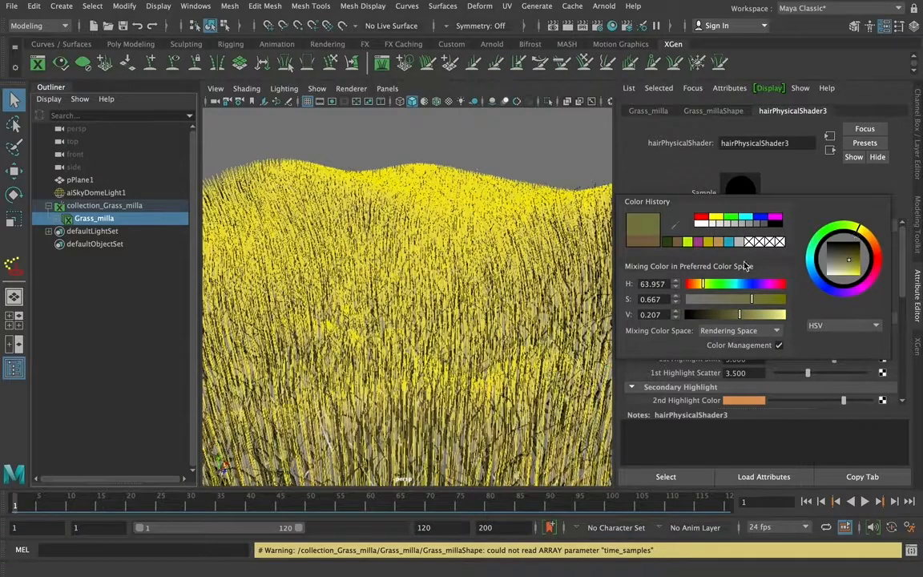
{"action": "left_click", "coordinate": [668, 242]}
{"action": "left_click_drag", "start_coordinate": [751, 315], "coordinate": [741, 318]}
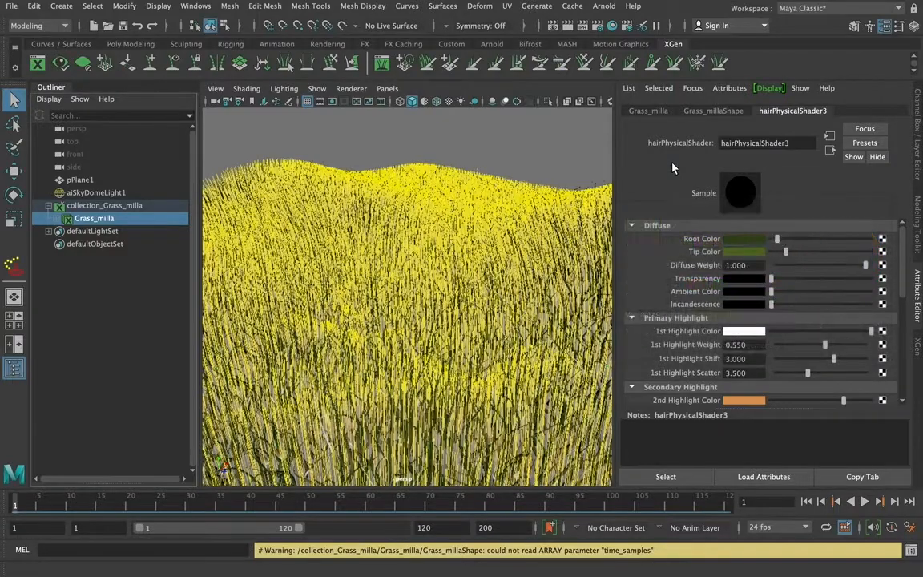
Change the hair shader's 2nd highlight color to a bright yellow-green and render the current frame
{"action": "left_click_drag", "start_coordinate": [902, 253], "coordinate": [903, 291]}
{"action": "left_click", "coordinate": [744, 305]}
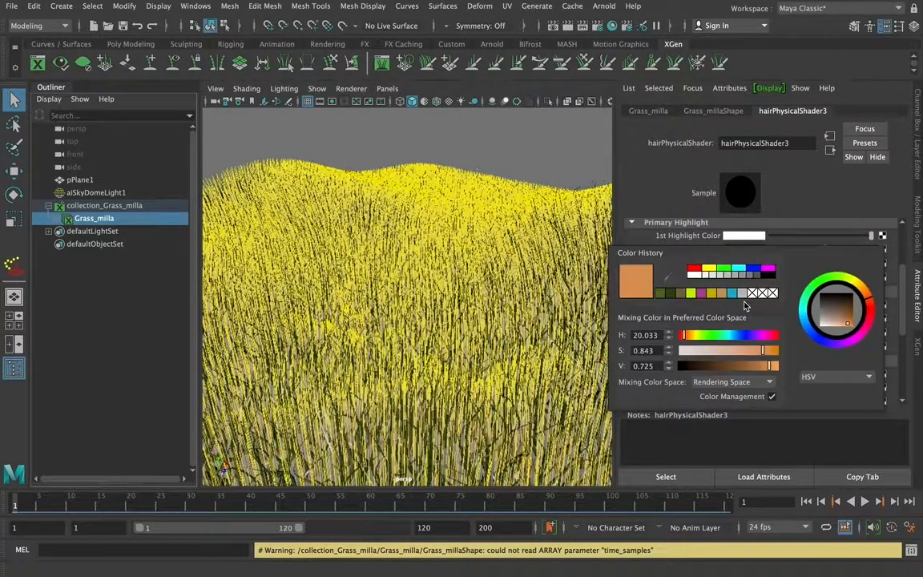
{"action": "left_click", "coordinate": [668, 295]}
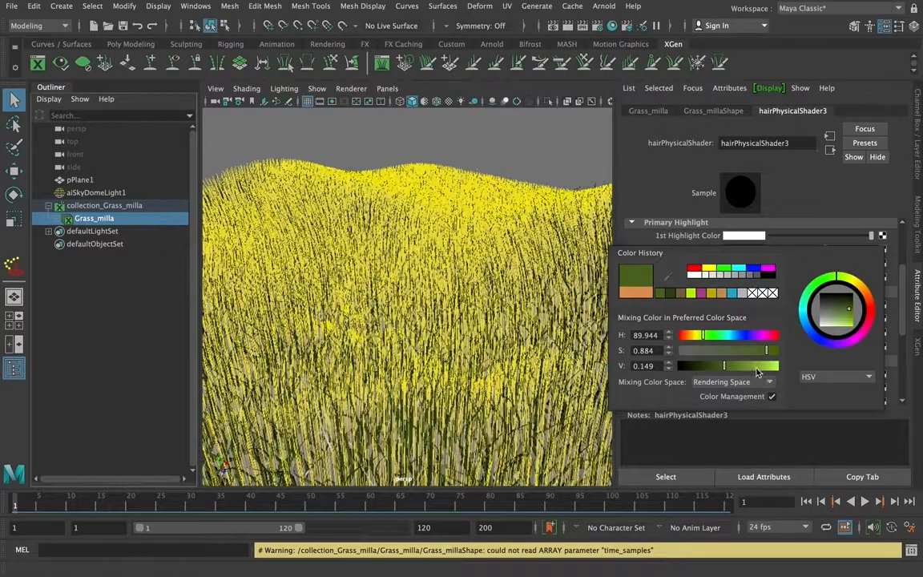
{"action": "left_click_drag", "start_coordinate": [854, 298], "coordinate": [854, 285]}
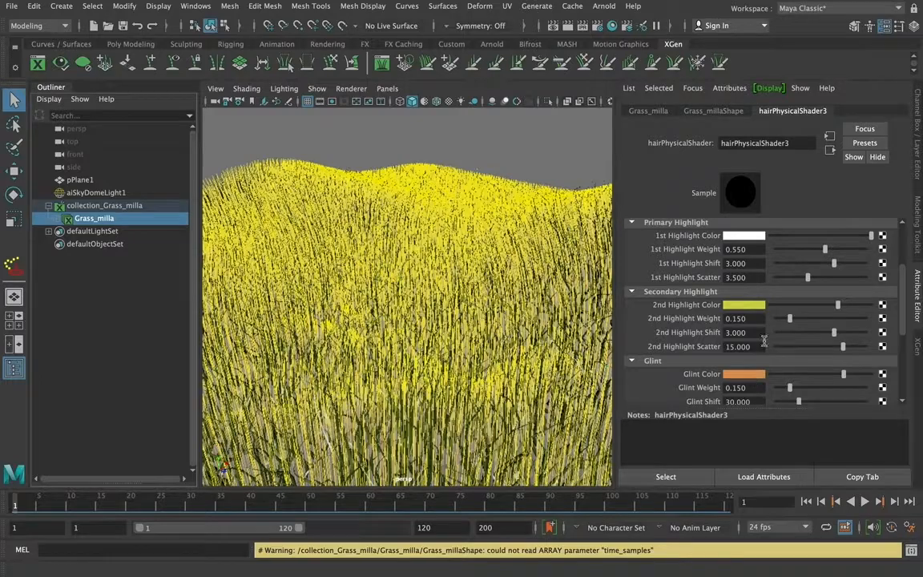
{"action": "left_click", "coordinate": [553, 25]}
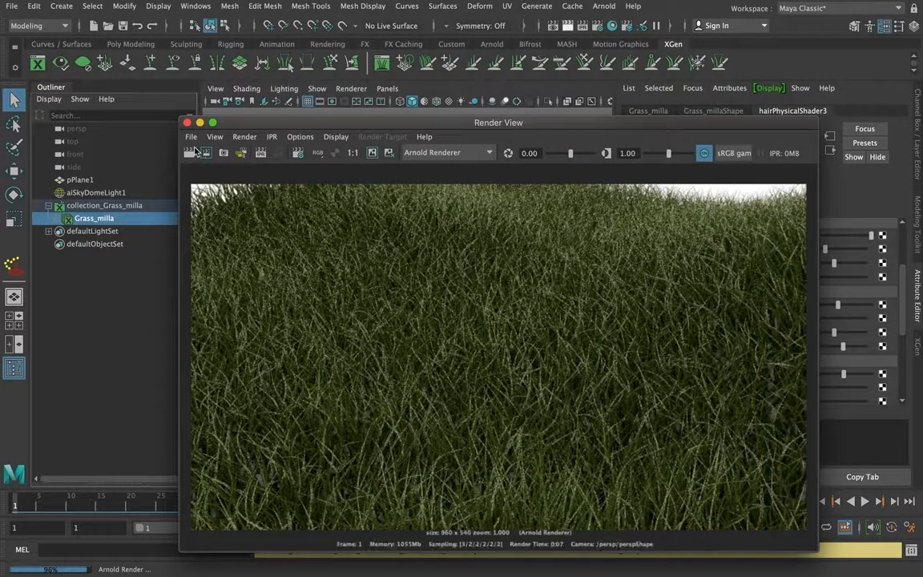
{"action": "left_click", "coordinate": [187, 123]}
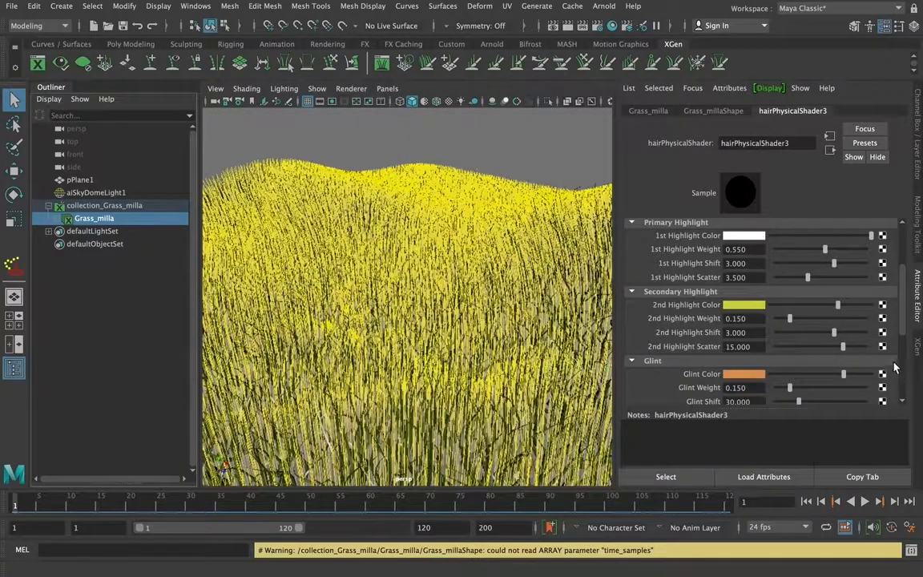
Examine the grass collection's XGen primitive attributes, including the width ramp, taper, tilt, region control and displacement settings
{"action": "left_click", "coordinate": [108, 205]}
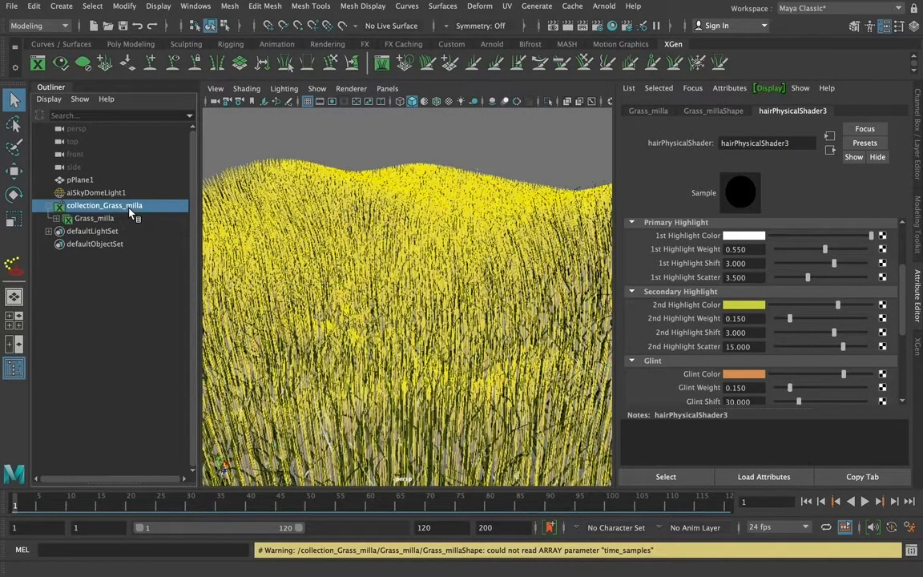
{"action": "left_click", "coordinate": [918, 345]}
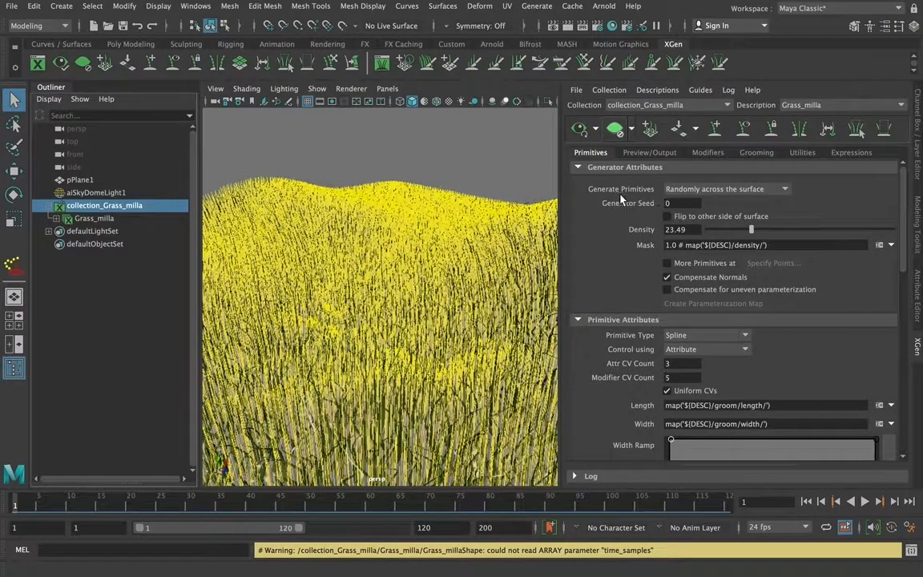
{"action": "scroll", "coordinate": [904, 220], "scroll_direction": "down", "scroll_amount": 1}
{"action": "scroll", "coordinate": [903, 212], "scroll_direction": "up", "scroll_amount": 1}
{"action": "left_click", "coordinate": [647, 153]}
{"action": "left_click", "coordinate": [592, 153]}
{"action": "scroll", "coordinate": [910, 286], "scroll_direction": "down", "scroll_amount": 6}
{"action": "scroll", "coordinate": [910, 286], "scroll_direction": "down", "scroll_amount": 1}
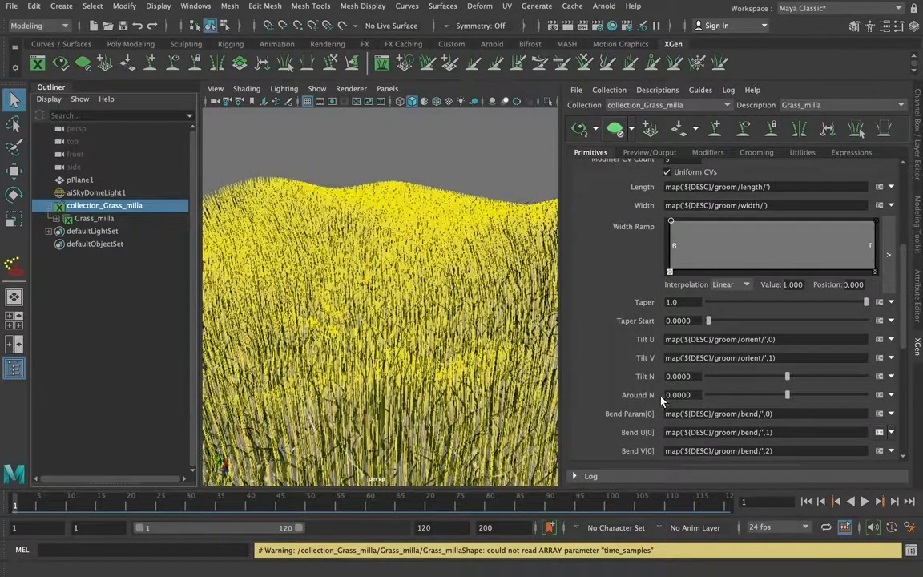
{"action": "mouse_move", "coordinate": [788, 376]}
{"action": "left_mouse_down"}
{"action": "mouse_move", "coordinate": [807, 377]}
{"action": "mouse_move", "coordinate": [787, 377]}
{"action": "left_mouse_up"}
{"action": "scroll", "coordinate": [903, 356], "scroll_direction": "down", "scroll_amount": 5}
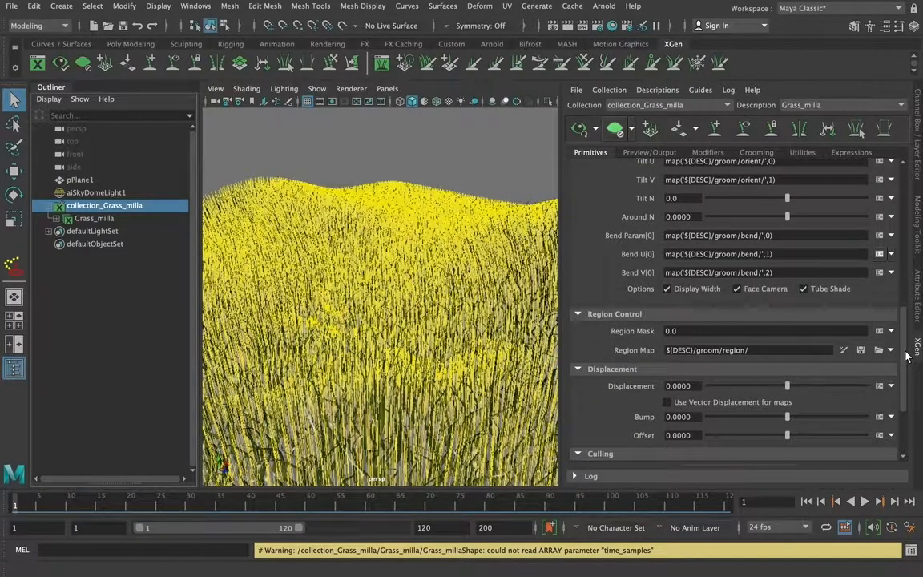
{"action": "scroll", "coordinate": [907, 356], "scroll_direction": "up", "scroll_amount": 10}
Examine the grass description's preview and output settings and the available XGen utilities
{"action": "left_click", "coordinate": [649, 153]}
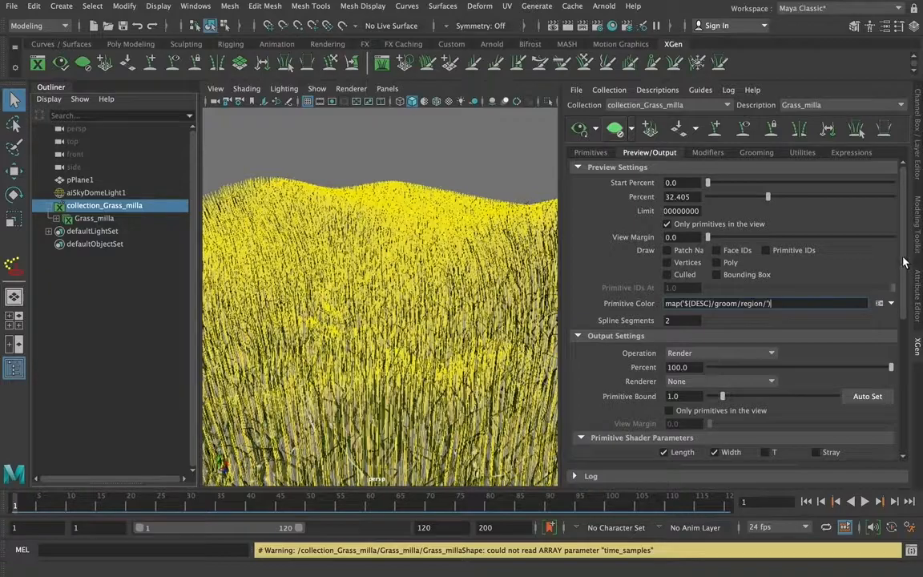
{"action": "scroll", "coordinate": [905, 263], "scroll_direction": "down", "scroll_amount": 1}
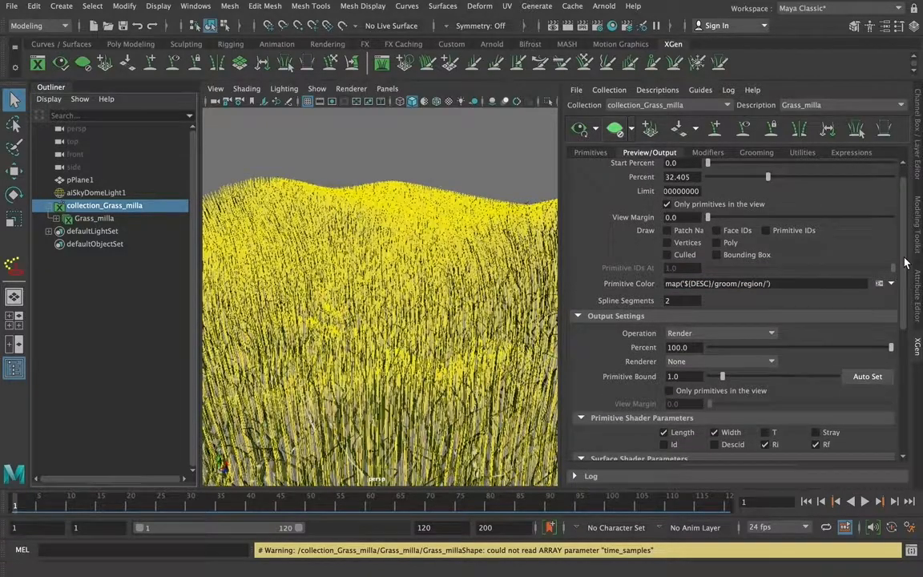
{"action": "scroll", "coordinate": [905, 263], "scroll_direction": "down", "scroll_amount": 3}
{"action": "scroll", "coordinate": [910, 248], "scroll_direction": "up", "scroll_amount": 4}
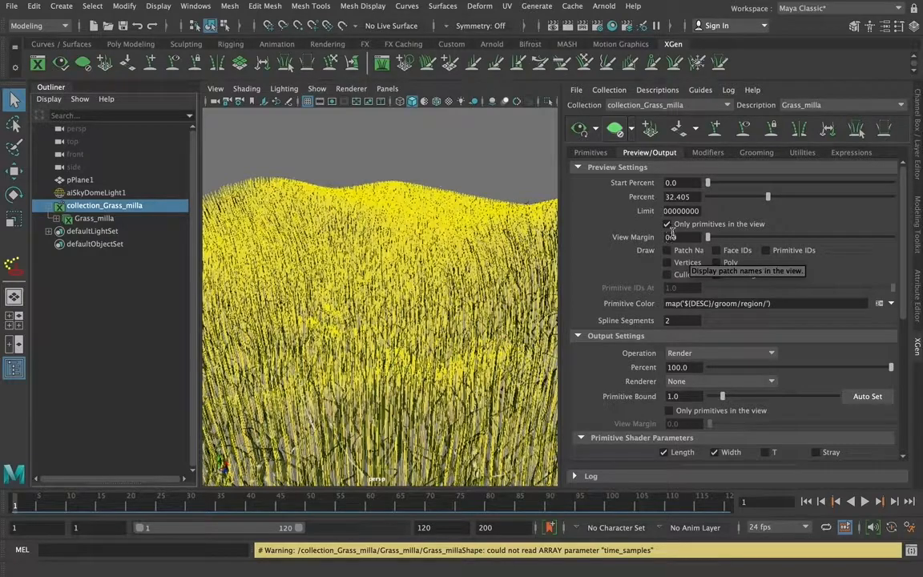
{"action": "left_click", "coordinate": [804, 153]}
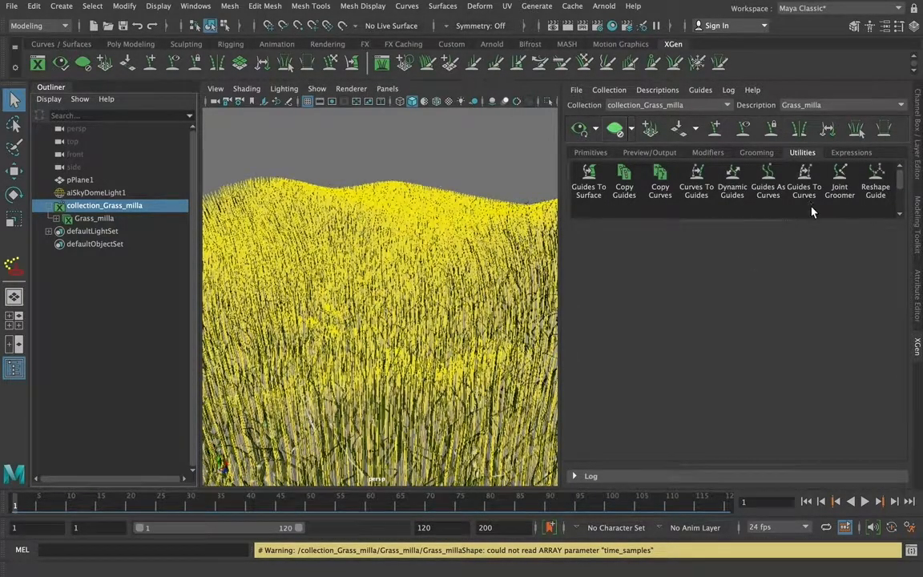
Shorten the groomed grass to a length of 1.3713
{"action": "left_click", "coordinate": [756, 152]}
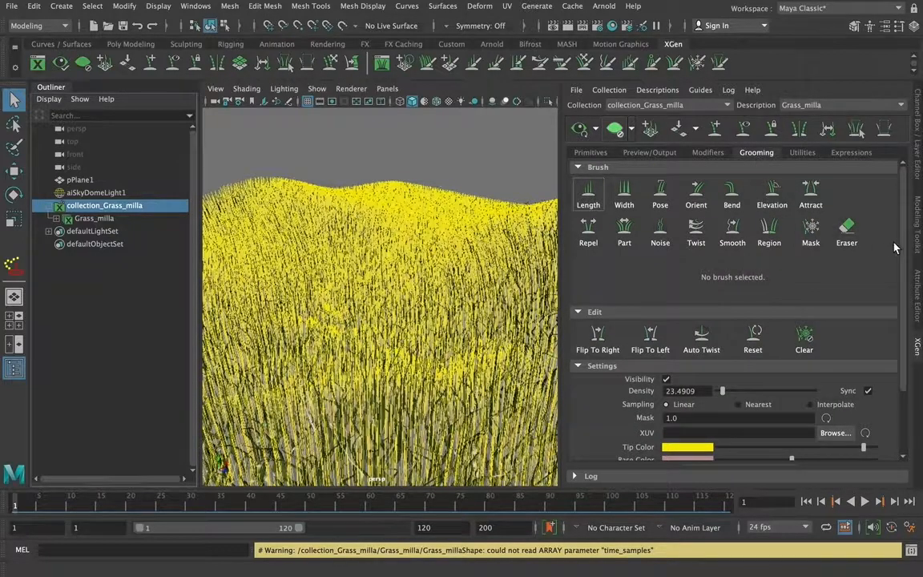
{"action": "scroll", "coordinate": [901, 238], "scroll_direction": "down", "scroll_amount": 3}
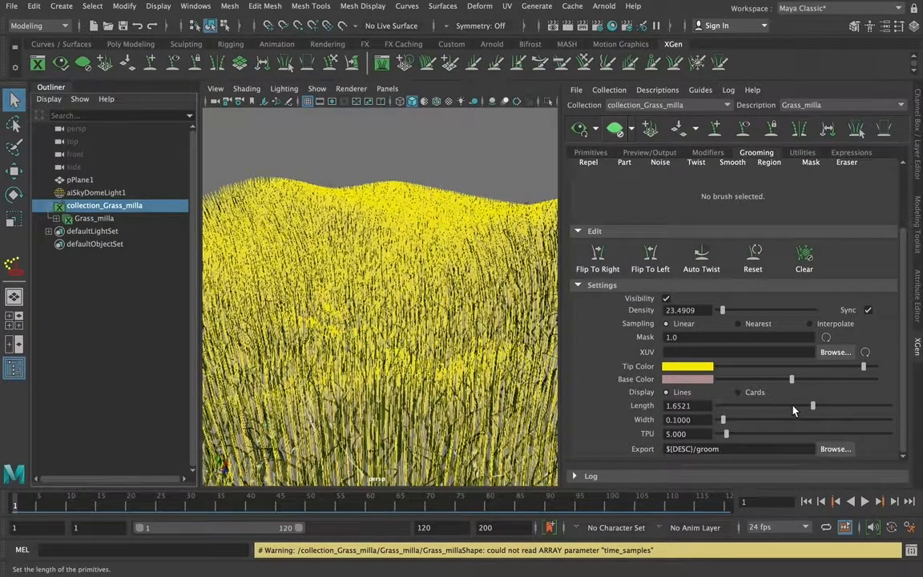
{"action": "left_click_drag", "start_coordinate": [813, 407], "coordinate": [796, 407]}
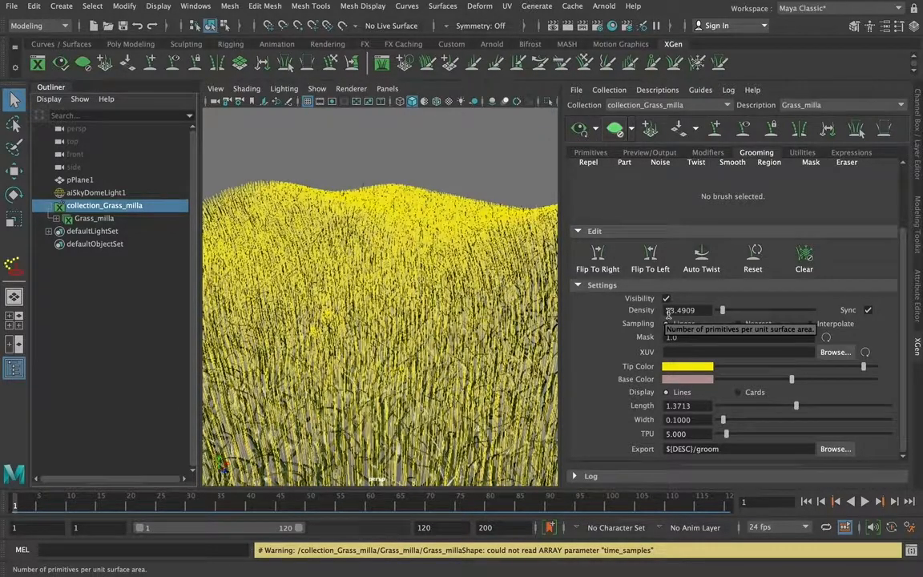
Bend the grass blades across the hills with the Bend brush at magnitude 1.000, and render the current frame
{"action": "scroll", "coordinate": [906, 257], "scroll_direction": "up", "scroll_amount": 3}
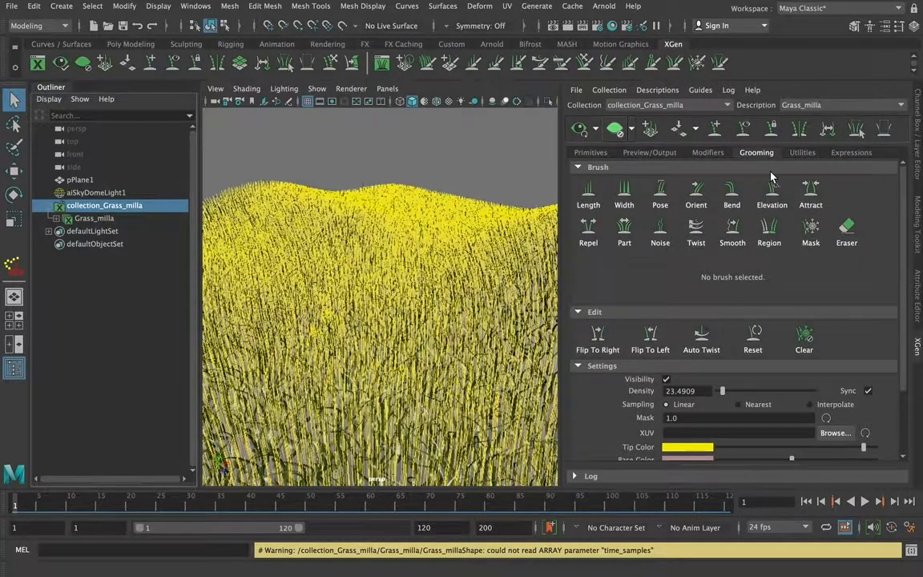
{"action": "left_click", "coordinate": [732, 194]}
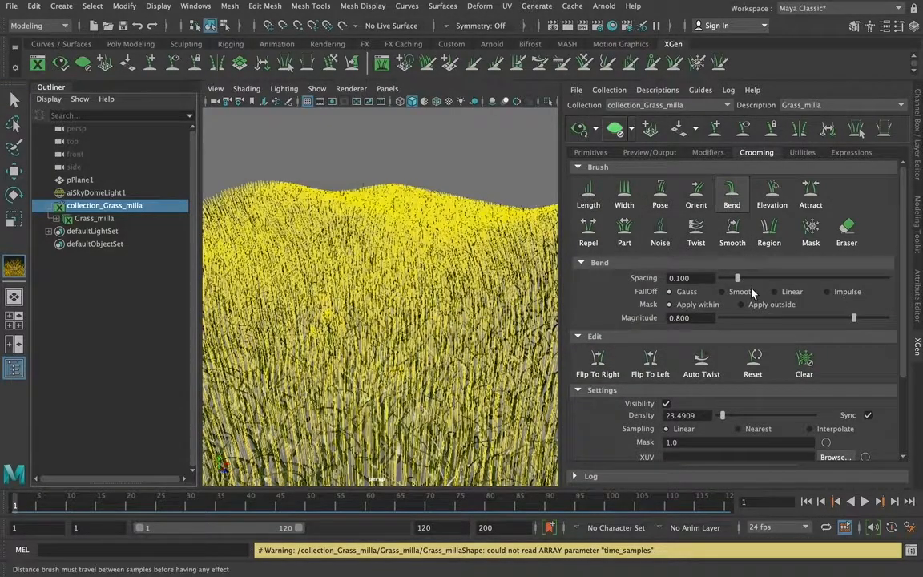
{"action": "left_click_drag", "start_coordinate": [854, 318], "coordinate": [889, 318]}
{"action": "mouse_move", "coordinate": [283, 275]}
{"action": "left_mouse_down"}
{"action": "mouse_move", "coordinate": [421, 300]}
{"action": "mouse_move", "coordinate": [443, 294]}
{"action": "left_mouse_up"}
{"action": "left_click_drag", "start_coordinate": [251, 390], "coordinate": [447, 349]}
{"action": "mouse_move", "coordinate": [257, 427]}
{"action": "left_mouse_down"}
{"action": "mouse_move", "coordinate": [442, 353]}
{"action": "mouse_move", "coordinate": [462, 445]}
{"action": "mouse_move", "coordinate": [464, 421]}
{"action": "left_mouse_up"}
{"action": "left_click_drag", "start_coordinate": [351, 260], "coordinate": [451, 301], "text": "alt"}
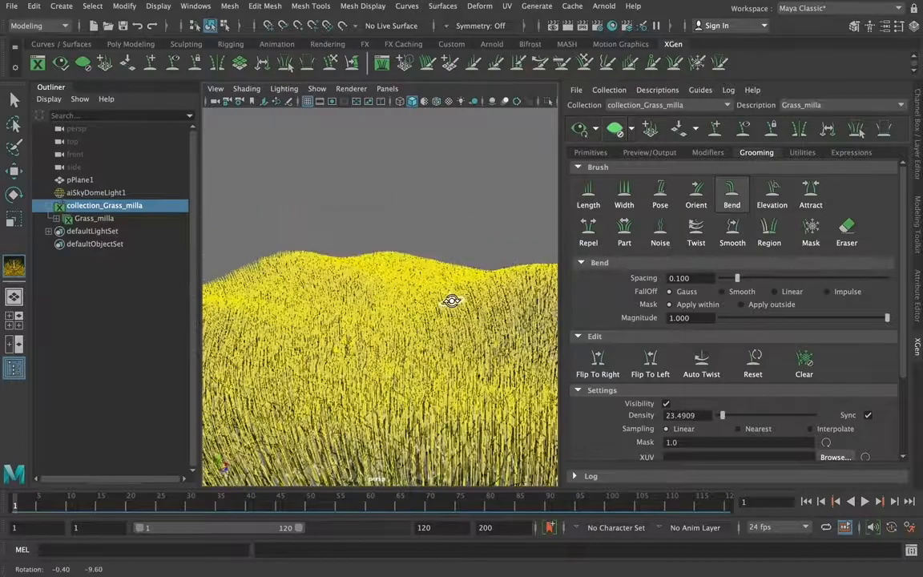
{"action": "left_click", "coordinate": [559, 26]}
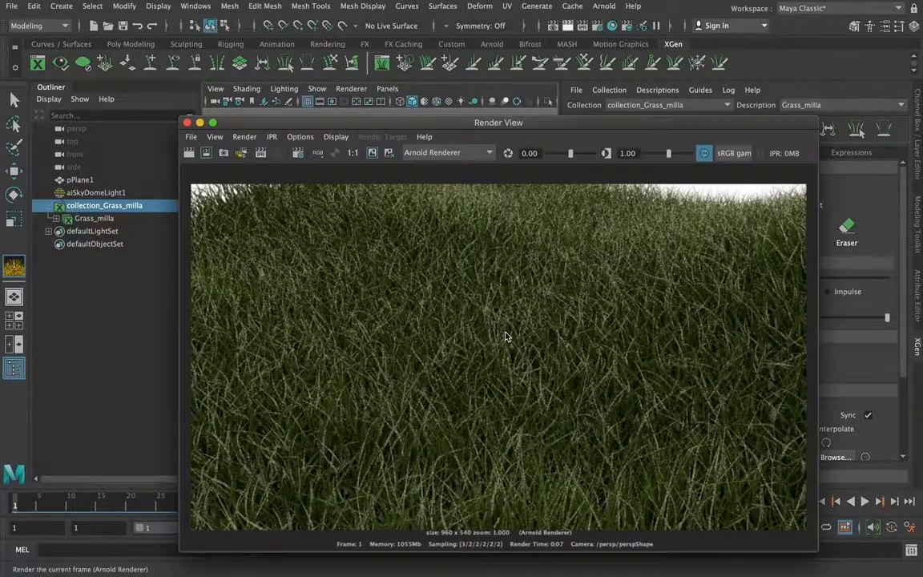